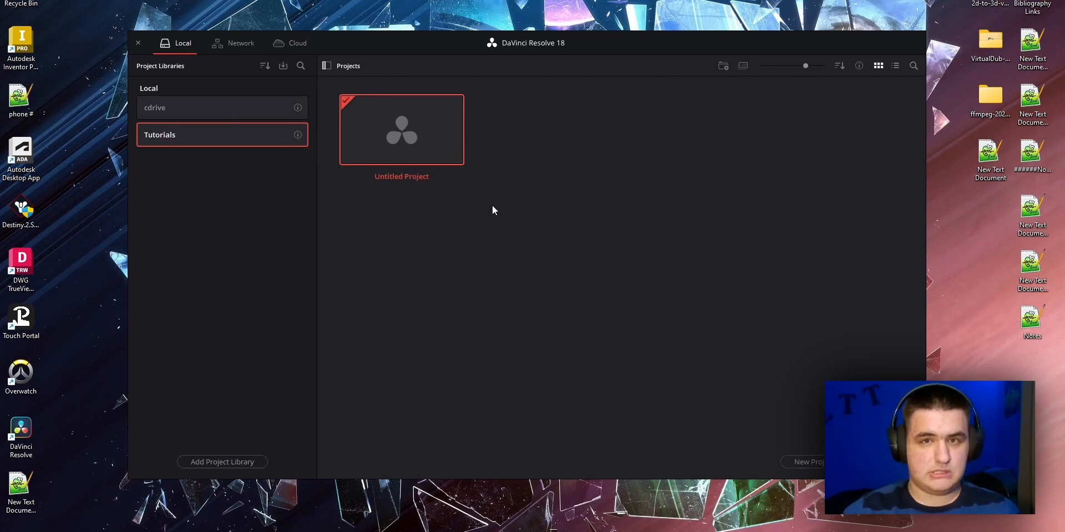
right_click(528, 140)
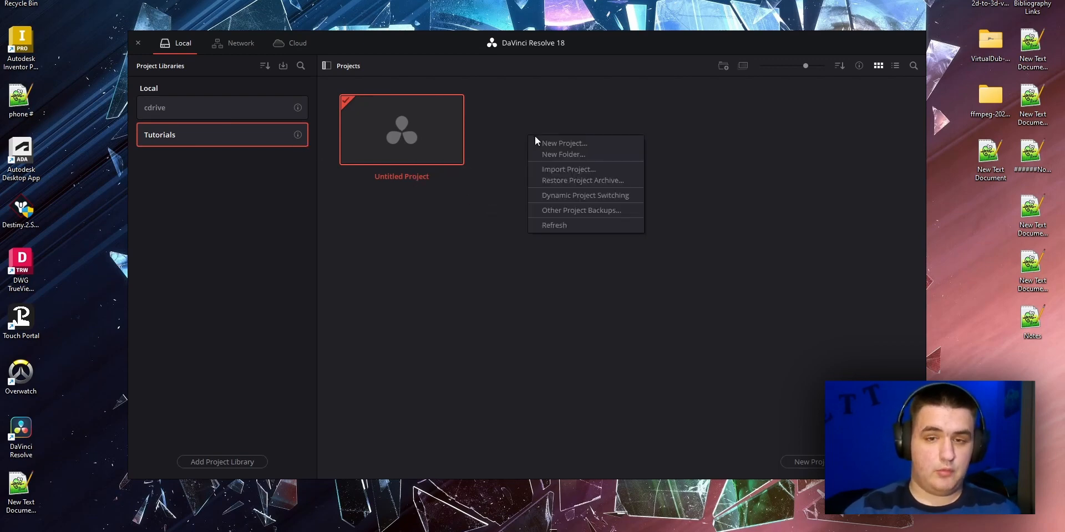
click(588, 157)
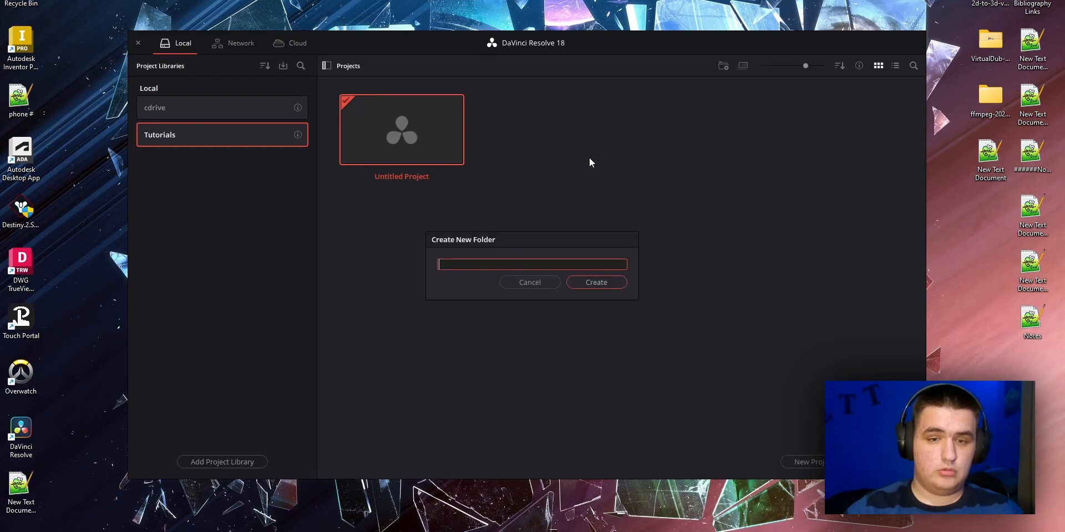
click(615, 284)
click(622, 299)
click(541, 283)
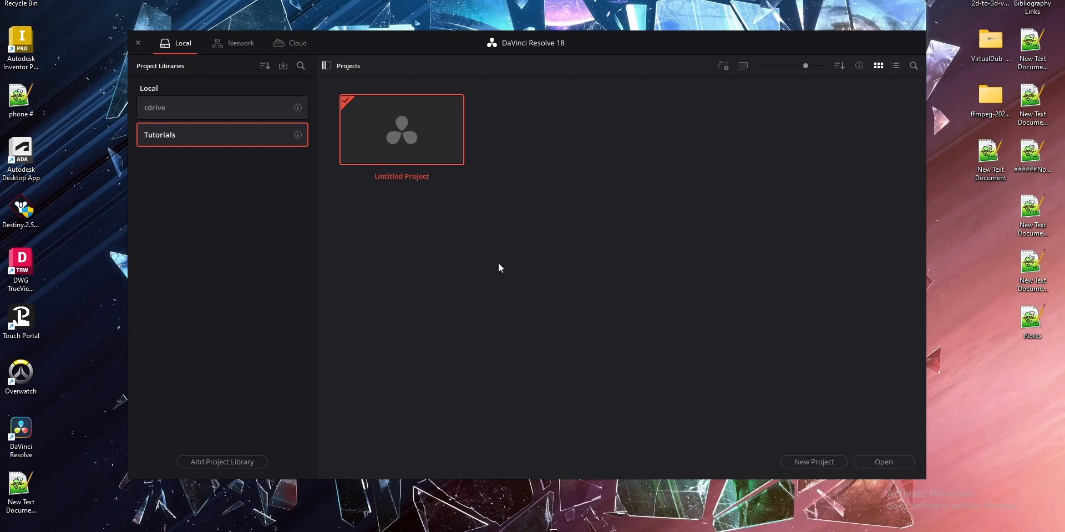
Create a new project named Introduction in the Tutorials library
click(814, 462)
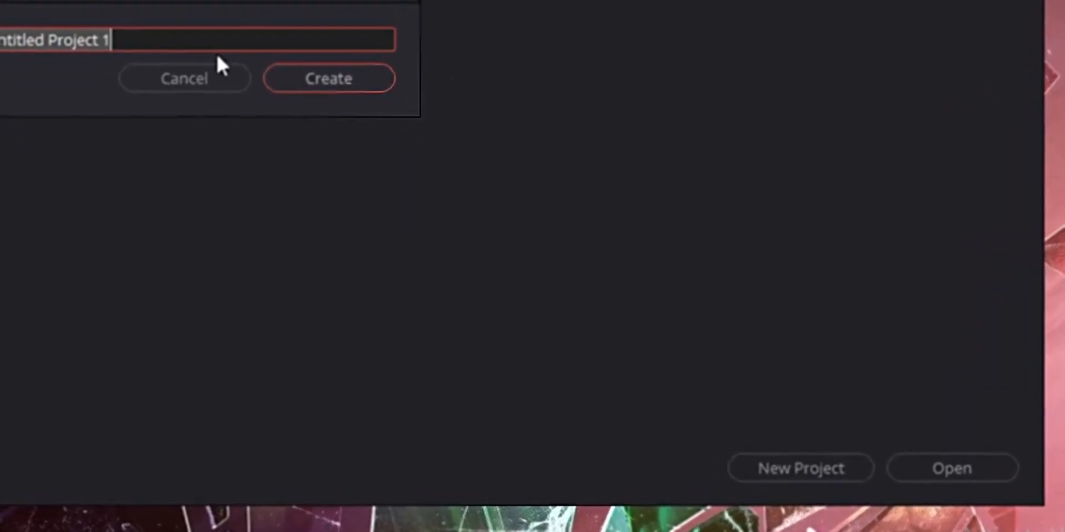
text(Introduction)
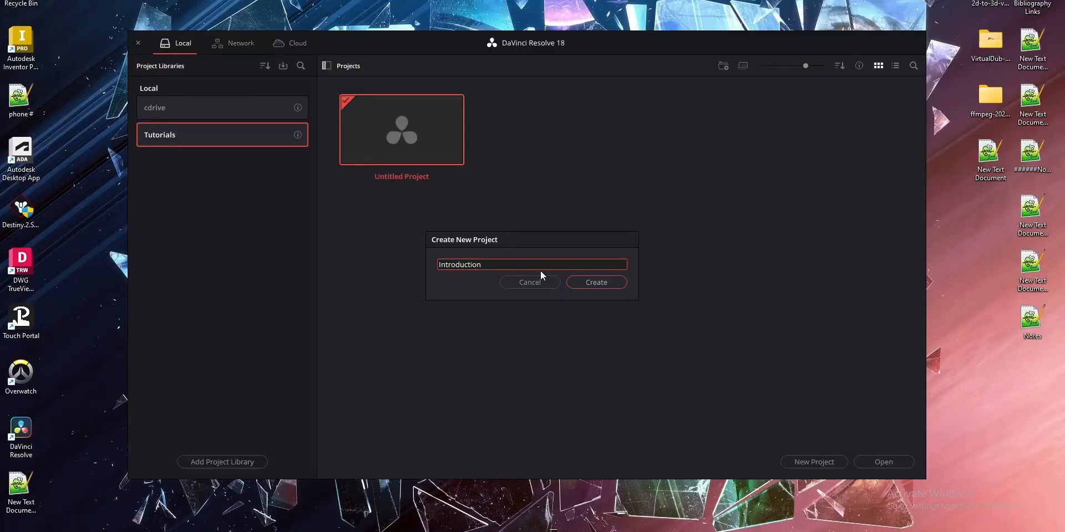
click(595, 284)
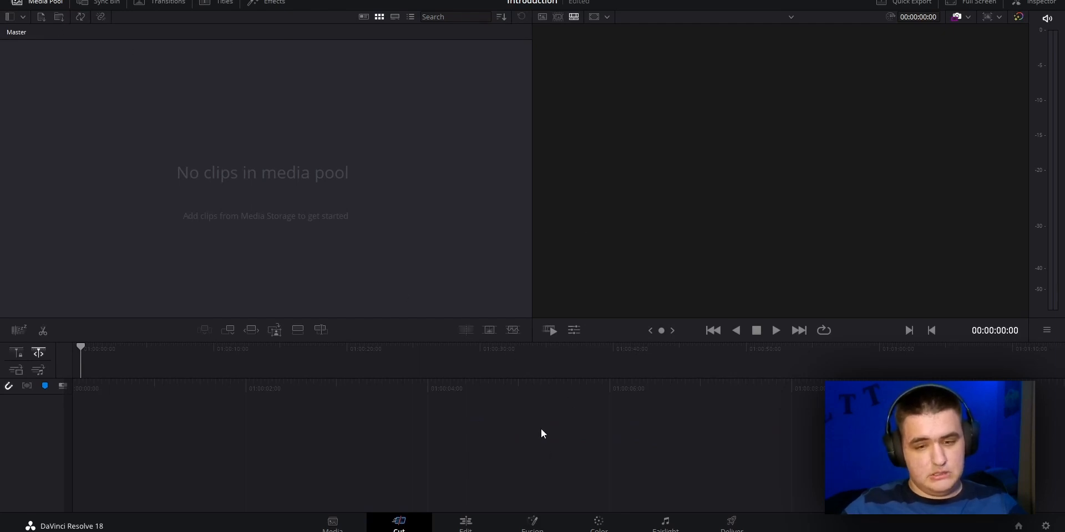
On the Media page, browse the storage drives to the Stock Footage folder inside Videos
click(332, 524)
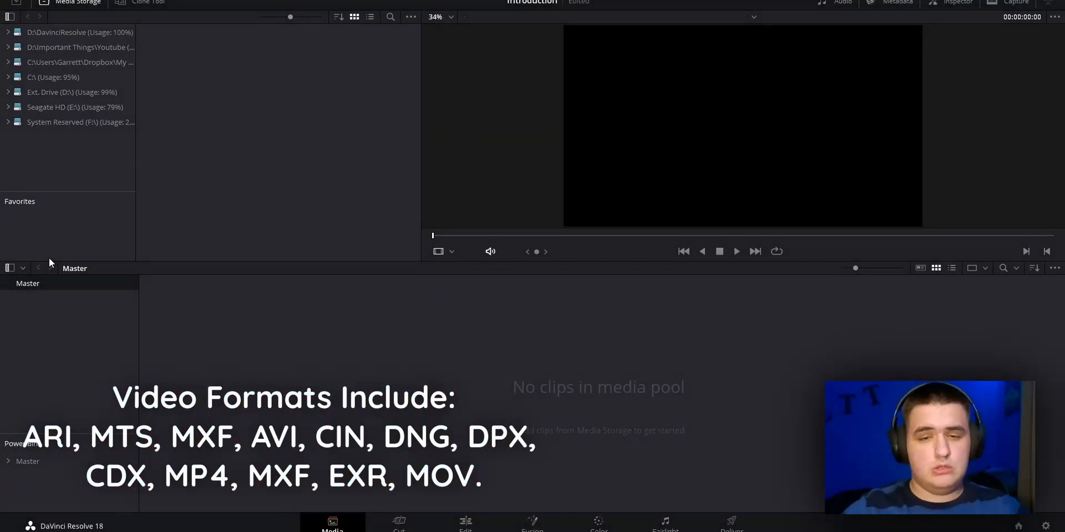
drag(474, 371, 734, 448)
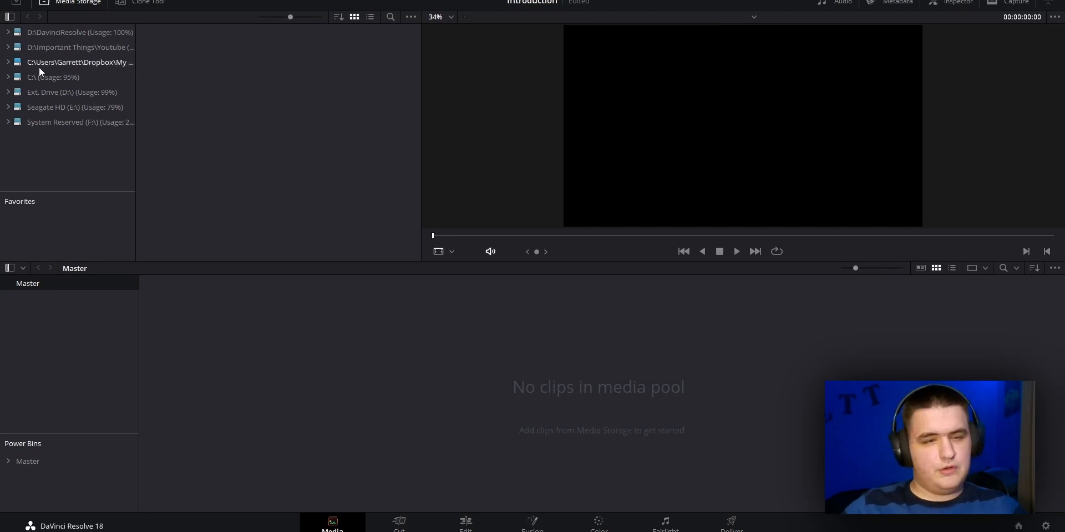
click(45, 108)
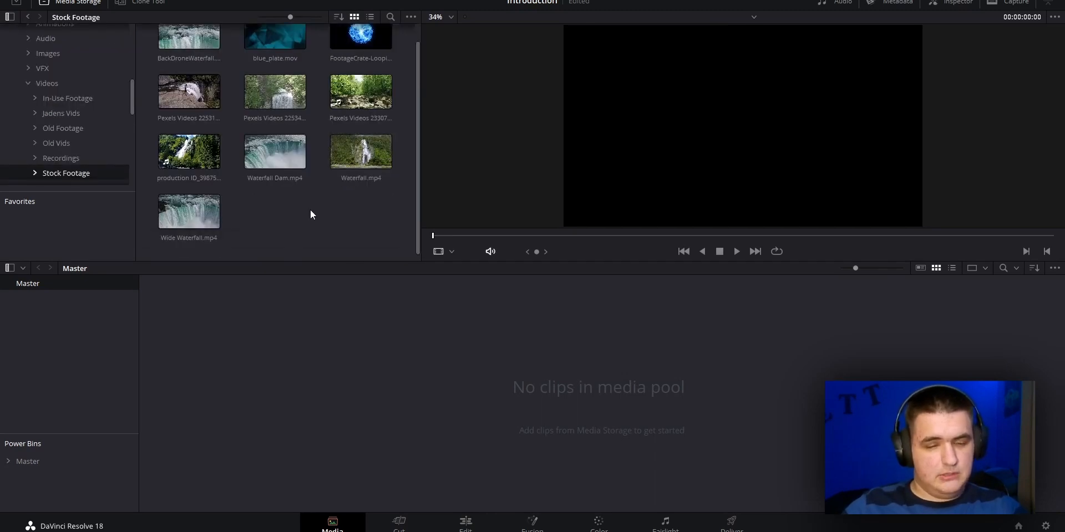
scroll(309, 211, up, 1)
scroll(309, 211, down, 1)
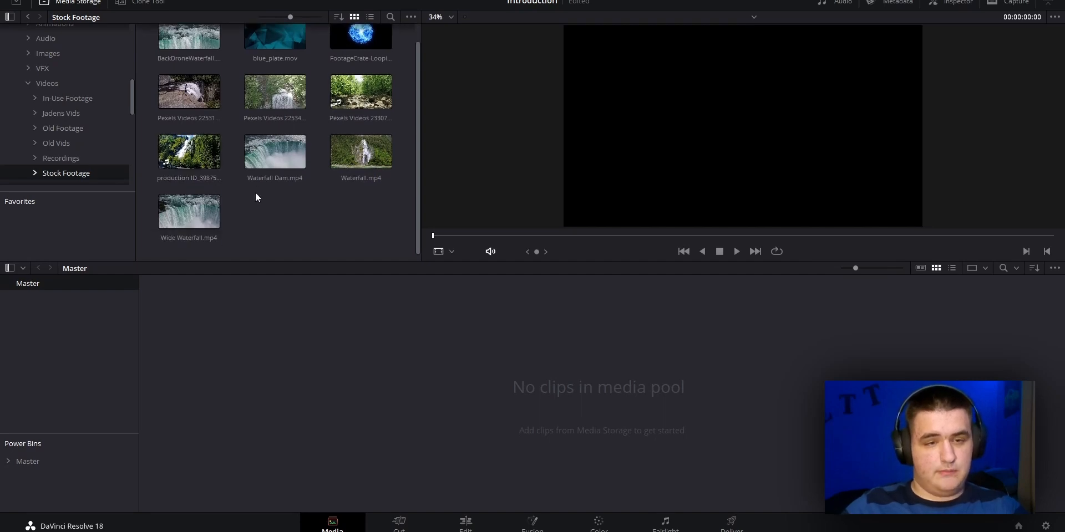
Add production ID_3987504.mp4 to the media pool and change the project frame rate to match the clip
drag(185, 154, 236, 381)
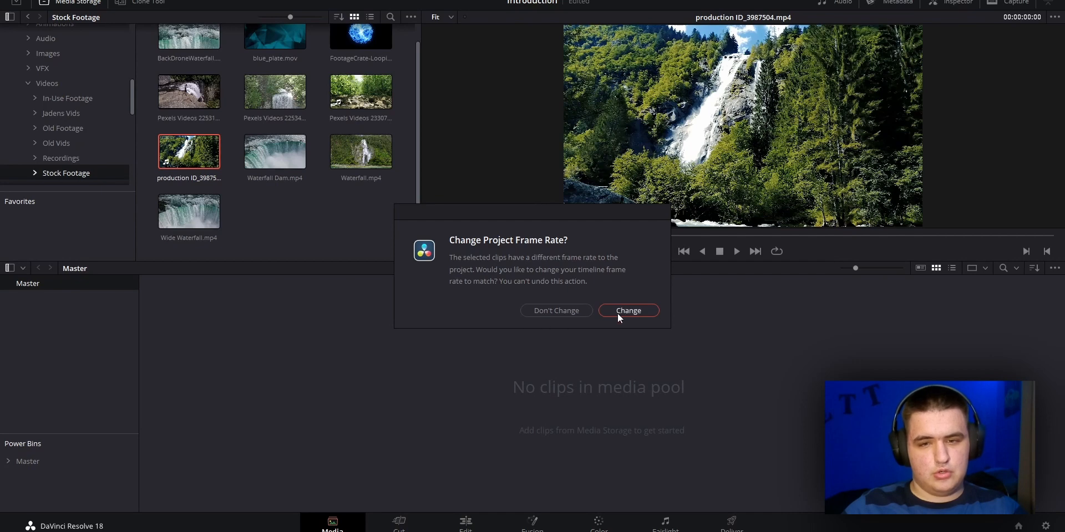
drag(523, 258, 564, 270)
click(590, 277)
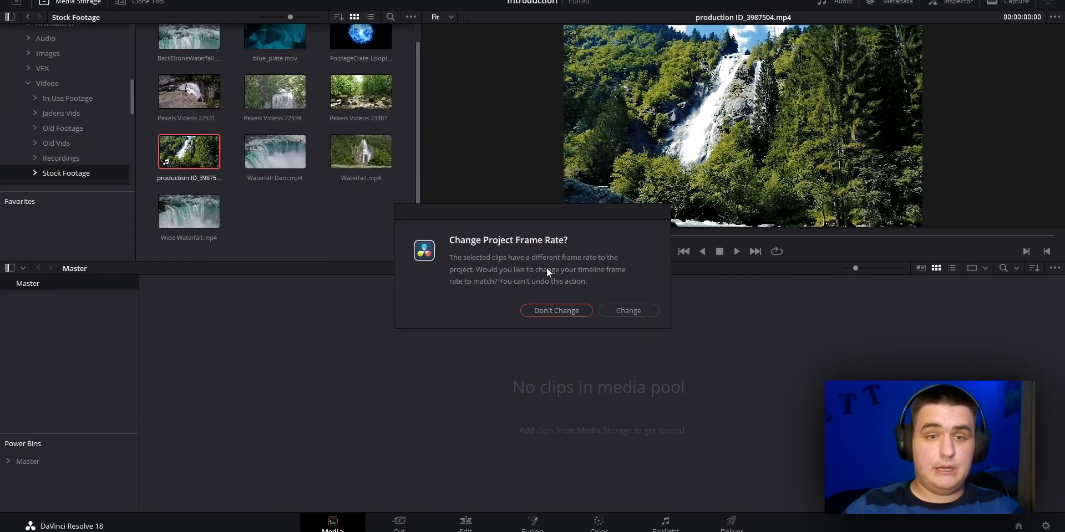
drag(450, 257, 604, 286)
click(603, 287)
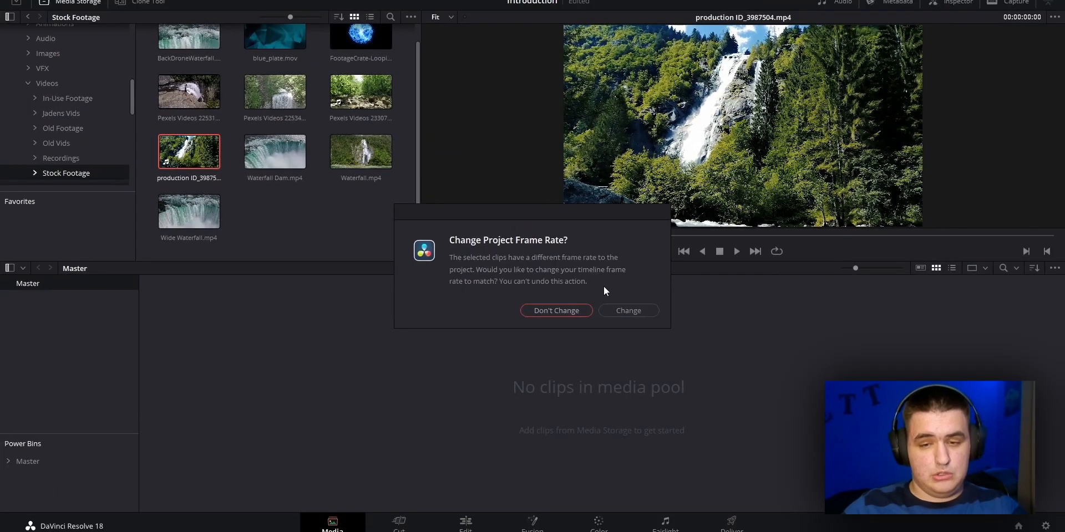
click(635, 310)
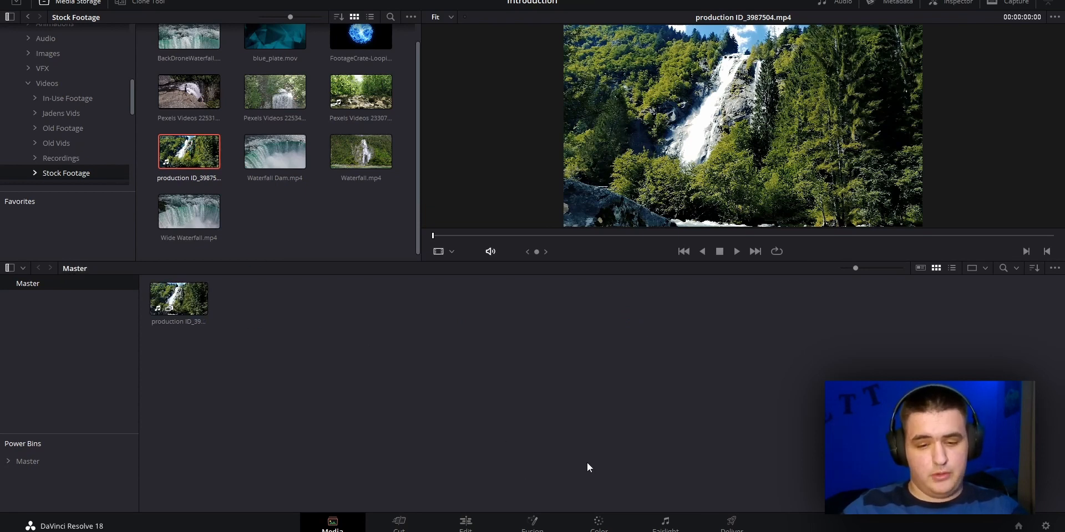
Place the imported waterfall clip on a new timeline on the Cut page
mouse_move(199, 302)
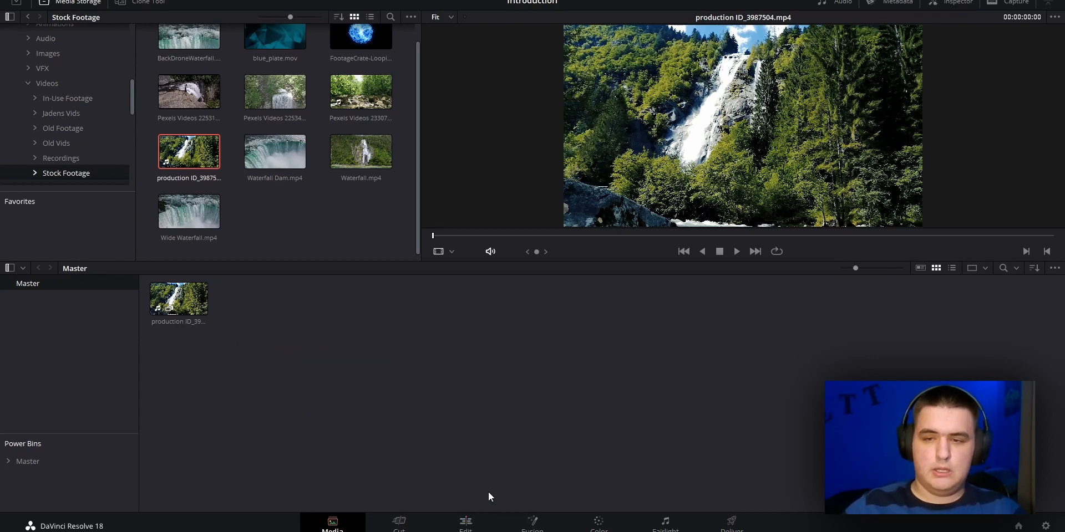
click(402, 524)
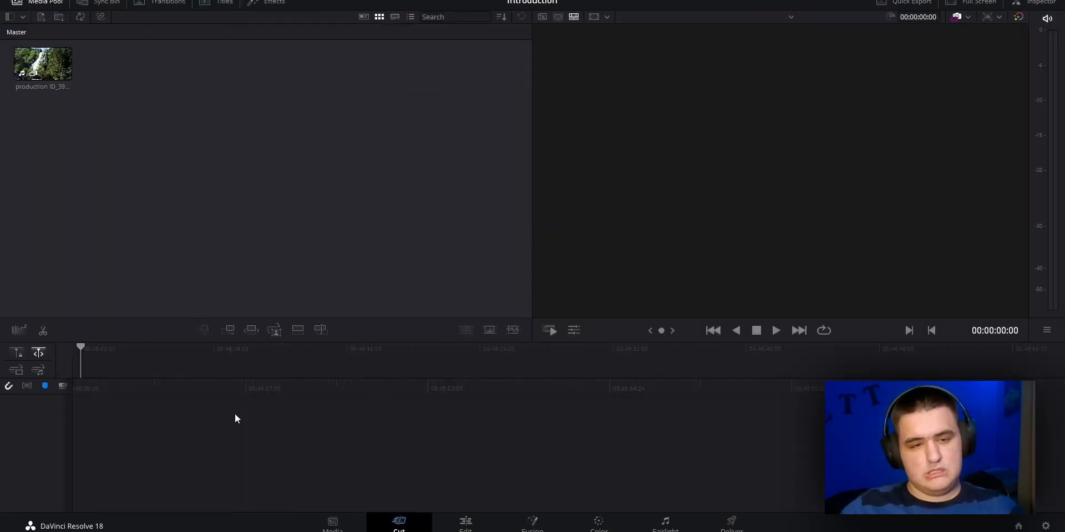
drag(43, 64, 162, 422)
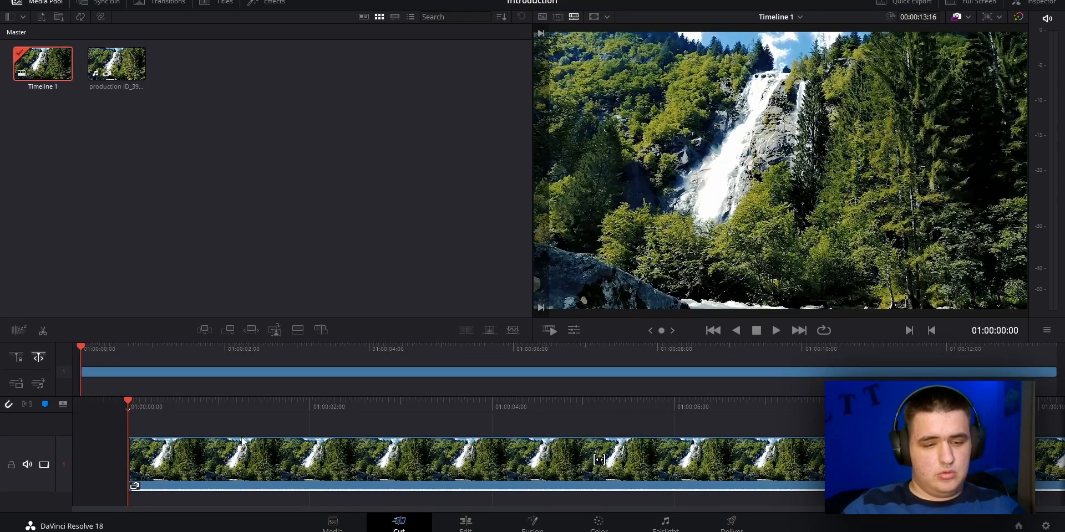
Split the waterfall clip at about 01:00:01:17 and ripple-trim the second piece's start to 01:00:05:19
key(space)
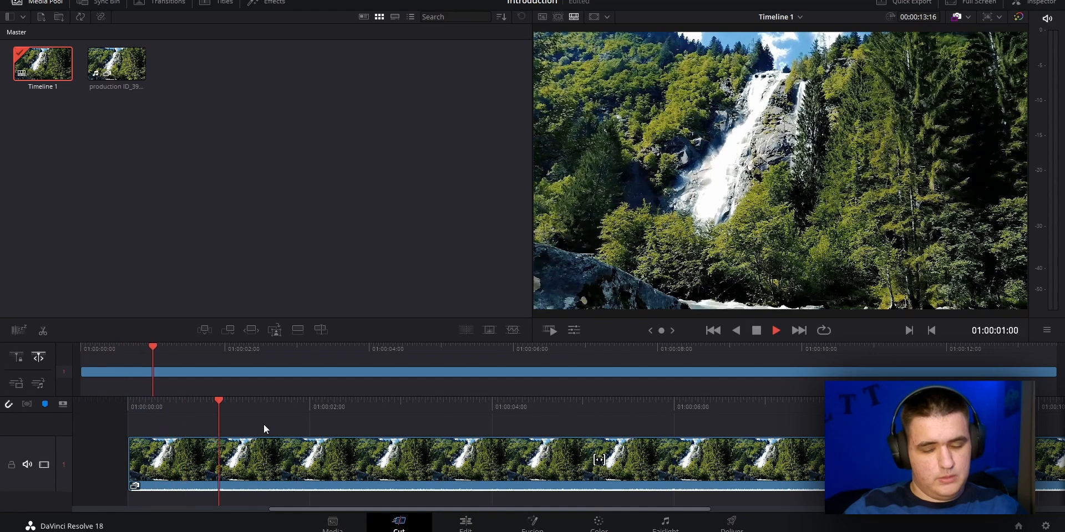
key(ctrl+b)
click(641, 414)
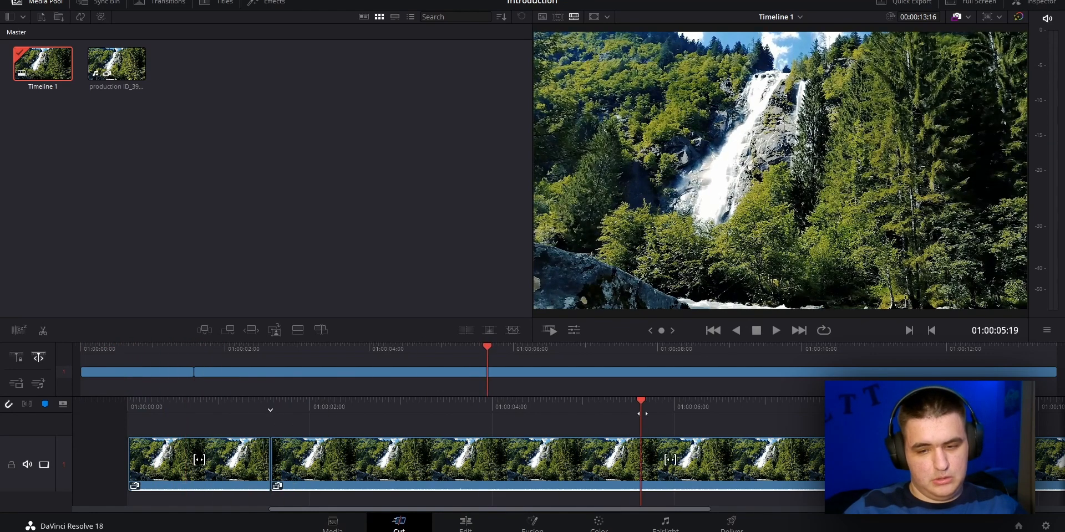
key(ctrl+shift+[)
Split the second piece at about 01:00:04:23 and ripple-trim the start of the piece after it to 01:00:07:21
drag(308, 411, 561, 411)
key(ctrl+b)
click(828, 410)
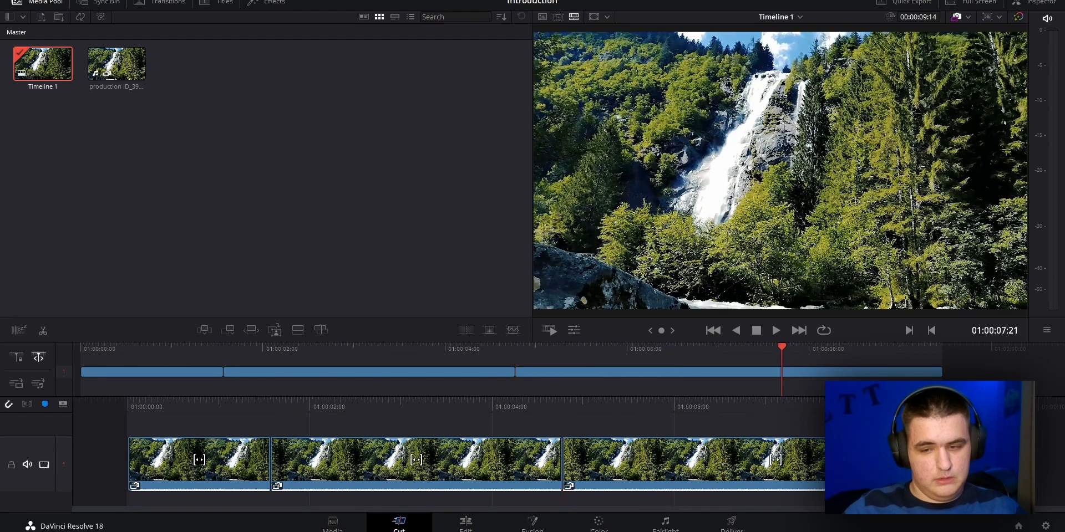
key(ctrl+shift+[)
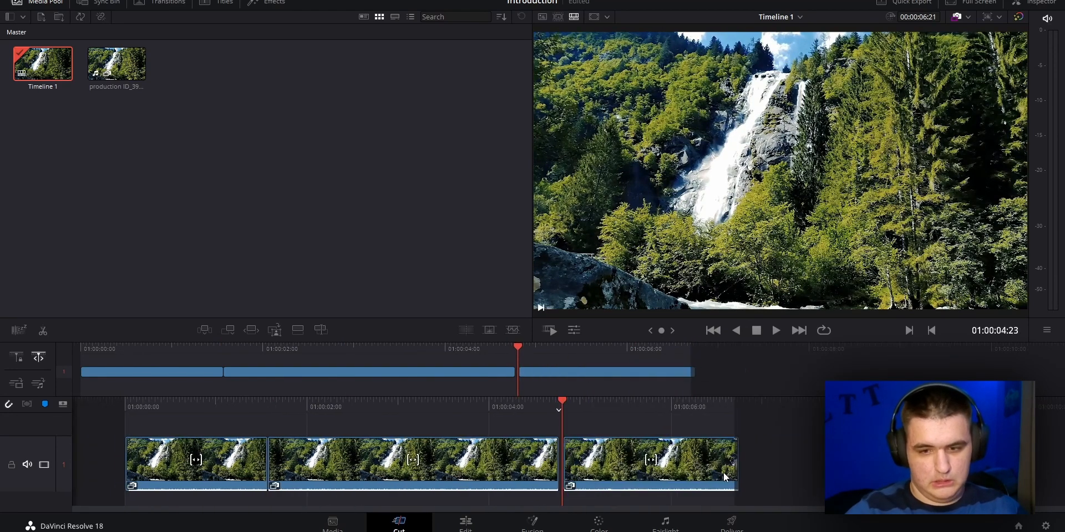
Delete the middle and last pieces of the split clip, keeping only the first piece on the timeline
drag(440, 409, 309, 410)
click(476, 469)
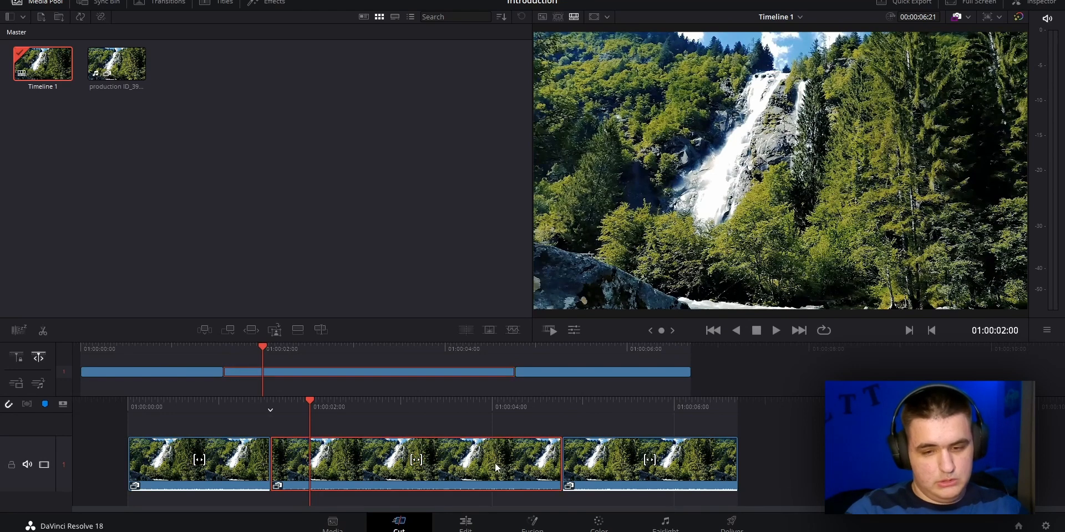
key(Delete)
click(436, 459)
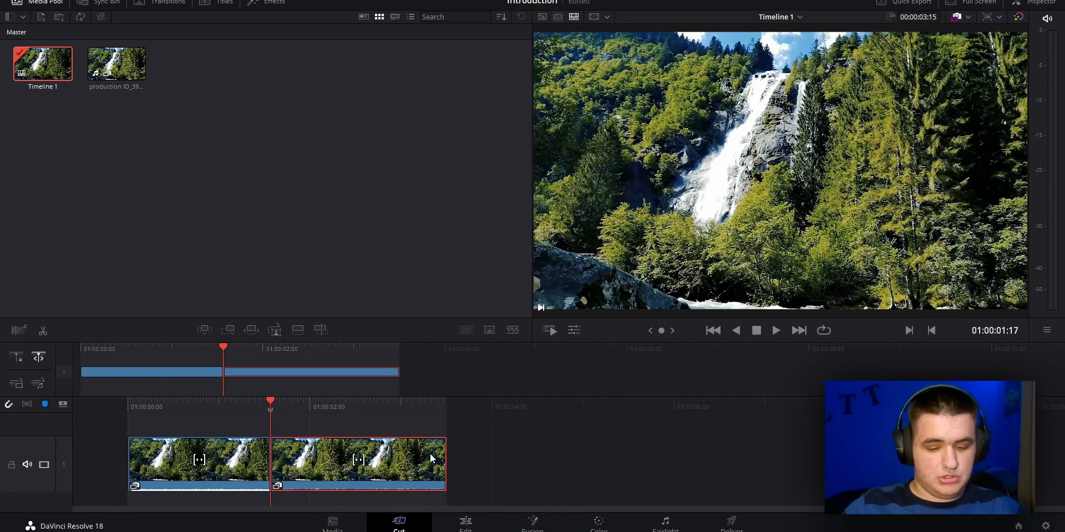
key(Delete)
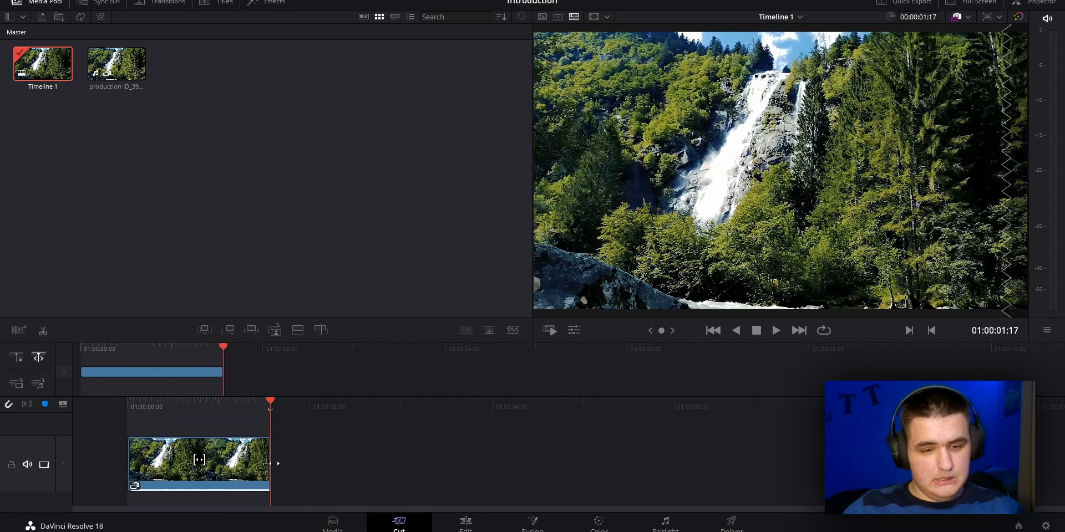
Extend the end of the remaining clip piece to the full source length at 01:00:13:16
drag(270, 463, 291, 458)
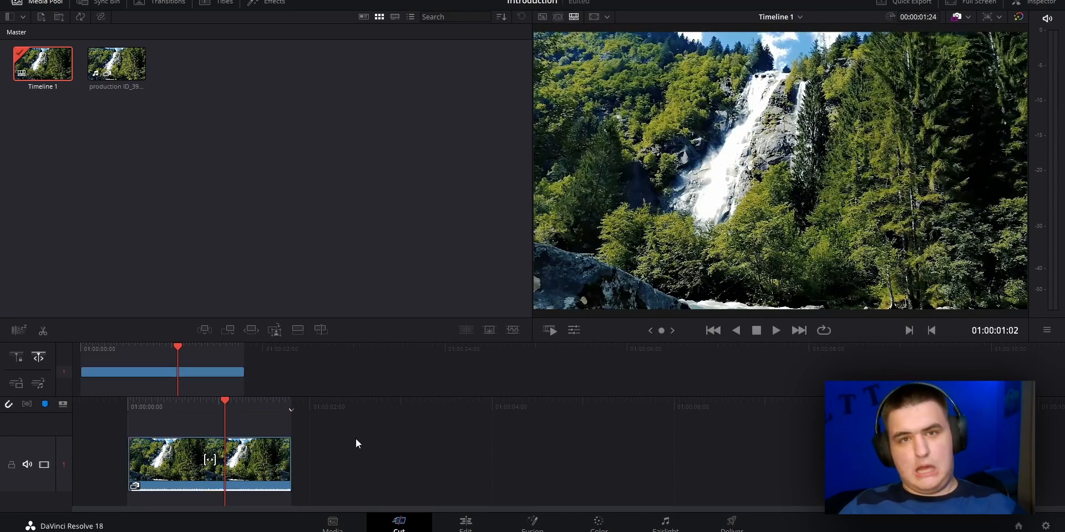
drag(290, 463, 1055, 450)
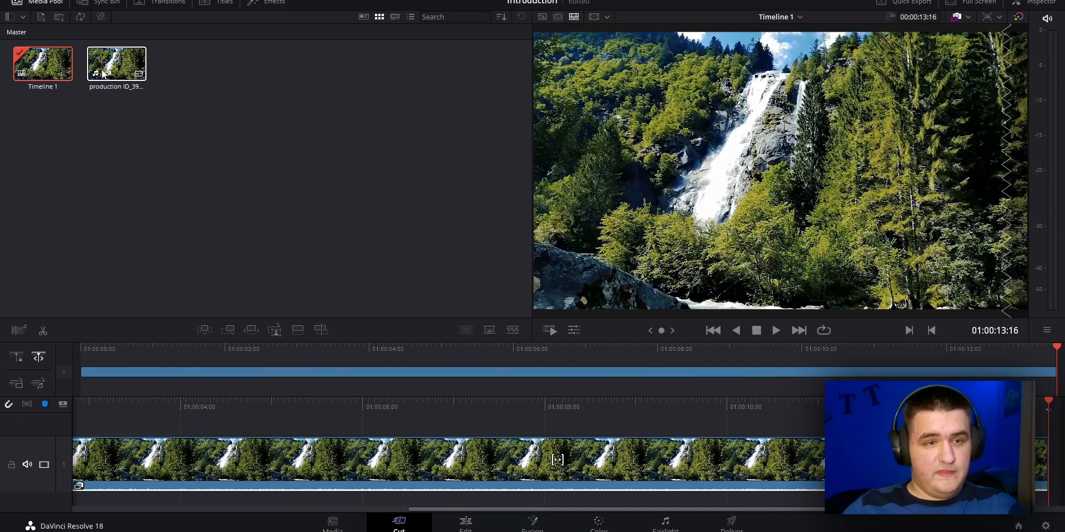
drag(497, 507, 287, 502)
On the Media page, mark a range of the timeline ending at 01:00:08:19 and create a subclip from it with the suggested name
click(333, 524)
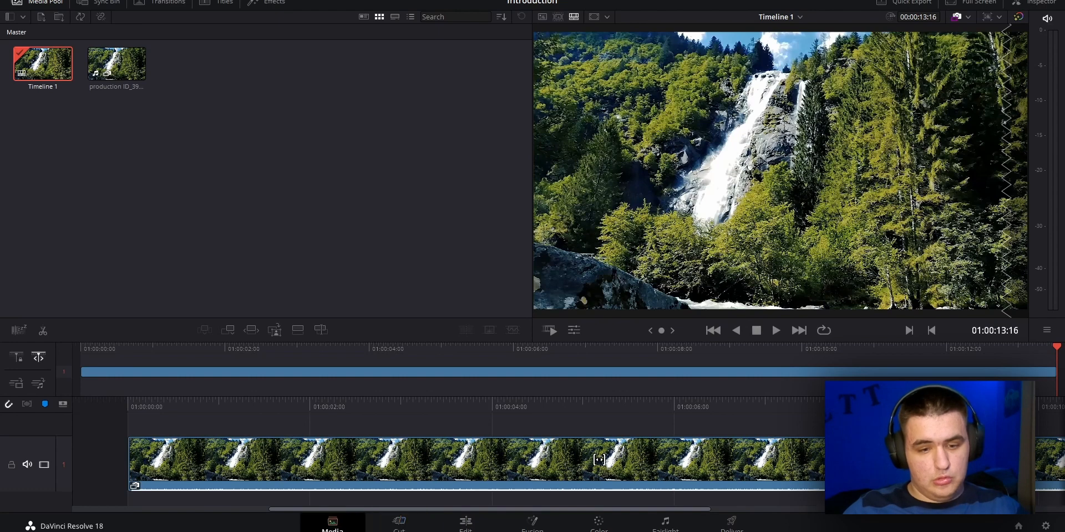
drag(532, 233, 829, 236)
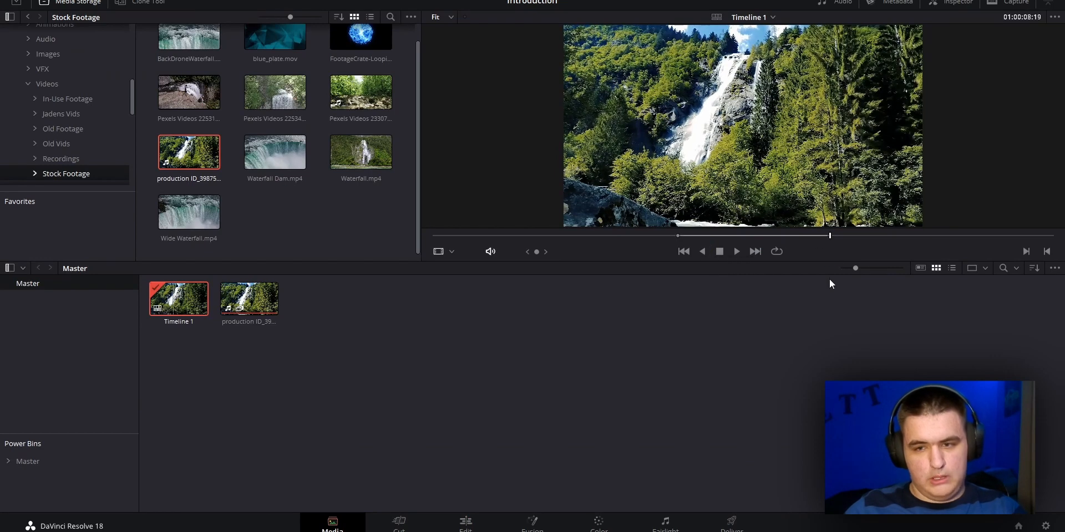
drag(724, 236, 752, 238)
drag(744, 160, 526, 394)
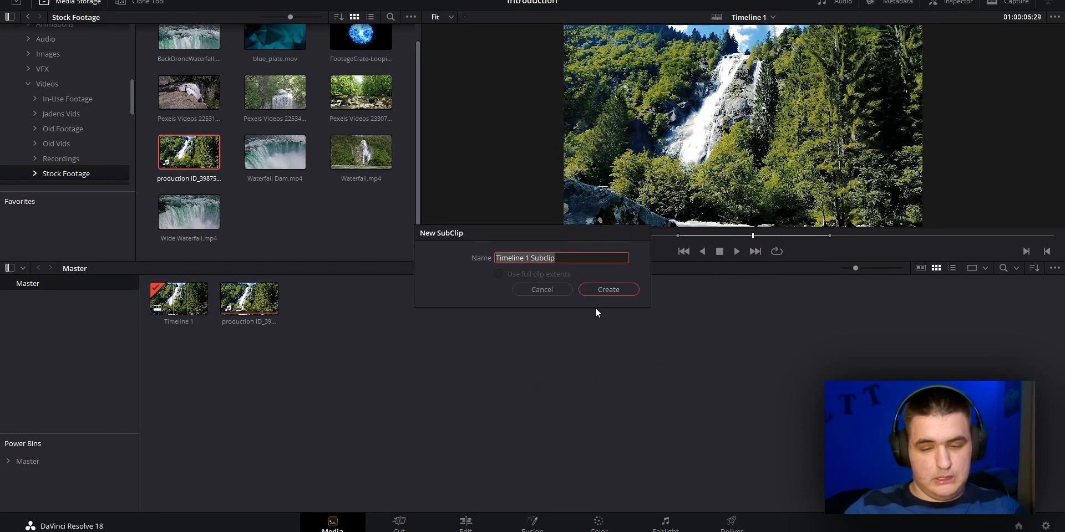
click(606, 290)
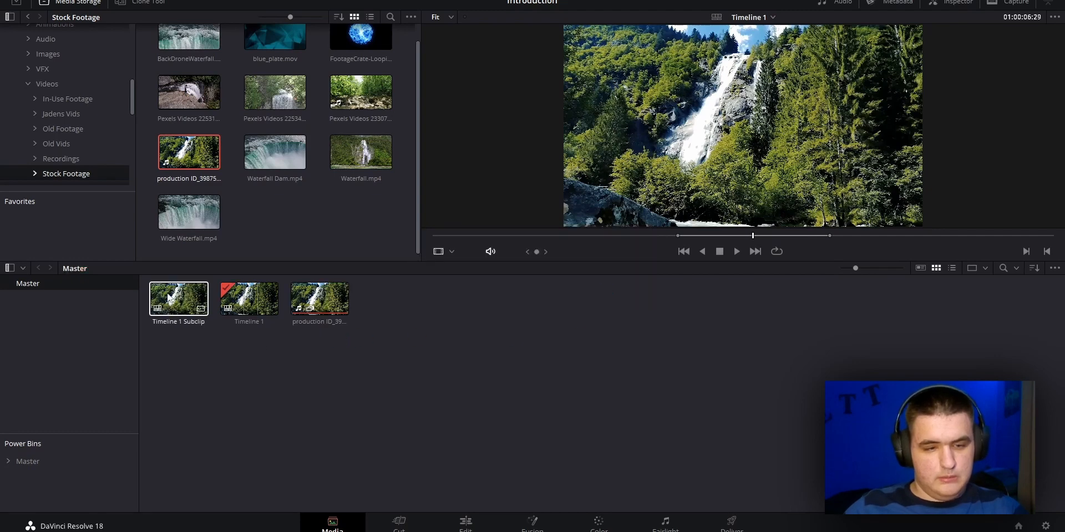
On the Cut page, replace the full waterfall clip on the timeline with the new subclip
click(398, 521)
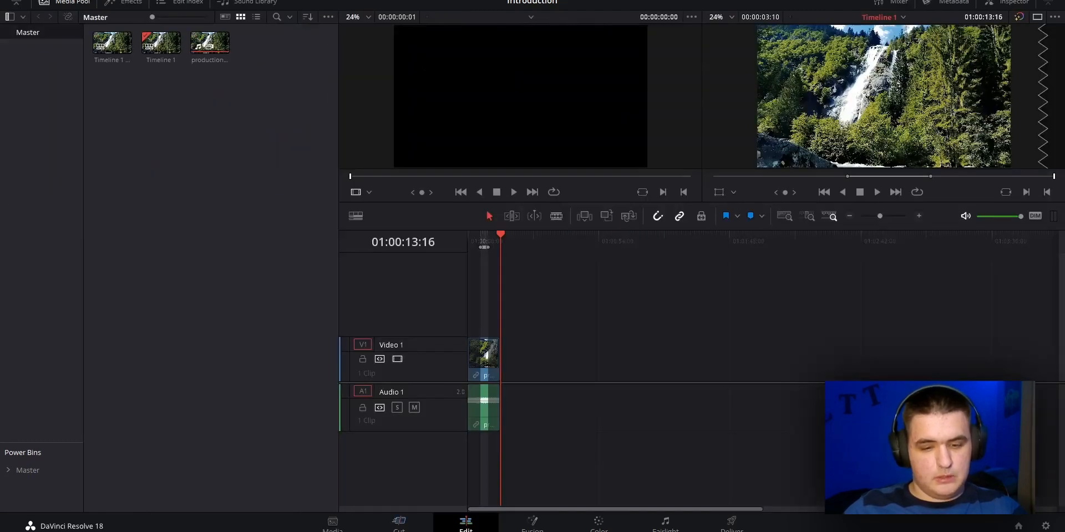
drag(647, 509, 248, 484)
click(427, 459)
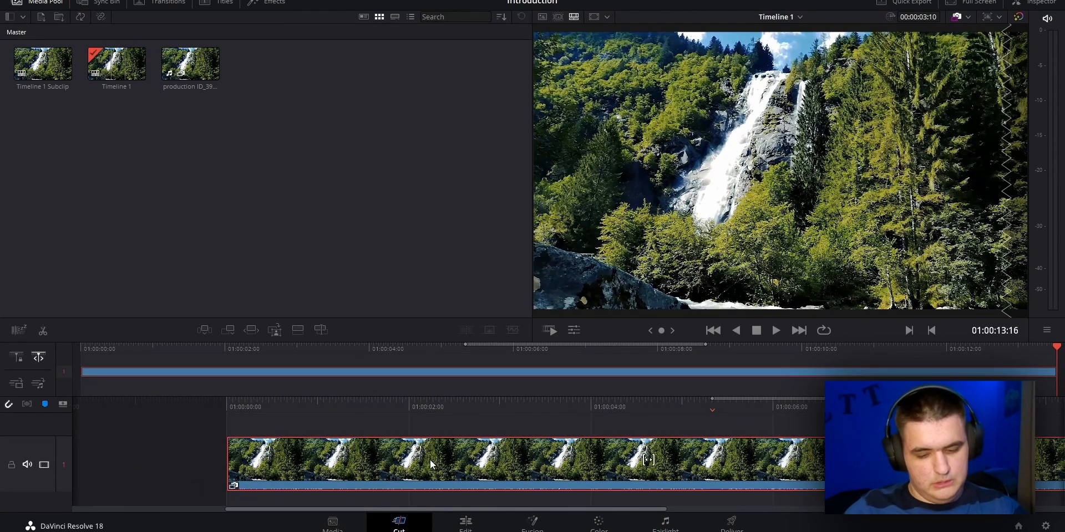
key(Delete)
click(135, 50)
drag(42, 63, 261, 425)
Try to extend the end of the subclip on the timeline beyond its marked range
drag(530, 468, 609, 473)
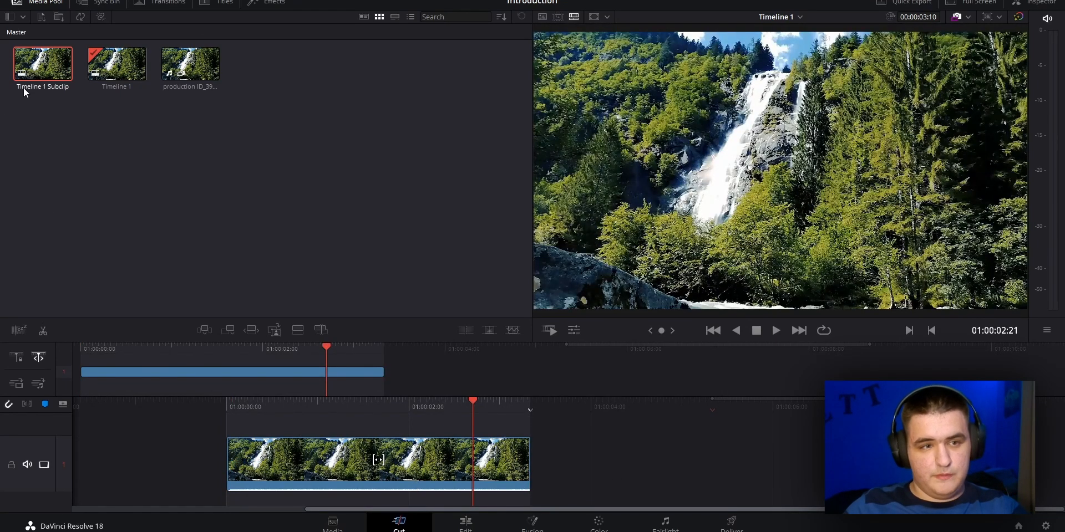
click(128, 120)
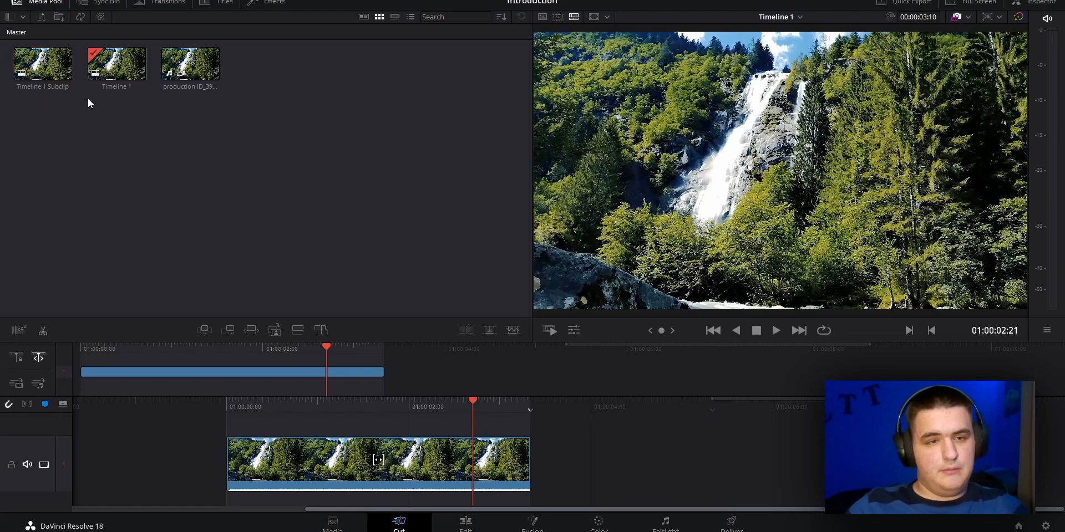
Replace the subclip on the timeline with the full waterfall clip and switch to the Edit page
click(255, 453)
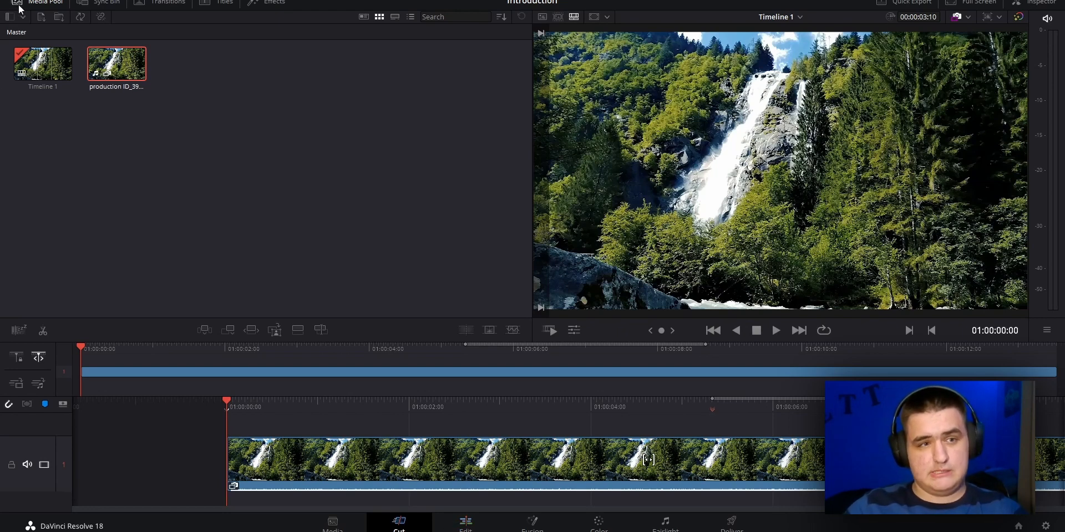
click(476, 523)
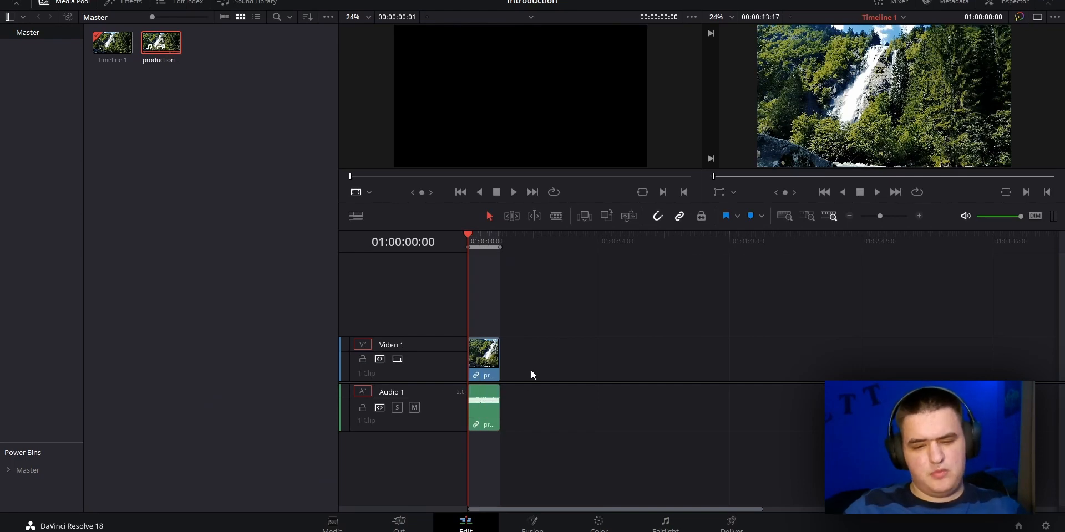
Hide the media pool on the Edit page and enlarge the waterfall clip's display on the timeline
drag(524, 360, 495, 453)
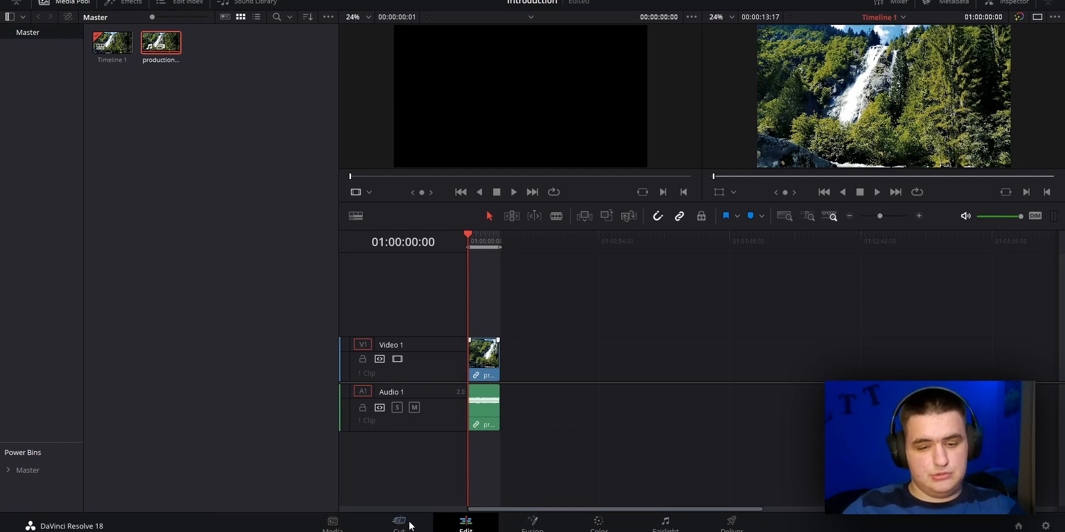
key(ctrl+z)
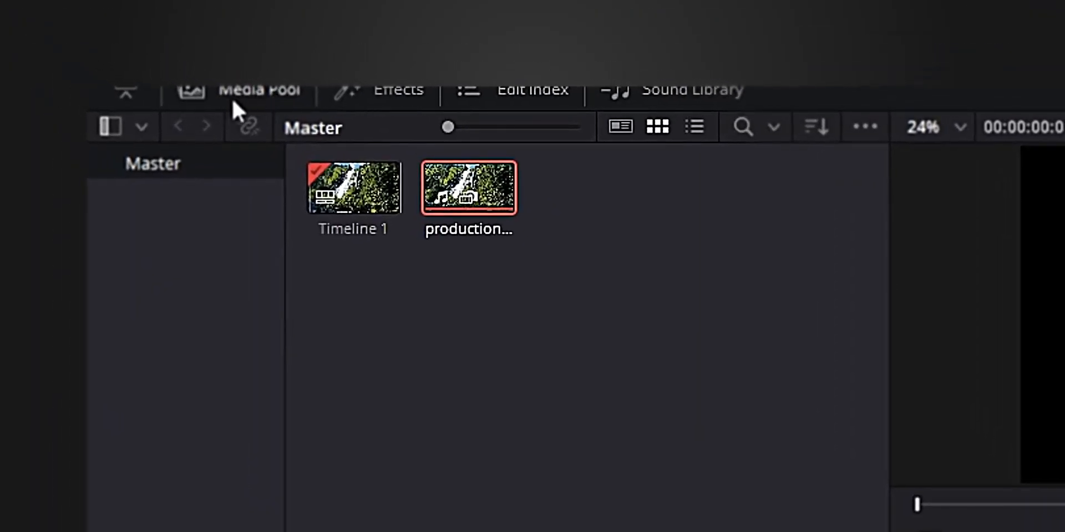
click(220, 91)
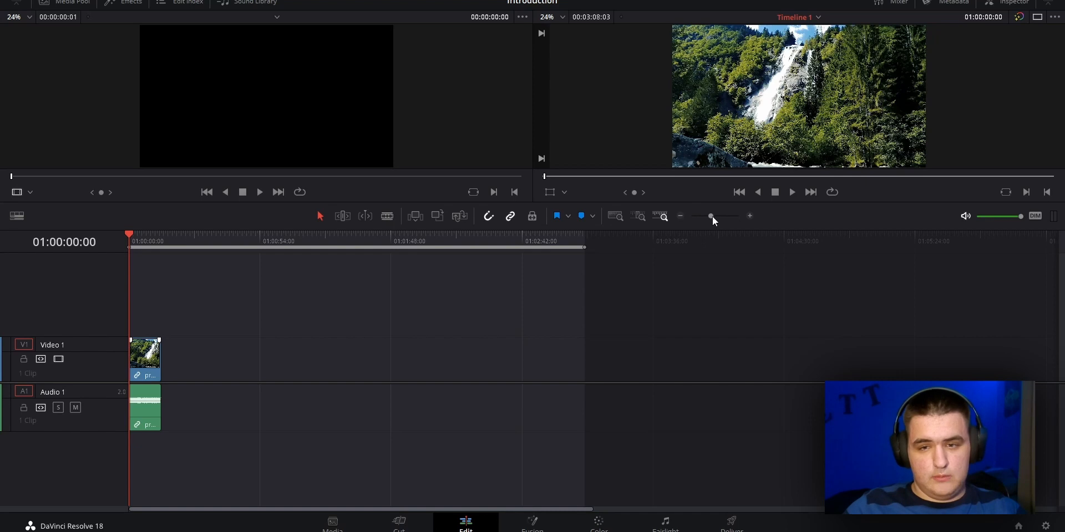
mouse_move(712, 217)
mouse_down()
mouse_move(726, 215)
mouse_move(703, 214)
mouse_move(715, 216)
mouse_up()
scroll(498, 338, up, 4)
scroll(497, 339, up, 3)
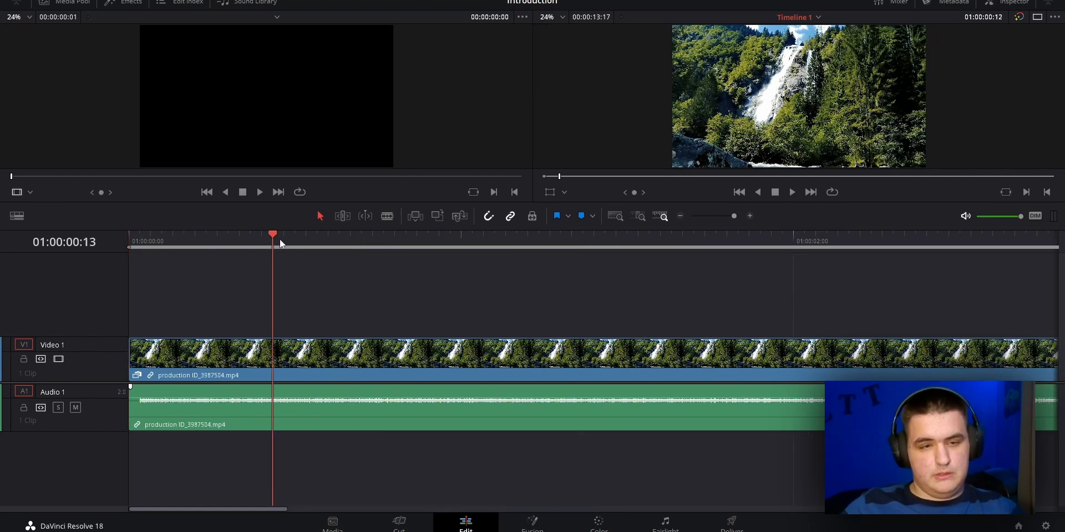
Scrub the playhead back and forth over the waterfall clip, return it to the timeline's start and play the clip
drag(280, 240, 528, 243)
drag(759, 238, 529, 293)
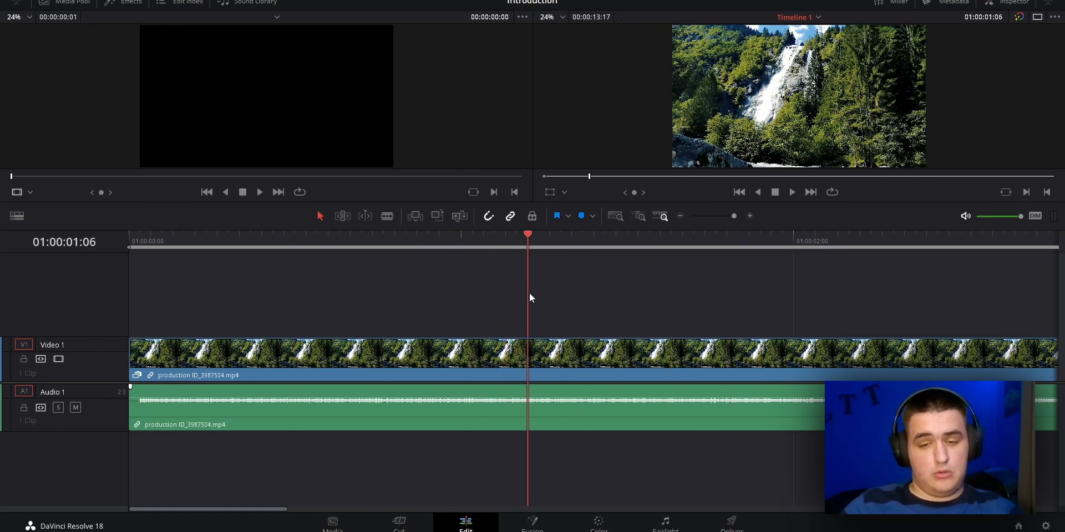
click(805, 238)
click(372, 236)
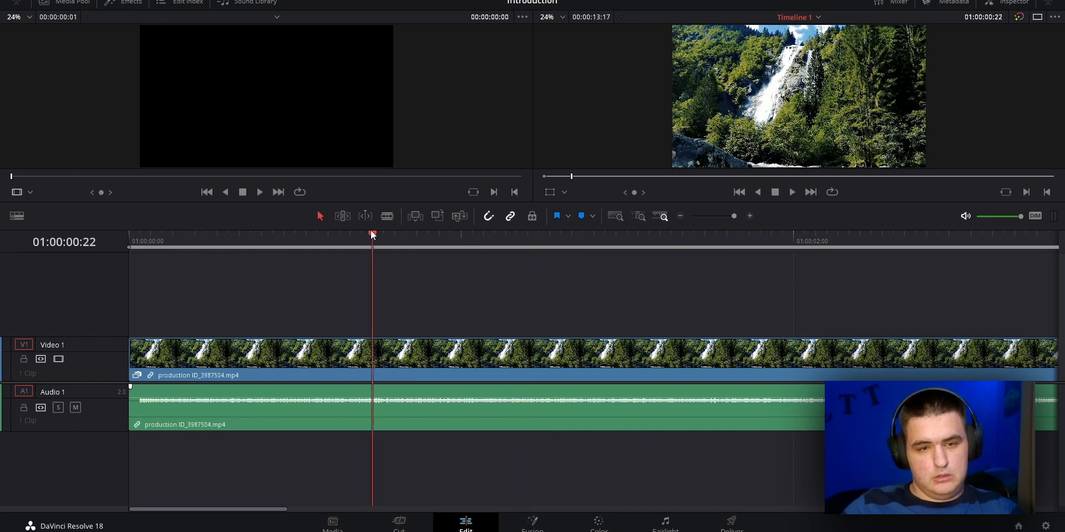
drag(375, 236, 516, 238)
drag(753, 237, 168, 277)
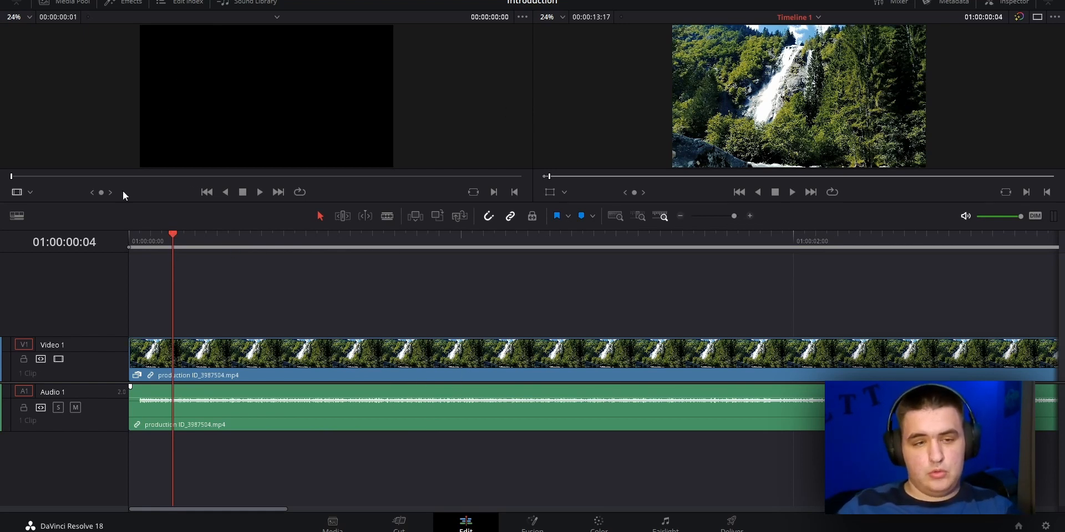
drag(172, 235, 128, 241)
key(space)
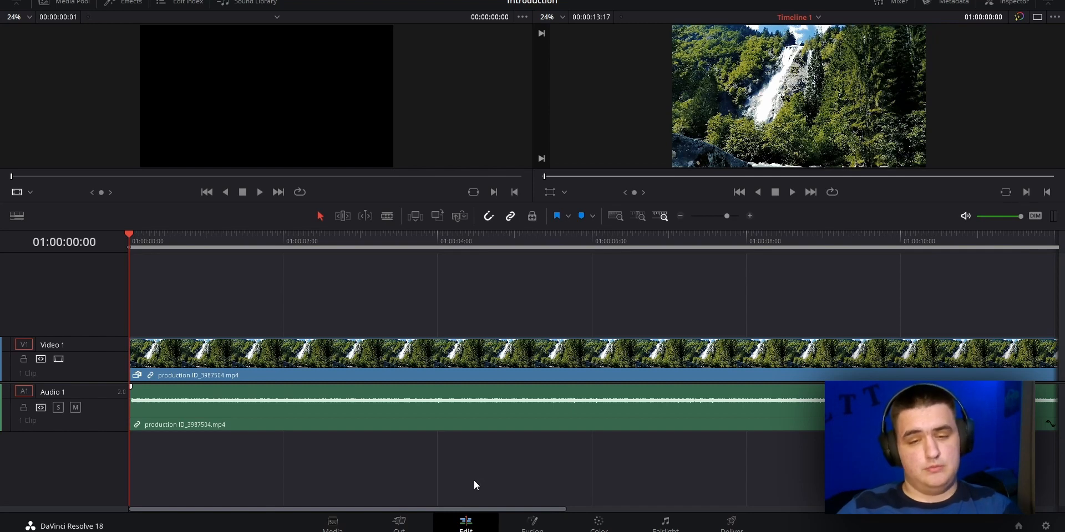
Open the waterfall clip on the Fusion page and hide the Inspector to widen the node area
key(shift+5)
drag(521, 368, 676, 422)
click(994, 3)
drag(325, 356, 388, 382)
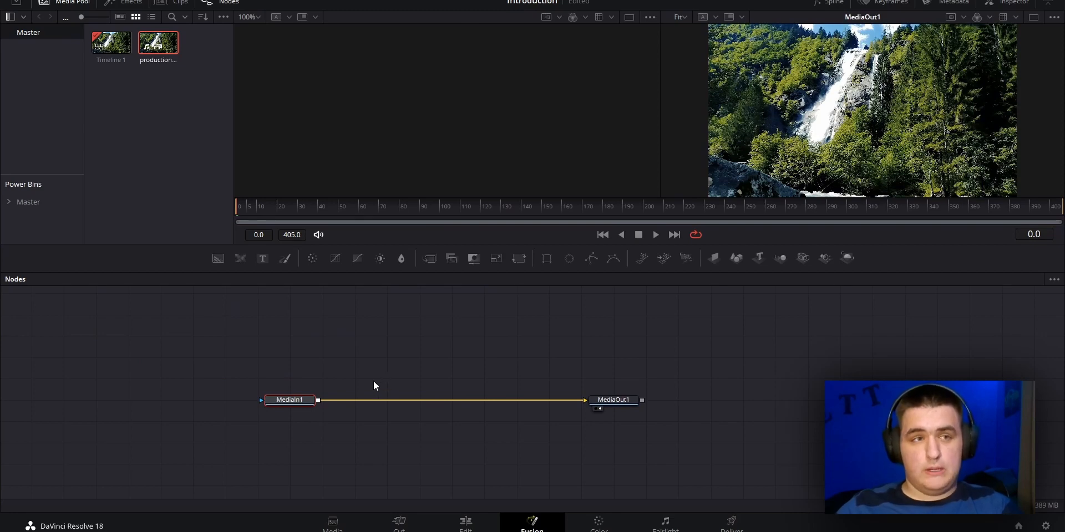
click(367, 391)
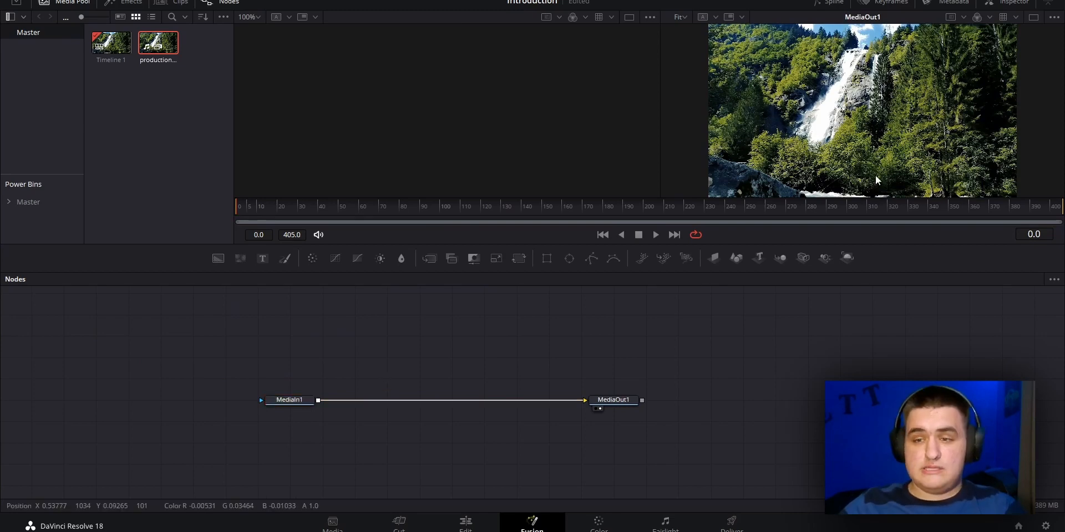
scroll(890, 137, down, 2)
scroll(886, 138, up, 4)
scroll(886, 138, down, 4)
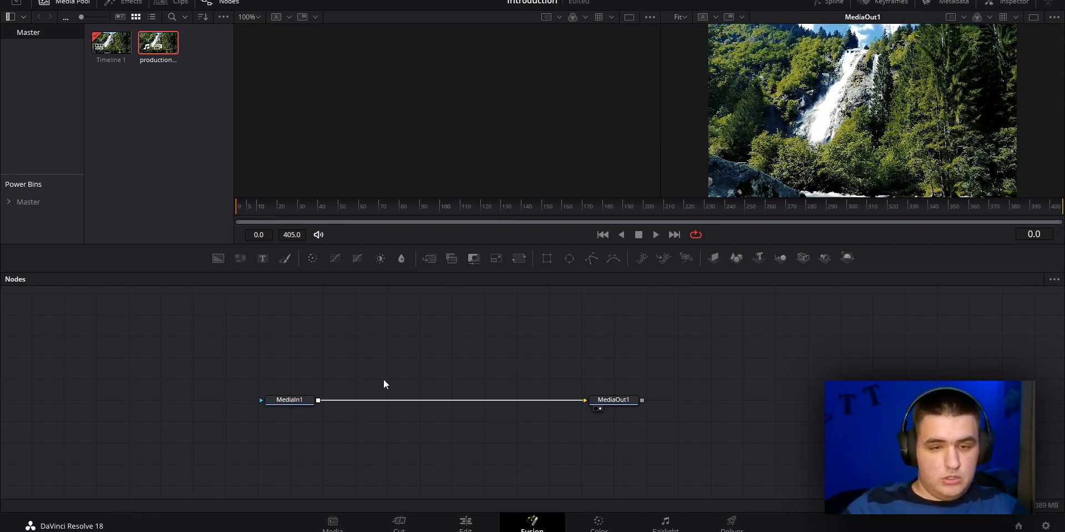
Search the Fusion tools for "Noise", add a FastNoise node and place it below the MediaIn1–MediaOut1 connection
key(shift+space)
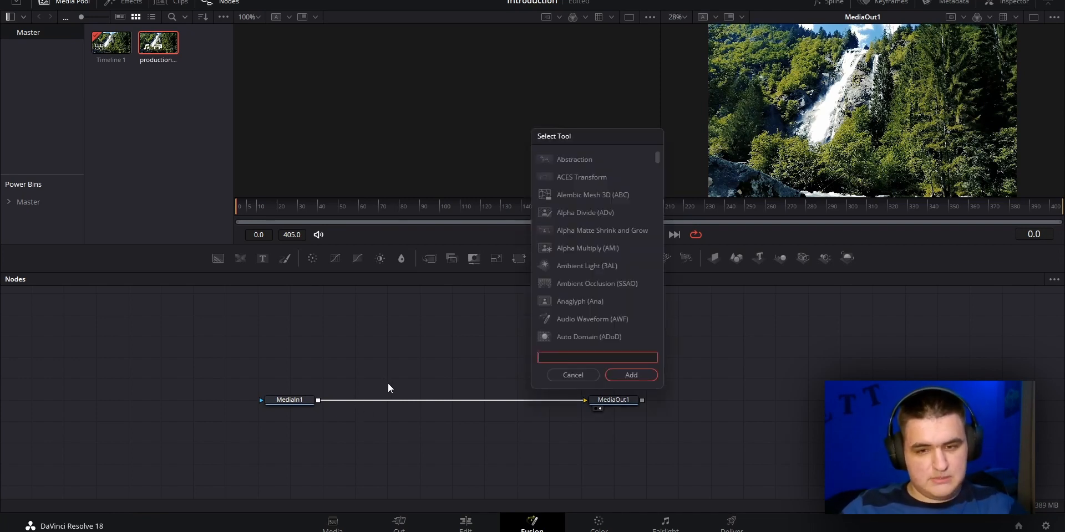
drag(551, 133, 751, 59)
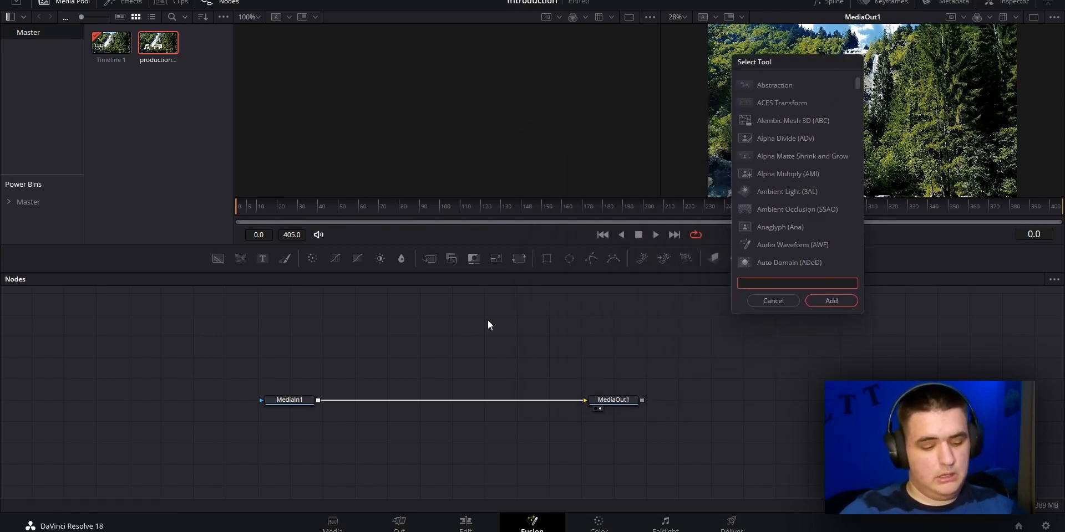
text(N)
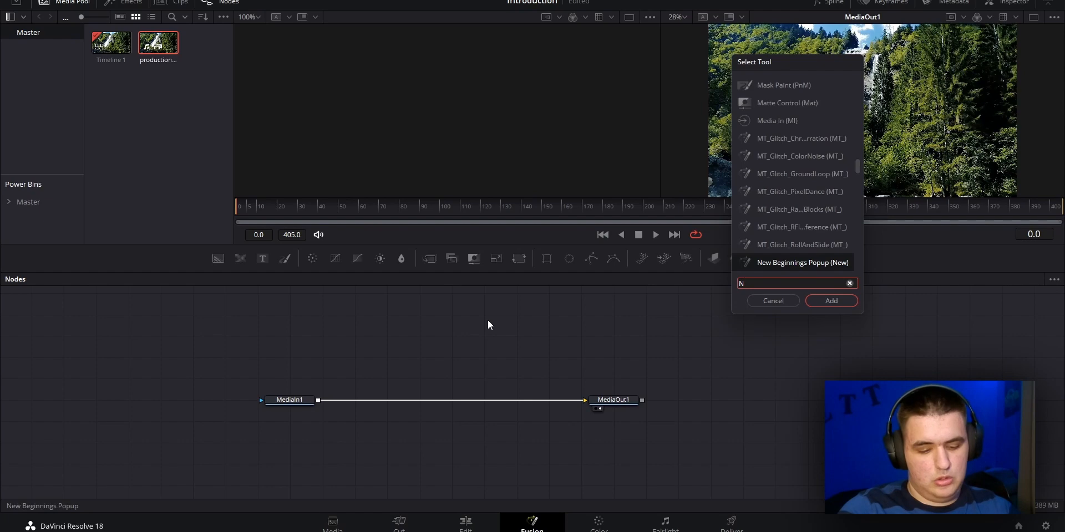
text(oise)
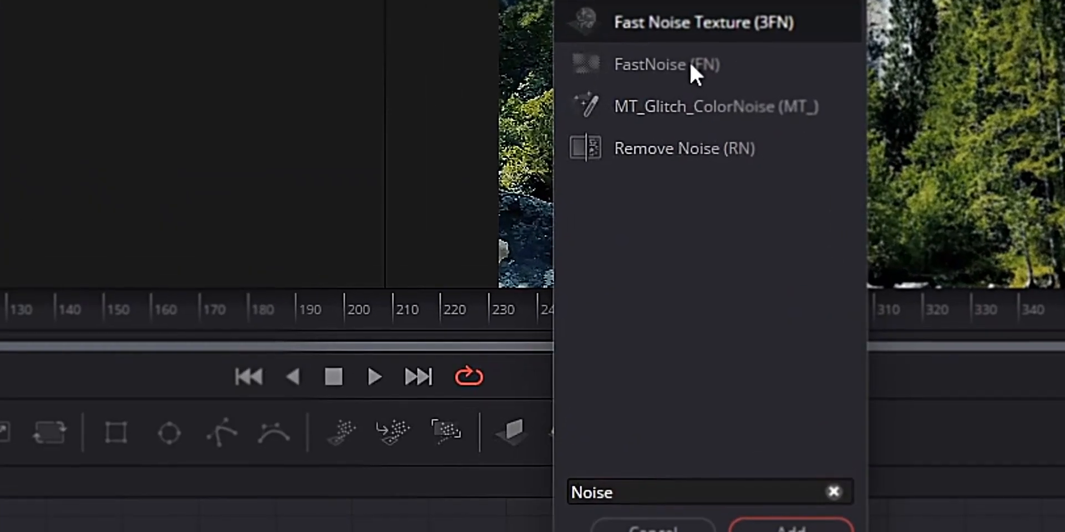
click(690, 61)
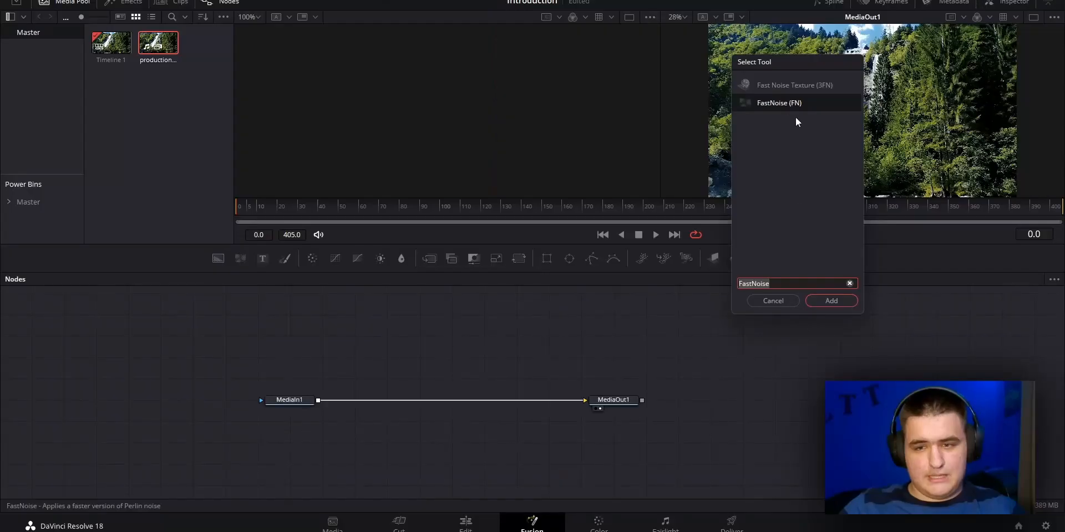
click(790, 525)
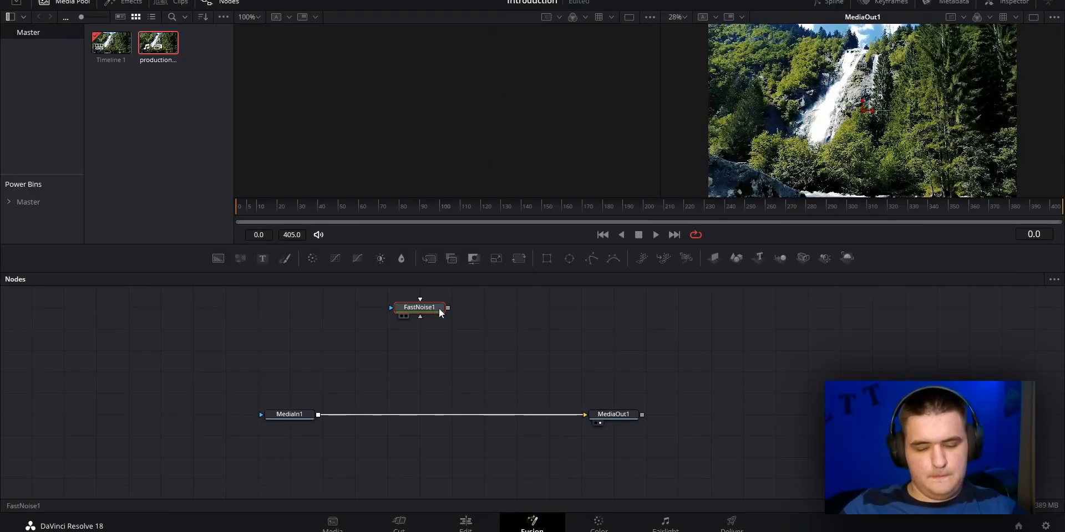
drag(442, 309, 409, 459)
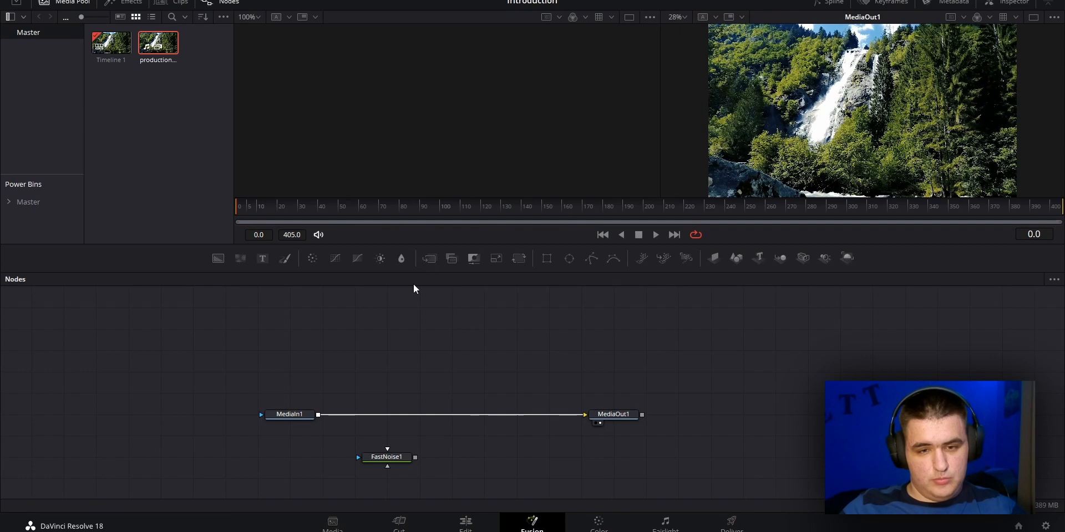
Try inserting a Merge node between MediaIn1 and MediaOut1, and undo the insertion
click(299, 414)
click(429, 259)
click(399, 375)
click(387, 457)
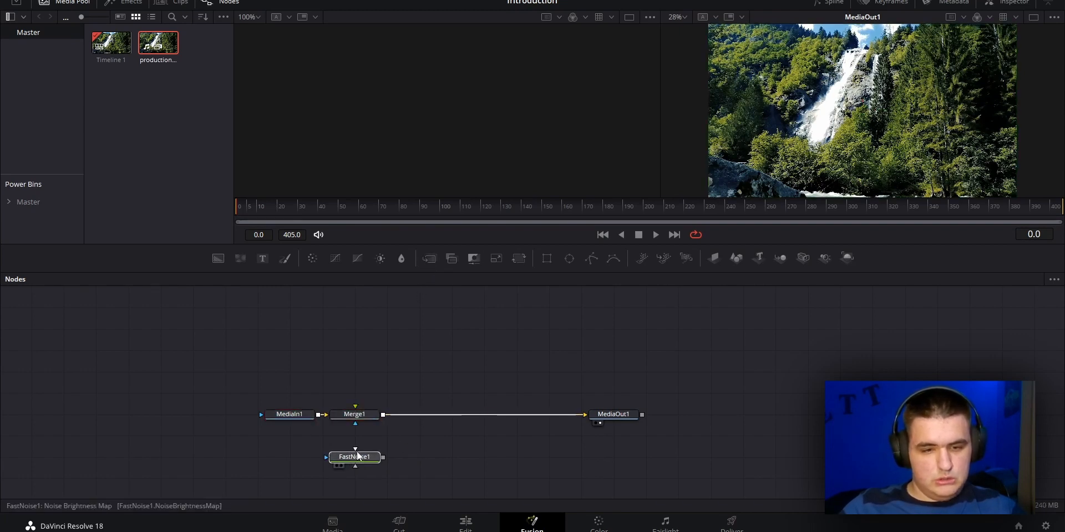
key(ctrl+z)
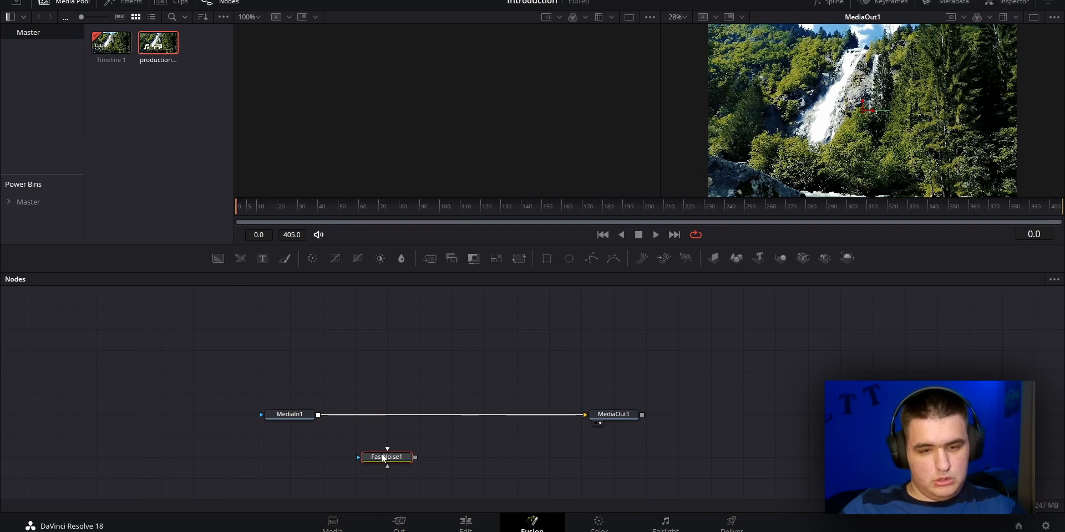
Merge FastNoise1 with MediaIn1 by joining their outputs, and place the Merge node directly above FastNoise1 in line with MediaIn1
click(412, 441)
drag(416, 458, 320, 418)
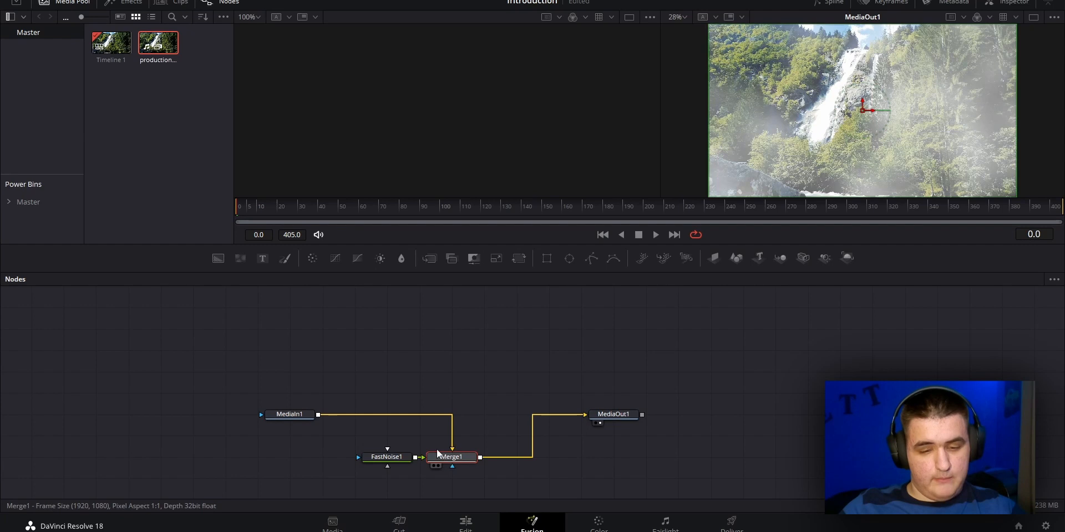
drag(446, 460, 381, 425)
click(396, 461)
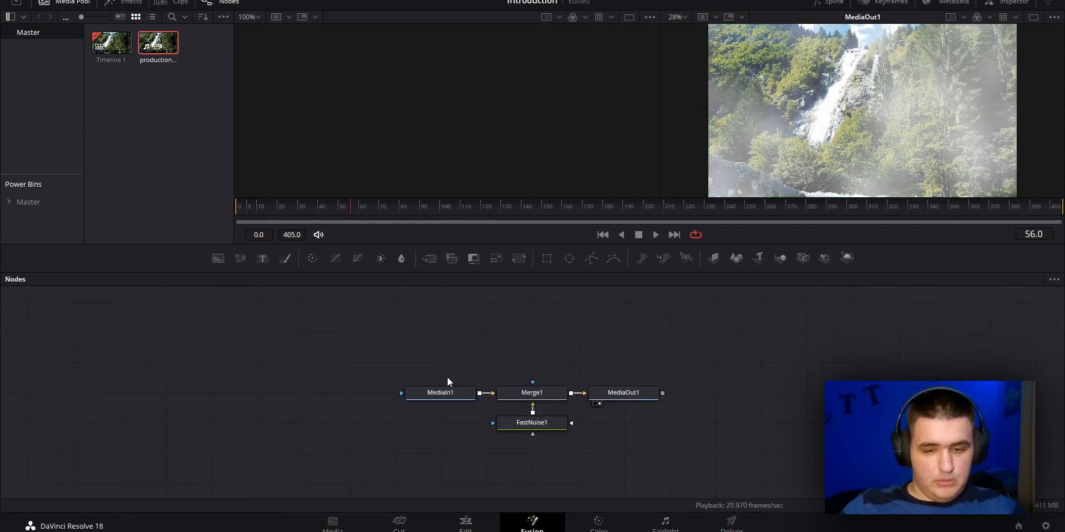
Rearrange the node graph and move MediaIn1 vertically to compare its connection aligned with and offset from the Merge node
drag(425, 393, 287, 364)
drag(401, 341, 426, 385)
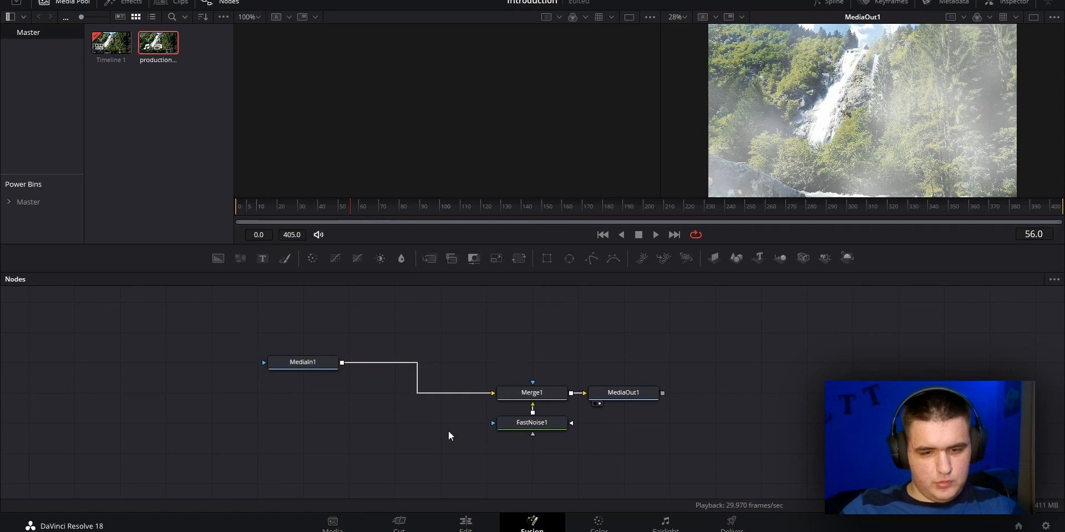
drag(722, 349, 706, 405)
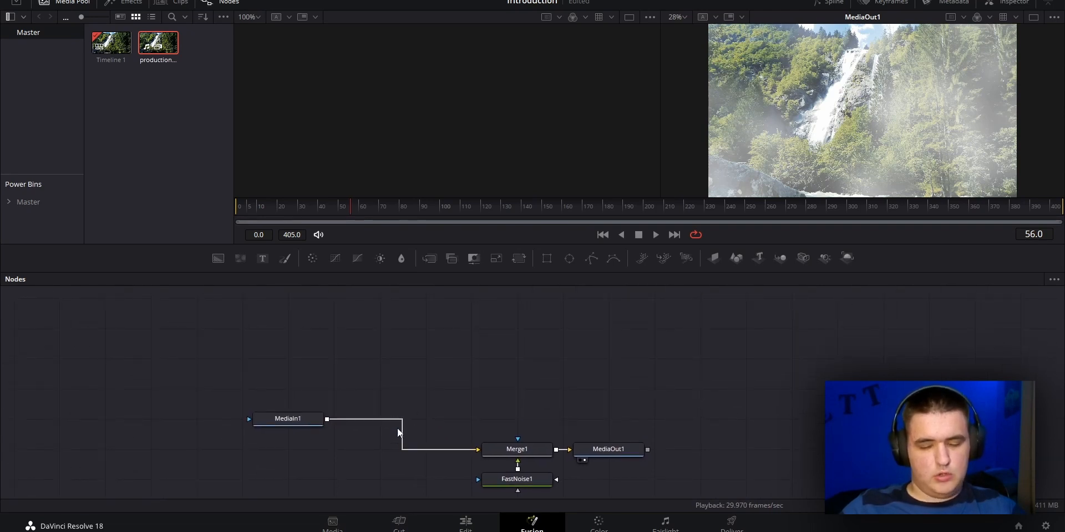
right_click(519, 331)
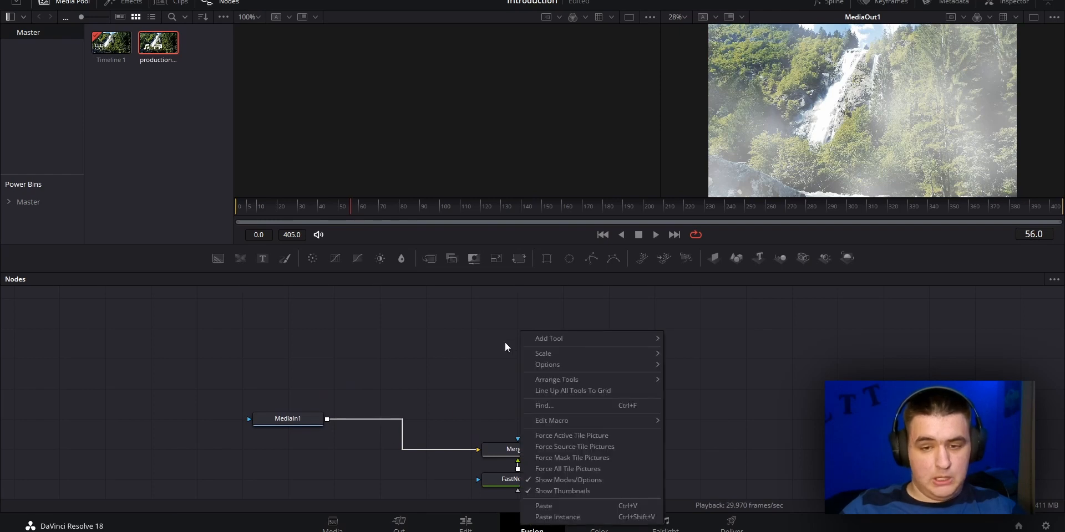
right_click(747, 332)
right_click(747, 331)
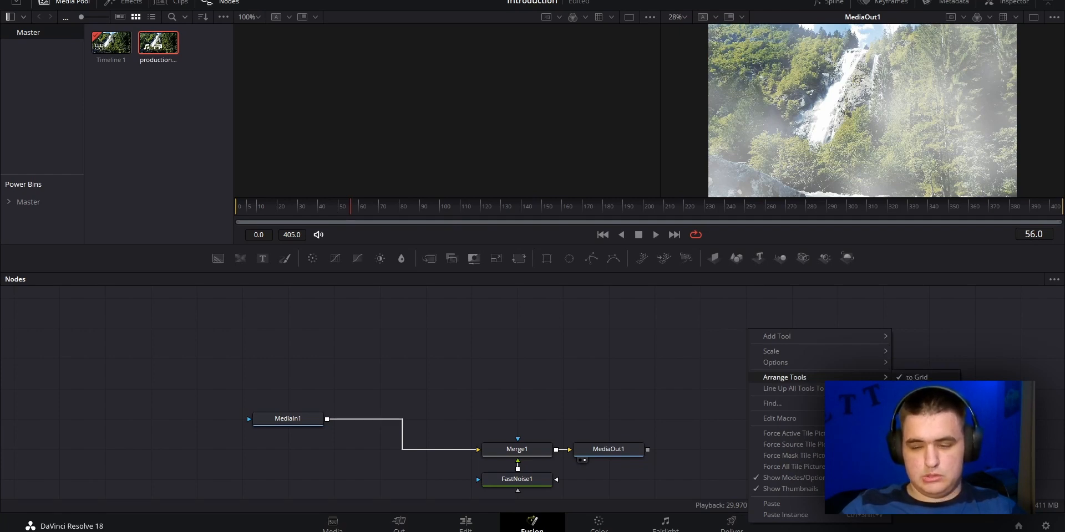
click(690, 381)
drag(295, 417, 294, 448)
right_click(506, 314)
mouse_move(560, 345)
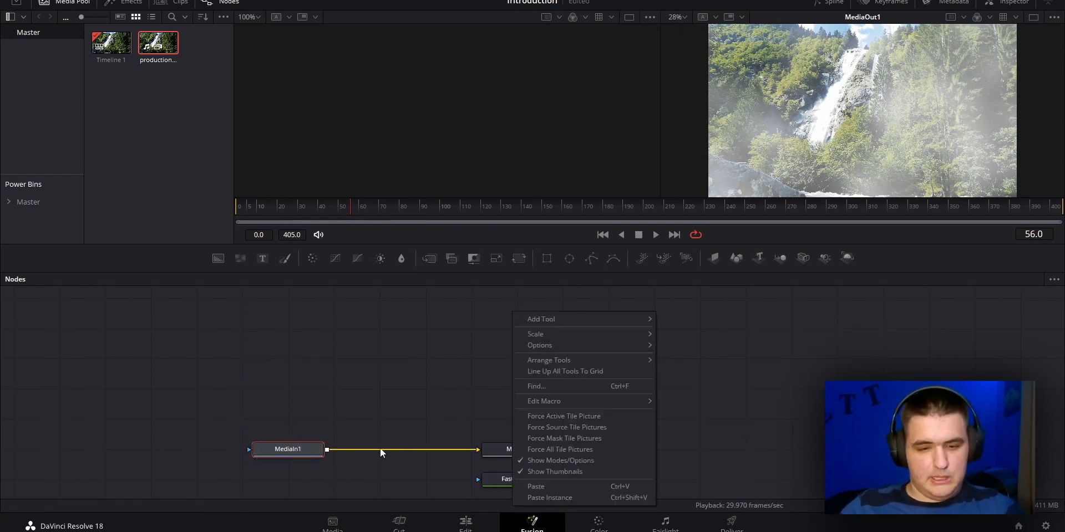
click(268, 405)
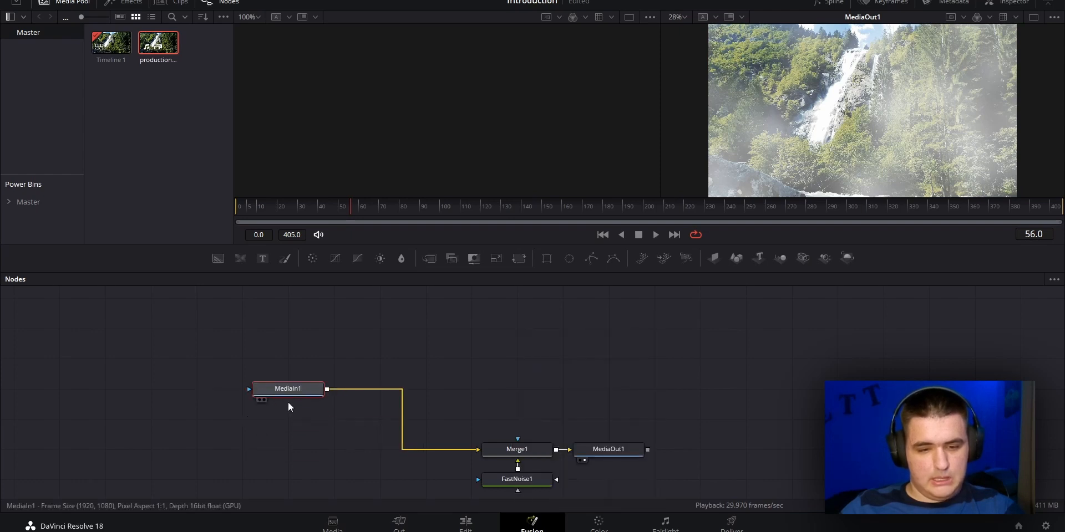
Choose Orthogonal Pipes for the node connections and move MediaIn1 above and farther away from the Merge node's row
right_click(534, 338)
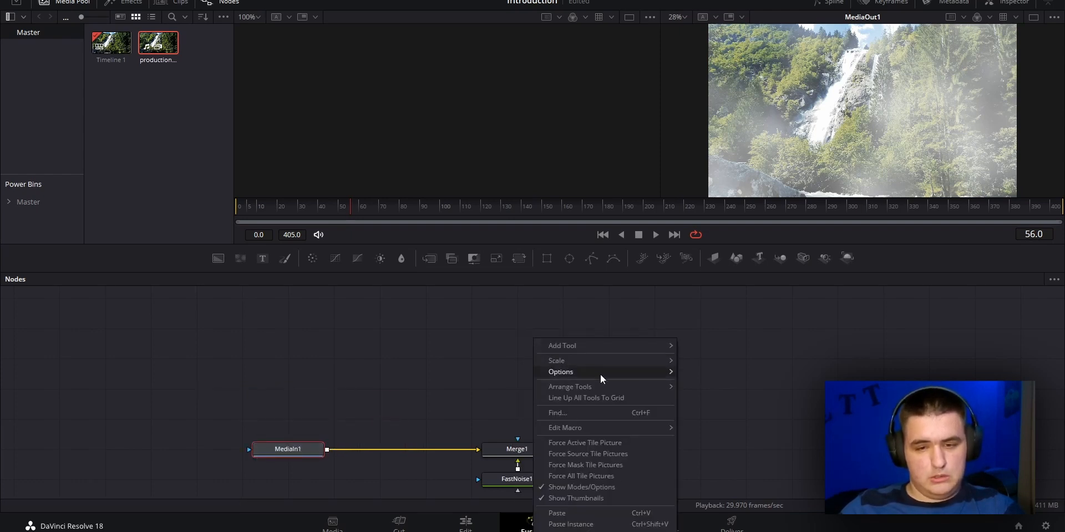
mouse_move(659, 373)
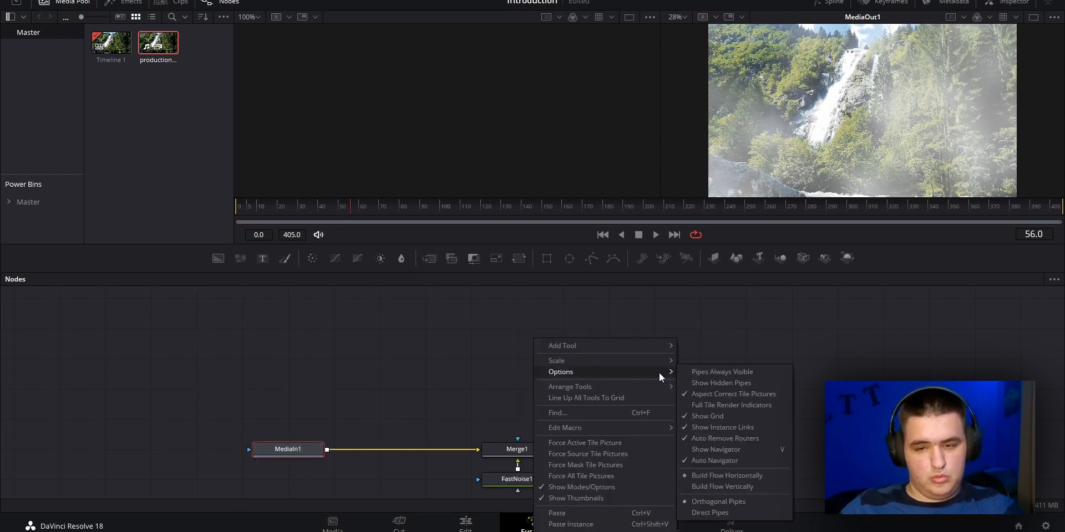
click(707, 504)
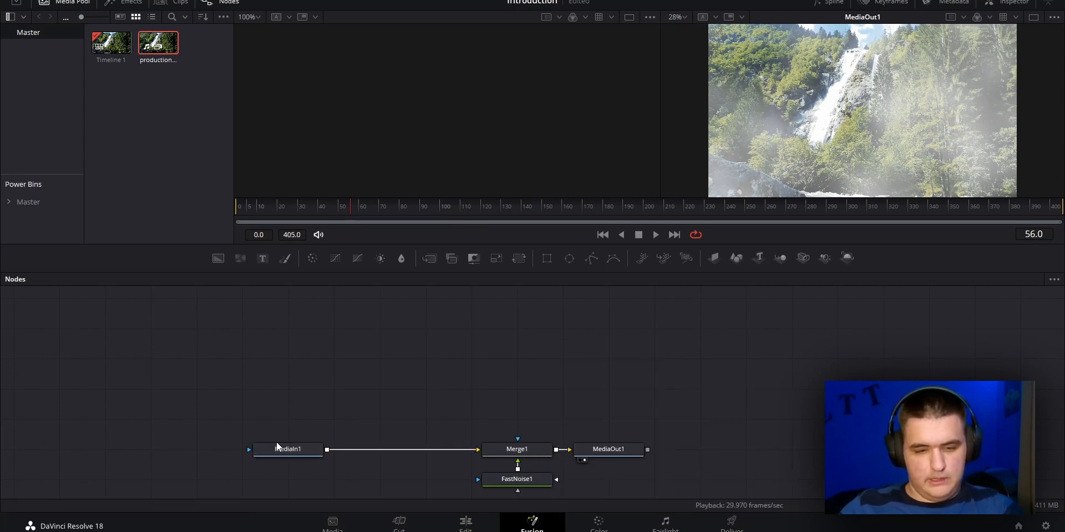
drag(288, 449, 214, 392)
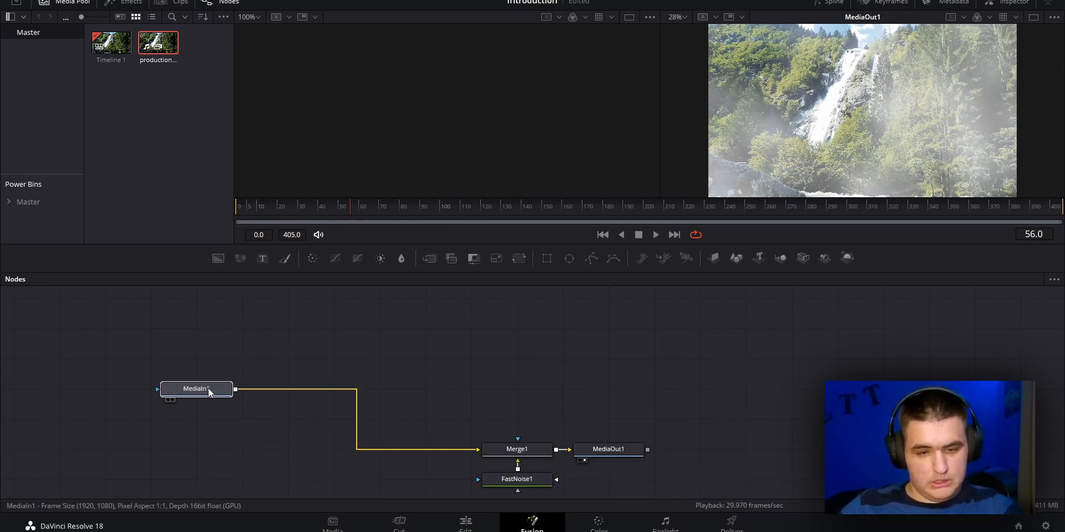
Set the node connections to Direct Pipes
right_click(530, 437)
mouse_move(523, 224)
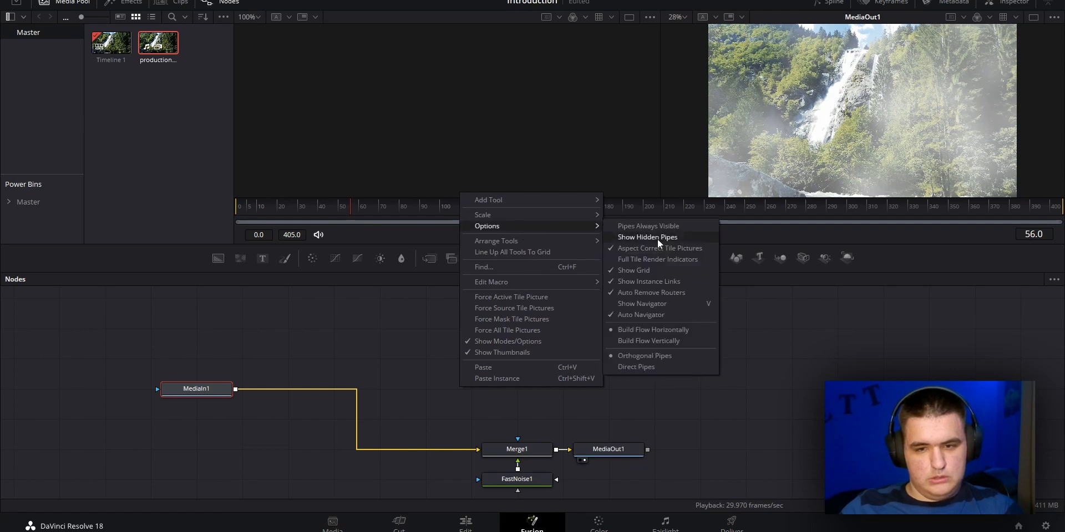
click(642, 365)
Move MediaIn1 slightly closer to the Merge node and return the node connections to Orthogonal Pipes
drag(202, 389, 247, 413)
right_click(326, 339)
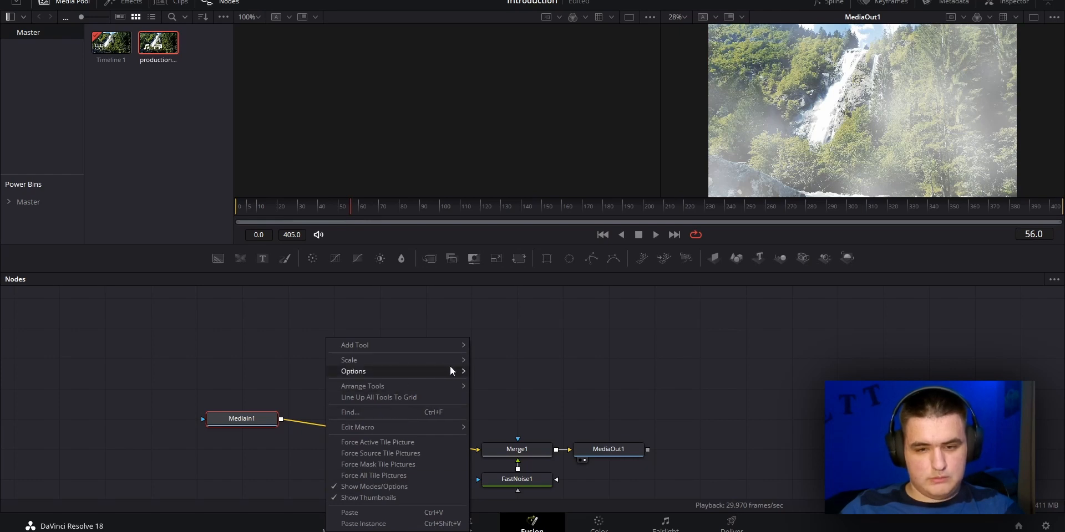
mouse_move(450, 370)
click(510, 502)
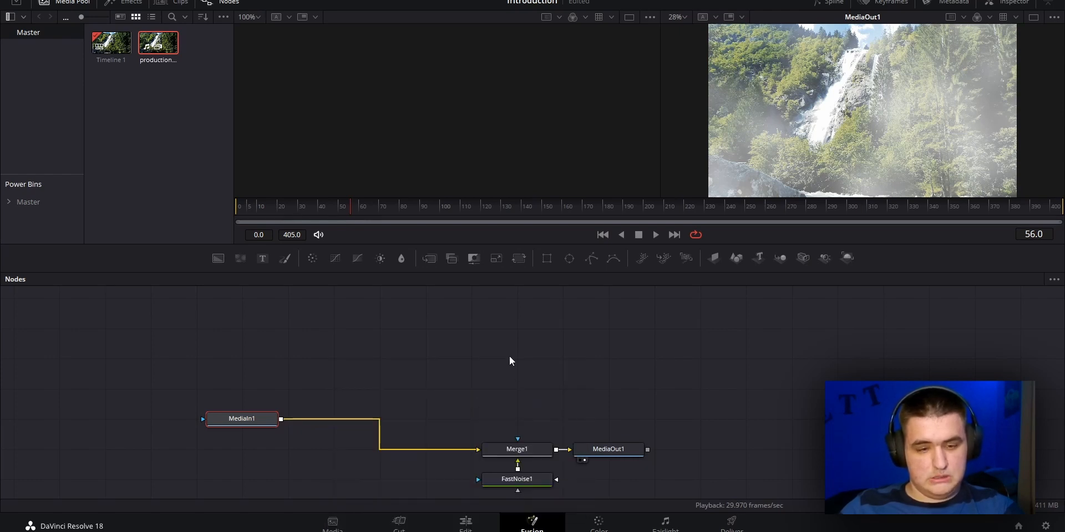
Align MediaIn1 and MediaOut1 in one row with the Merge node, leaving more space on both sides of it
drag(254, 422, 392, 452)
drag(578, 369, 623, 370)
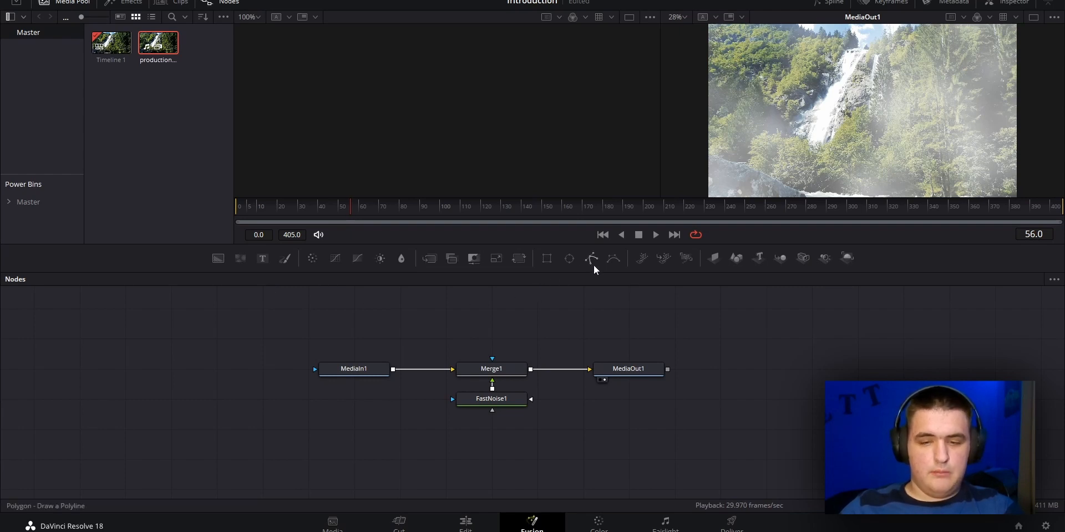
click(500, 402)
click(593, 414)
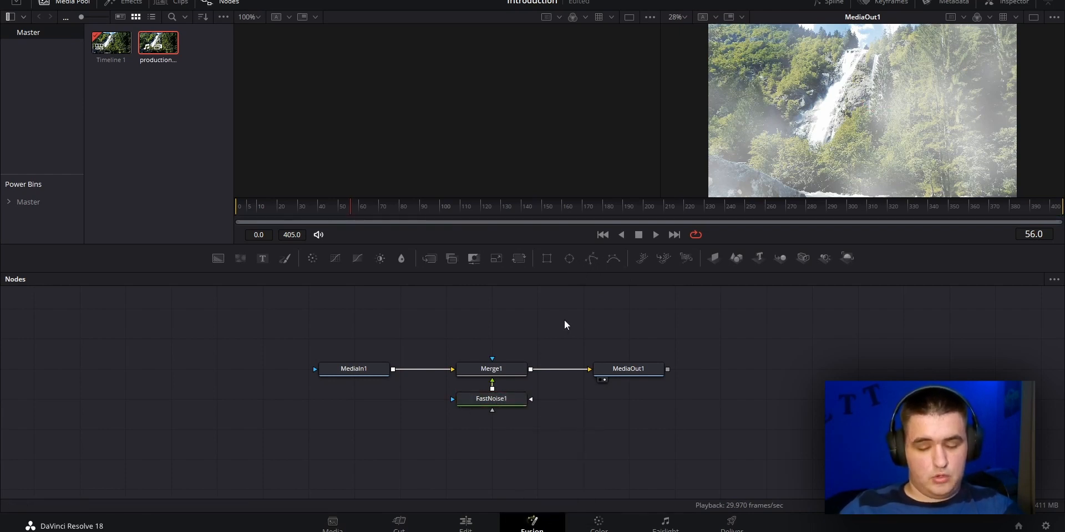
Add a Polygon mask node below FastNoise1 and connect it to that node's Effect Mask input
drag(590, 260, 455, 401)
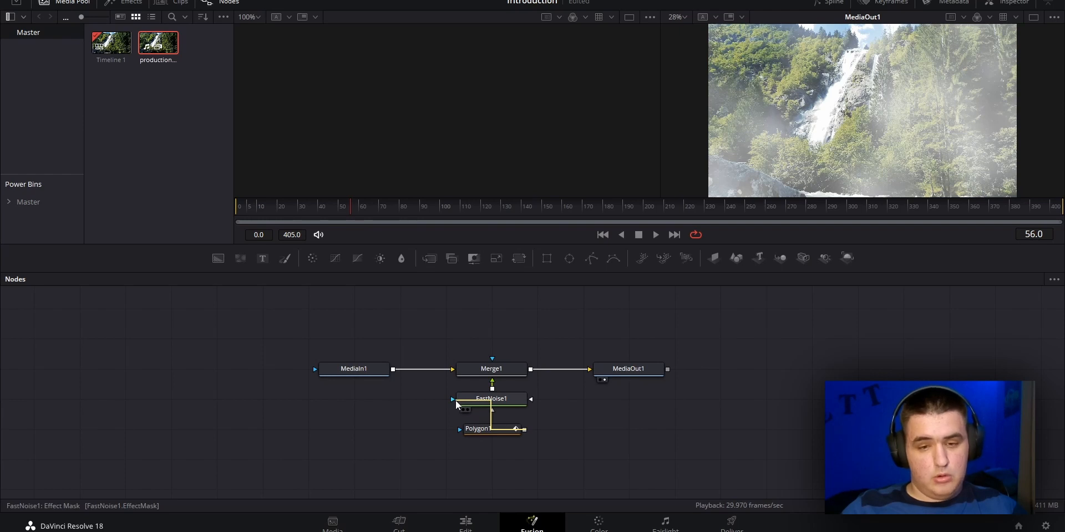
drag(456, 401, 469, 402)
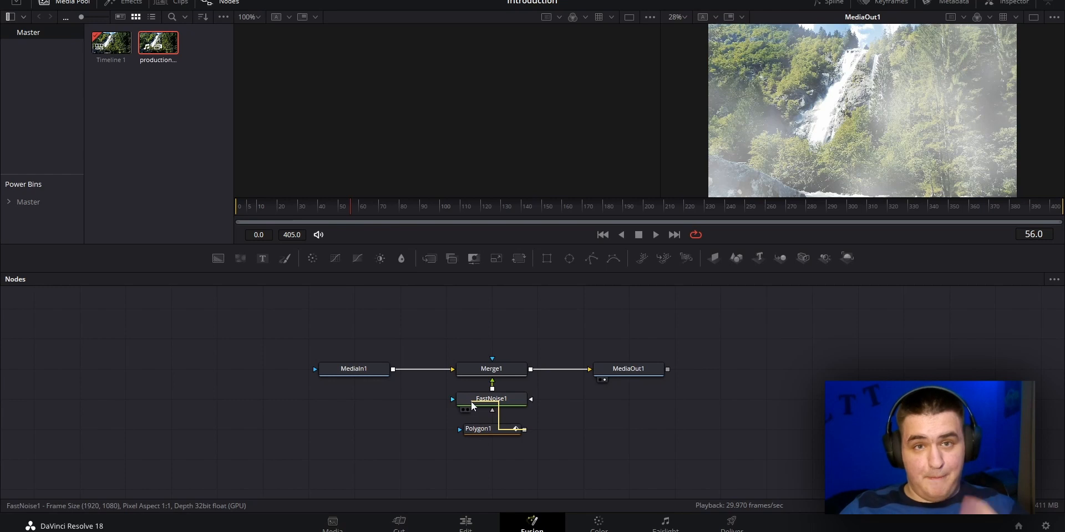
drag(479, 400, 467, 405)
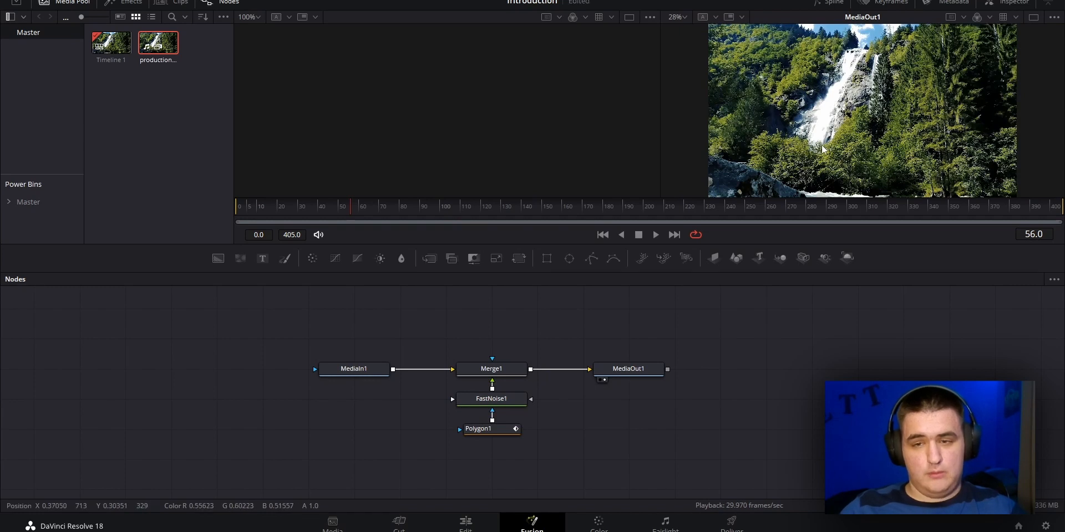
Draw a closed polygon mask across the lower edge of the waterfall image, extending beyond the frame
drag(820, 132, 791, 100)
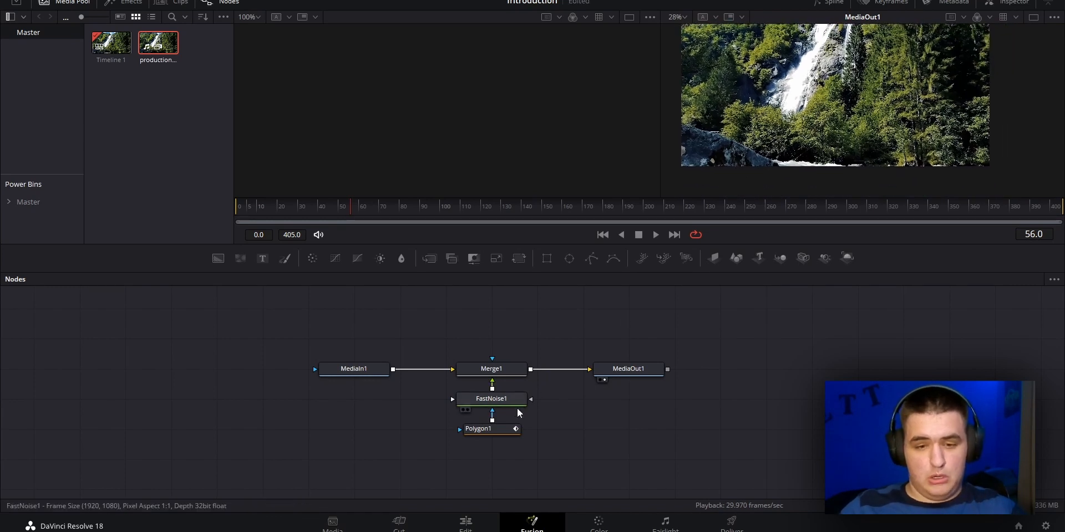
click(485, 430)
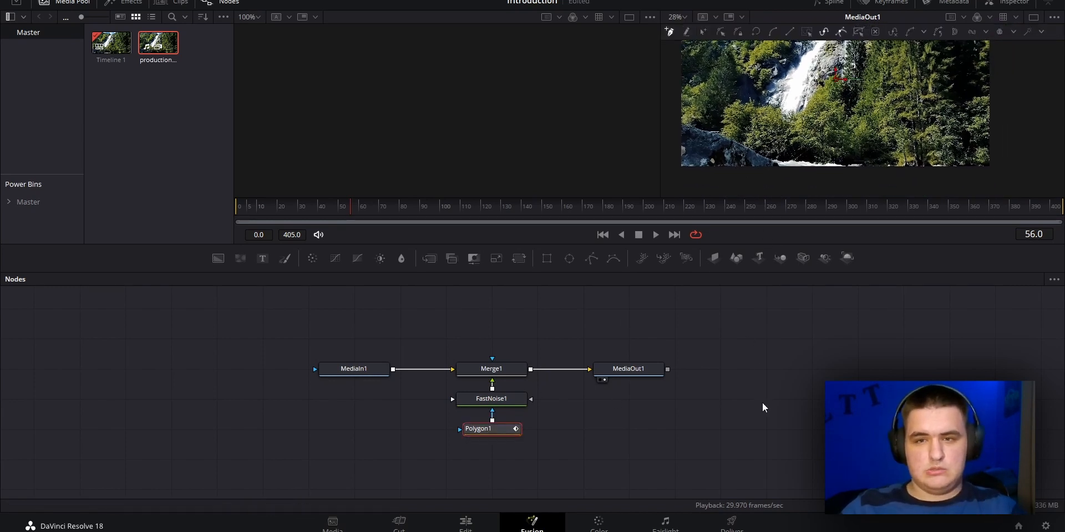
click(507, 457)
click(480, 432)
drag(795, 98, 806, 79)
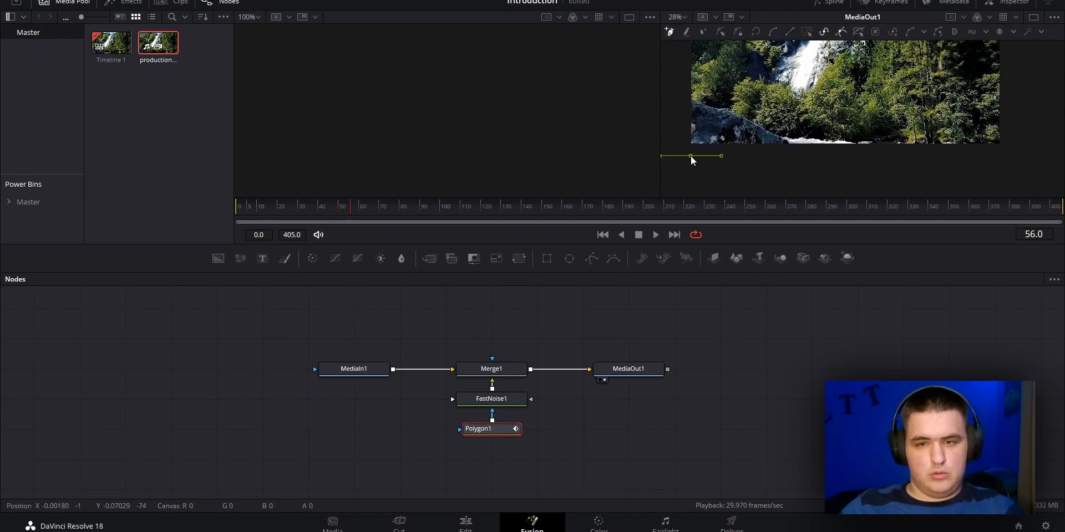
click(823, 185)
Play the masked noise briefly and return the playhead to frame 0
key(space)
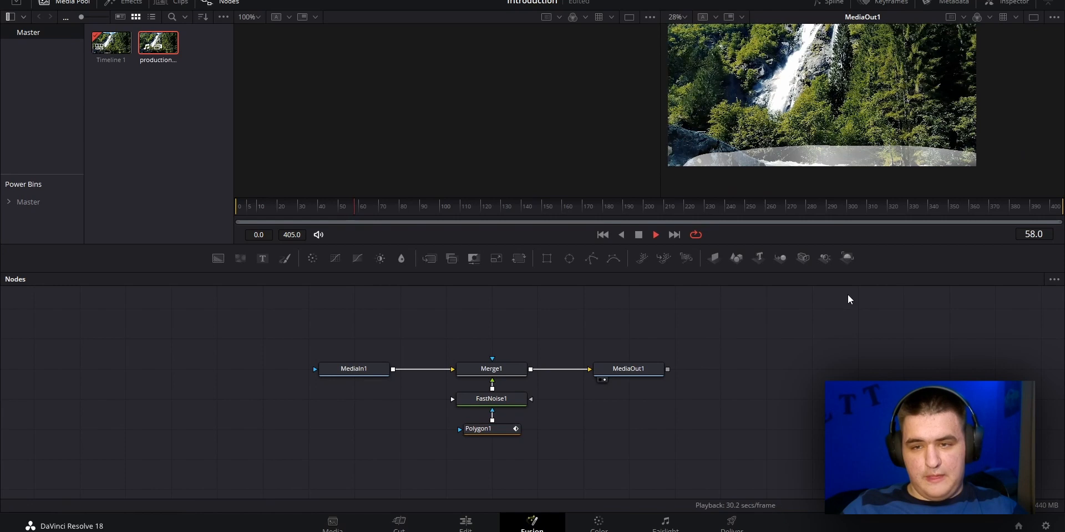
key(space)
drag(339, 207, 237, 211)
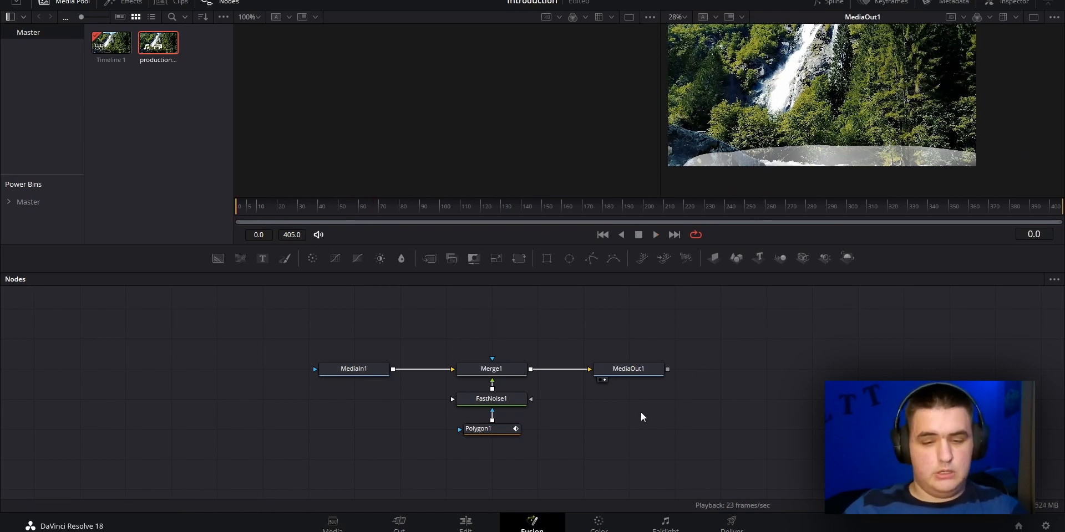
Set the polygon mask's Soft Edge to 0.2 and Border Width to -0.044, and play back the result
click(503, 434)
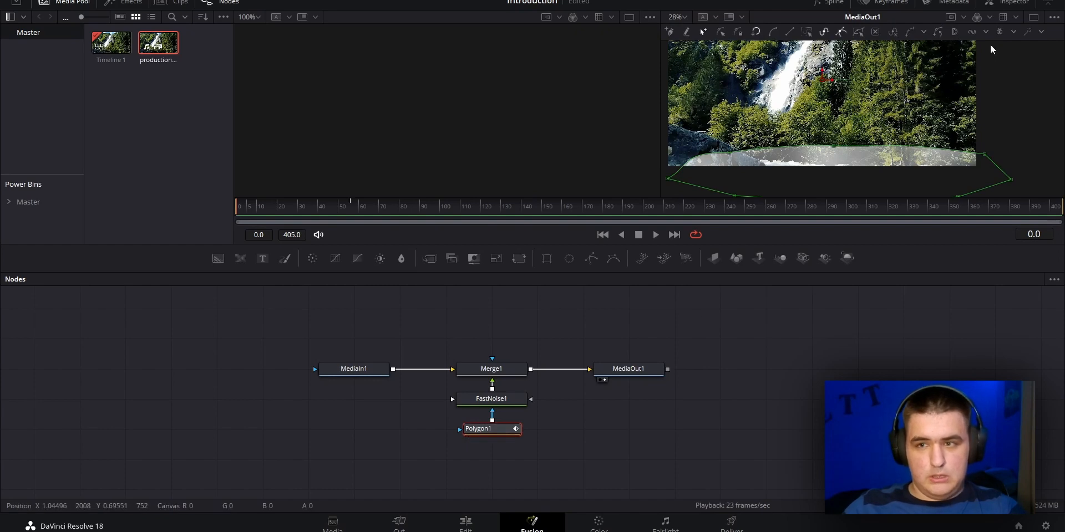
click(994, 10)
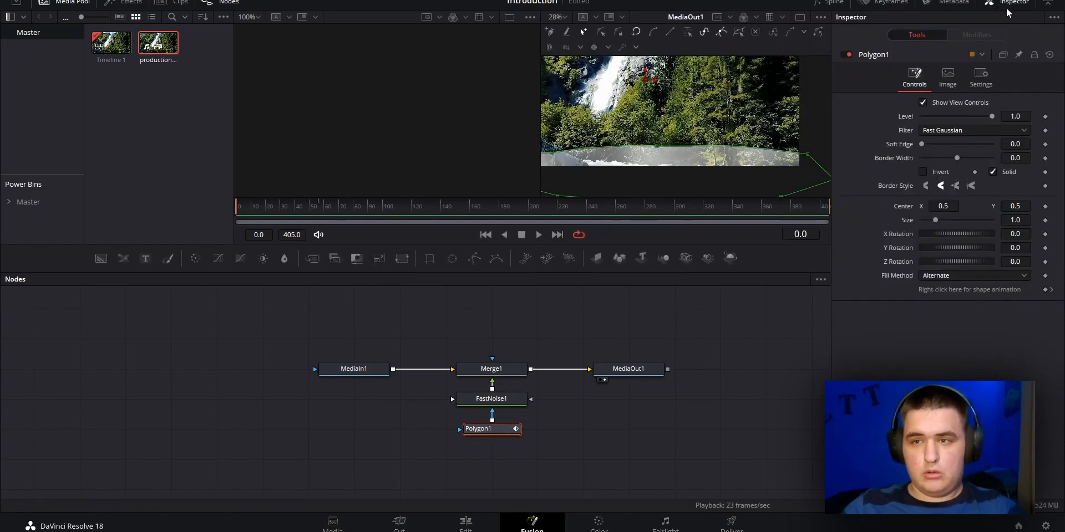
drag(922, 144, 948, 168)
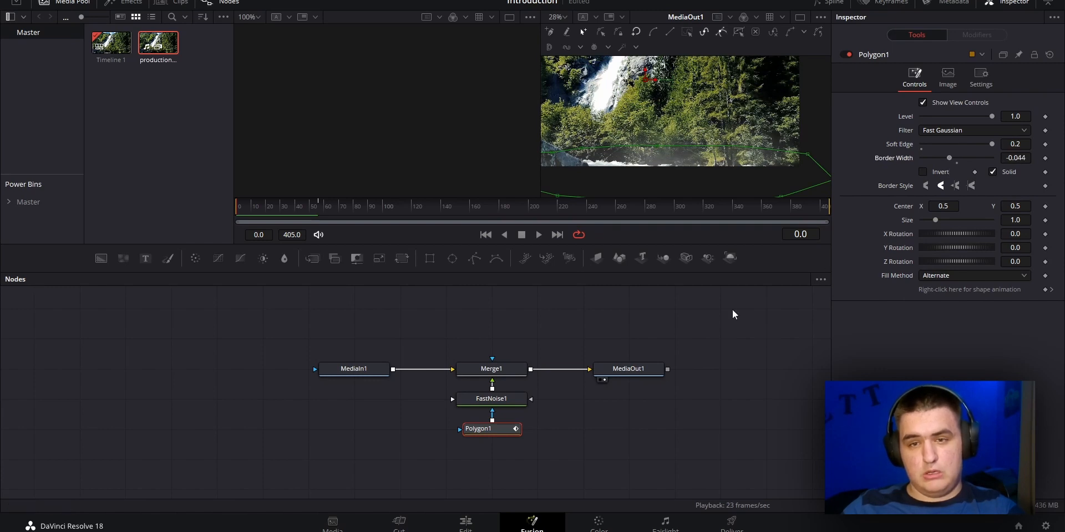
click(690, 363)
key(space)
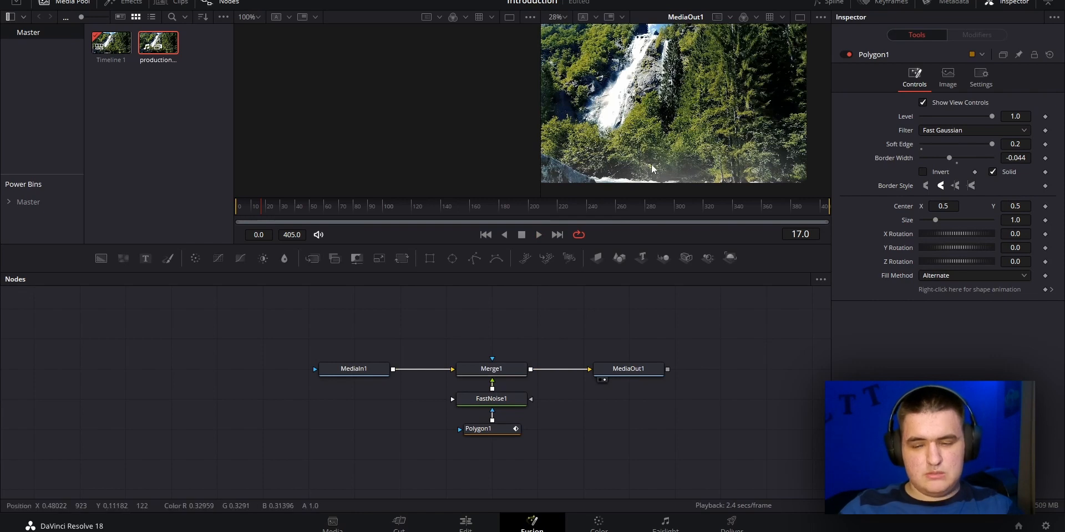
Set FastNoise1's Detail to 3.78, Contrast to 2.65, Brightness to 0.48 and Seethe Rate to 0.0224, and replay from the start
click(504, 407)
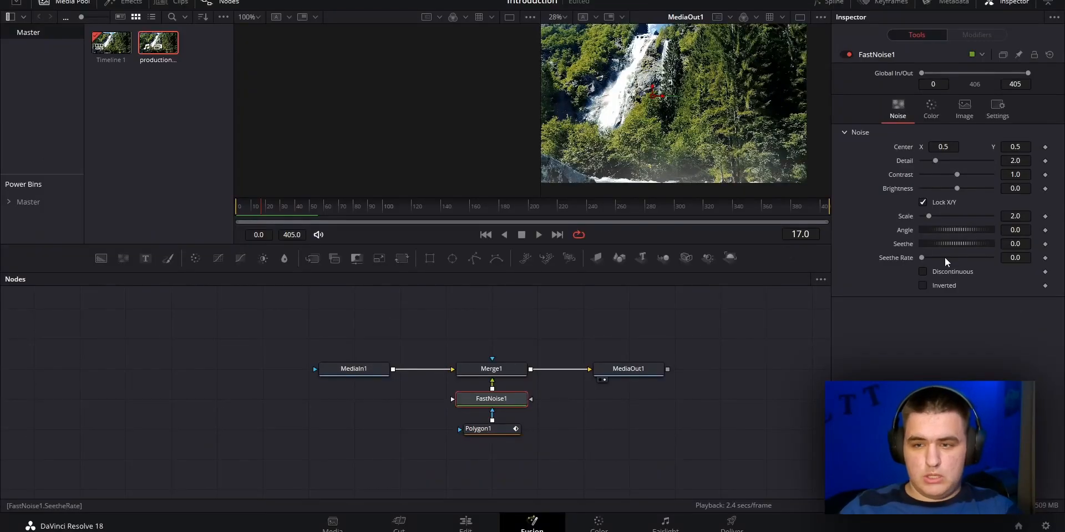
drag(921, 257, 930, 258)
drag(957, 188, 944, 162)
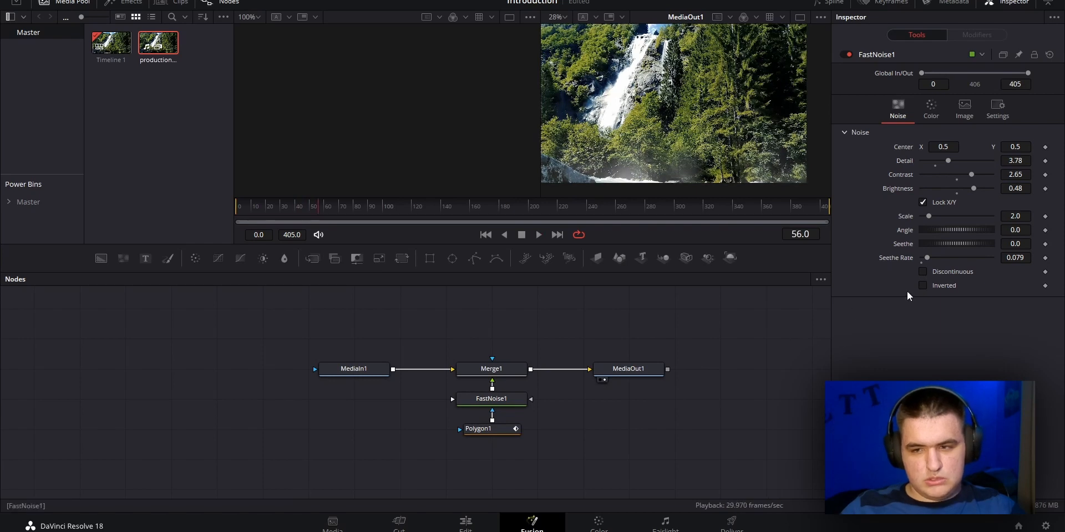
mouse_move(926, 258)
mouse_down()
mouse_move(908, 265)
mouse_move(921, 263)
mouse_up()
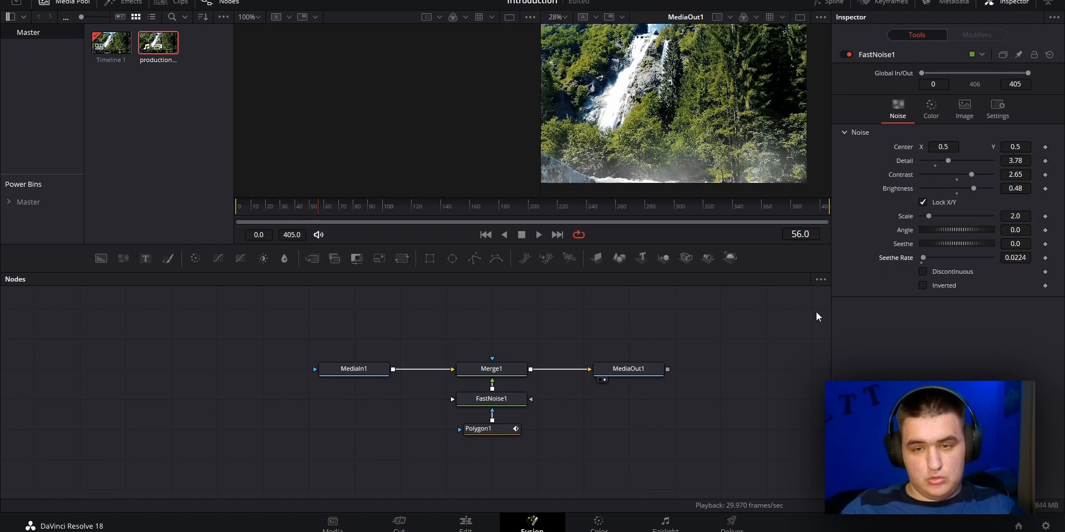
drag(320, 213, 156, 198)
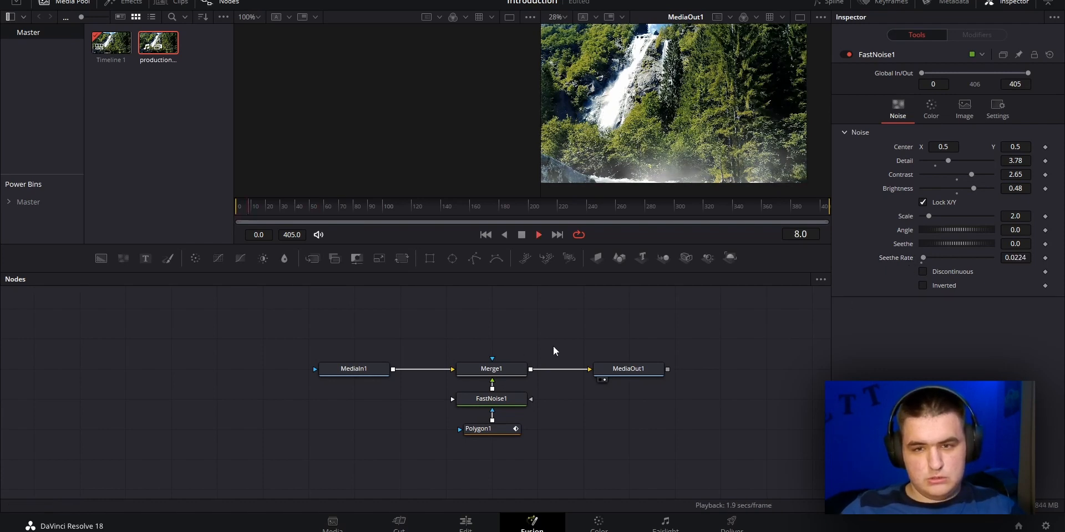
Set the polygon mask's Border Width to -0.084
click(483, 429)
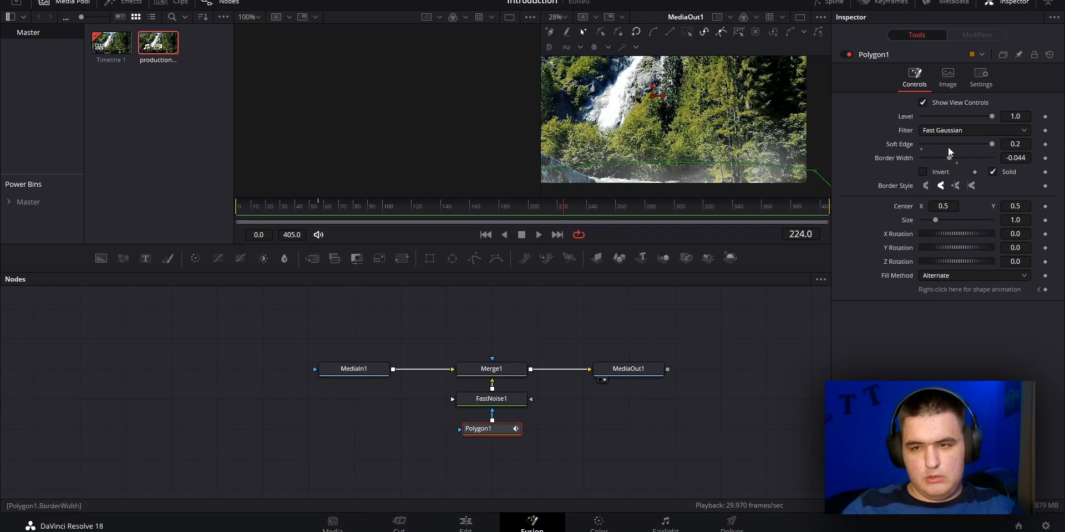
drag(950, 159, 942, 159)
click(682, 454)
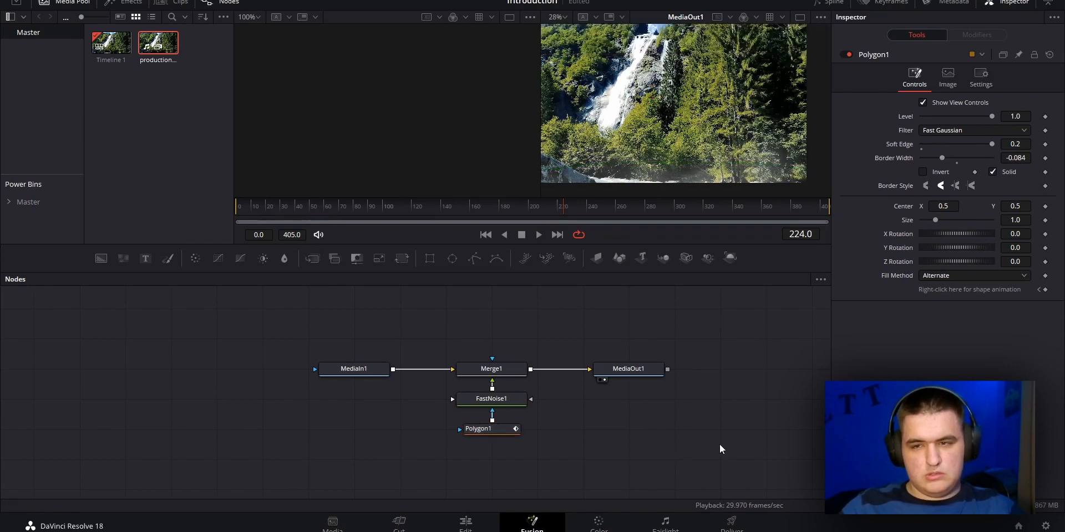
Switch to the Edit page and move the timeline playhead to 01:00:05:09
click(479, 525)
scroll(525, 132, up, 5)
scroll(526, 130, down, 5)
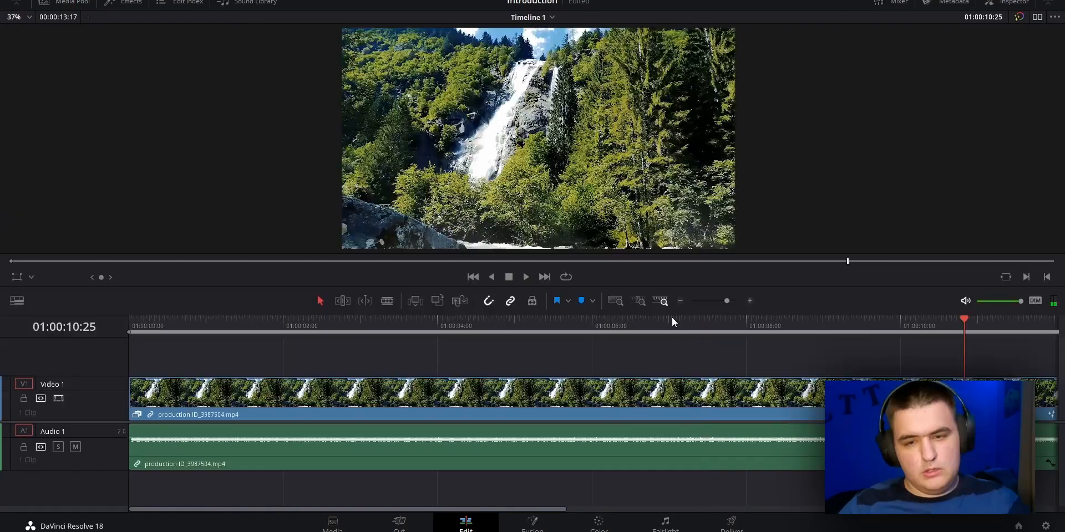
drag(668, 326, 537, 326)
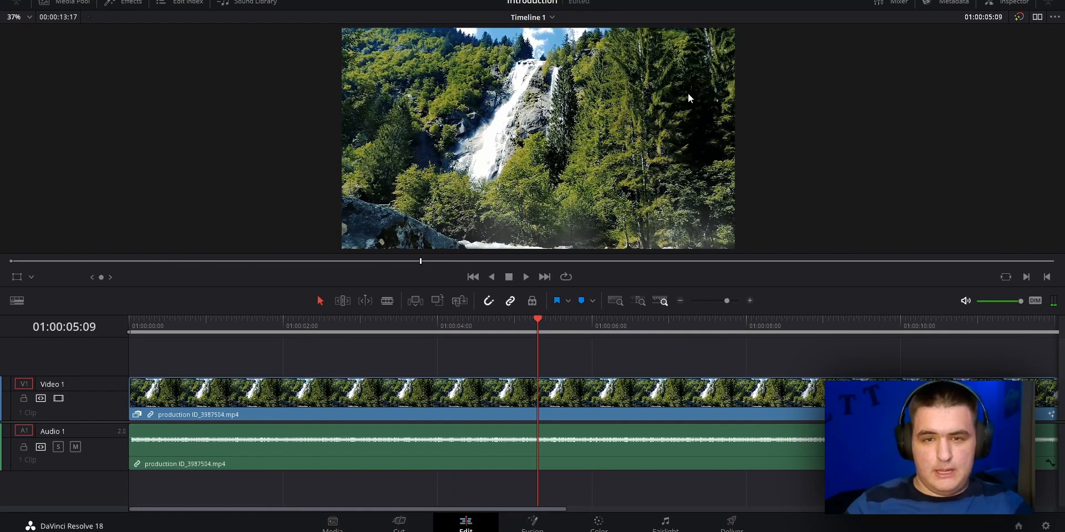
Toggle the bypass of color grades and Fusion effects on and off to compare the timeline image
click(1020, 17)
click(1023, 107)
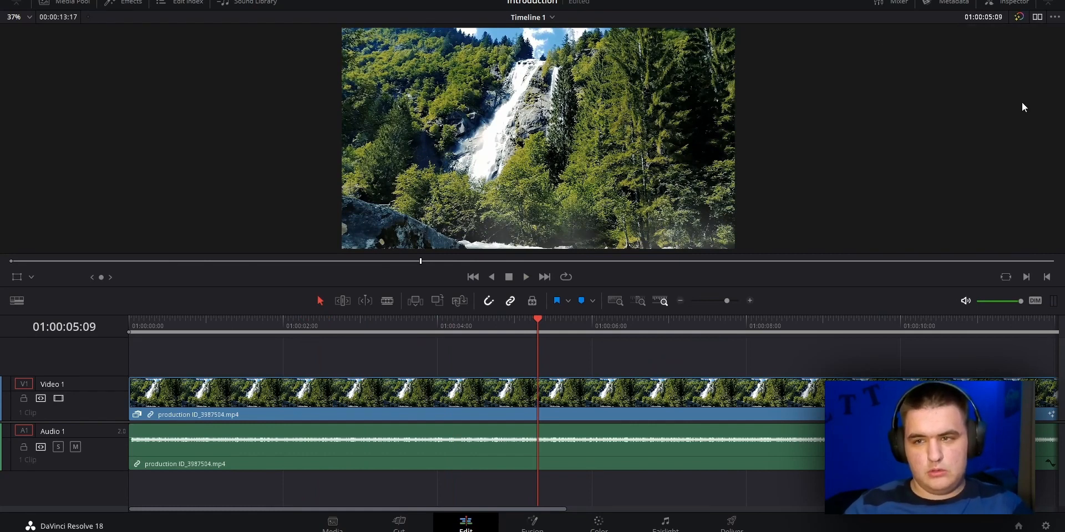
click(1020, 17)
click(1020, 17)
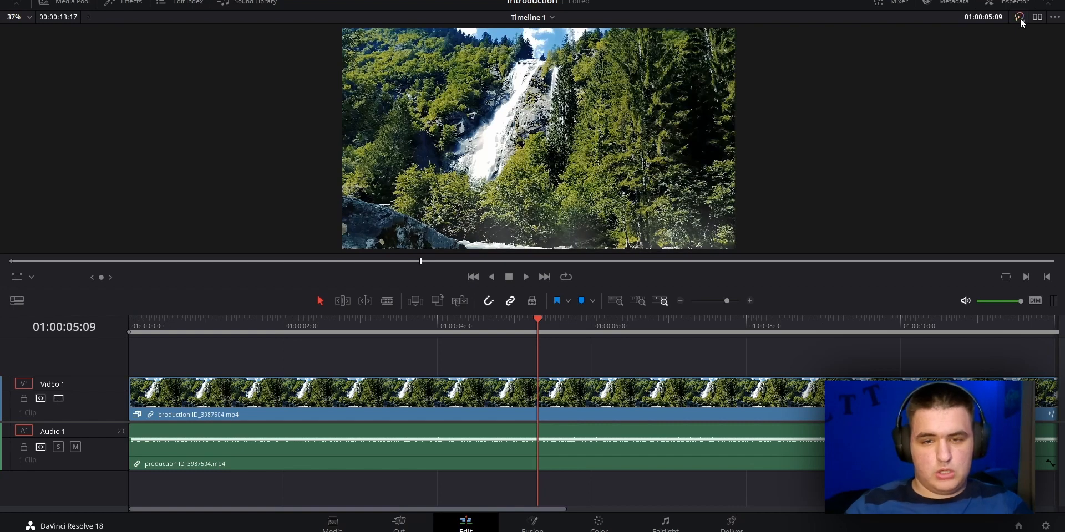
click(1019, 17)
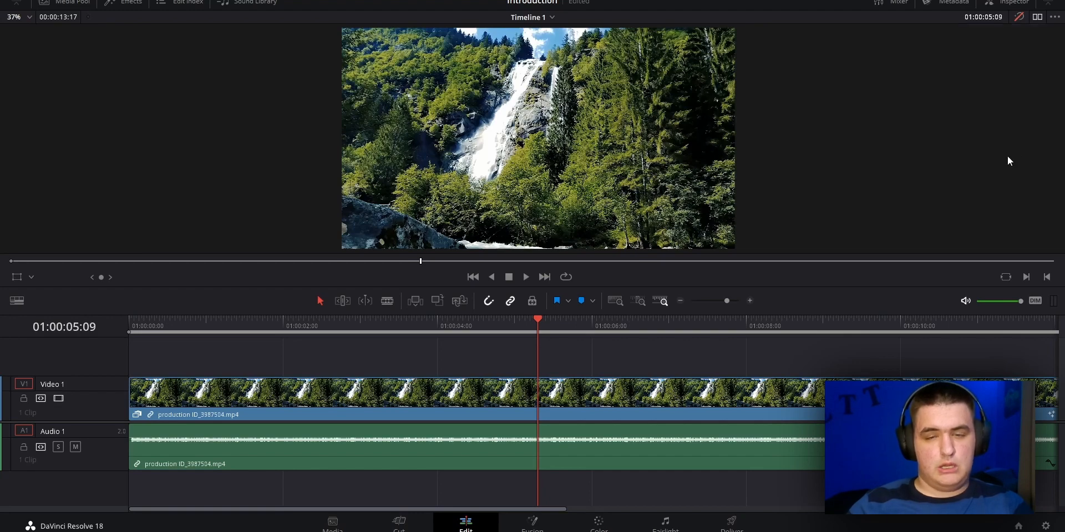
click(1019, 18)
Disable Color in the viewer's bypass options, keeping only Fusion enabled
right_click(1019, 17)
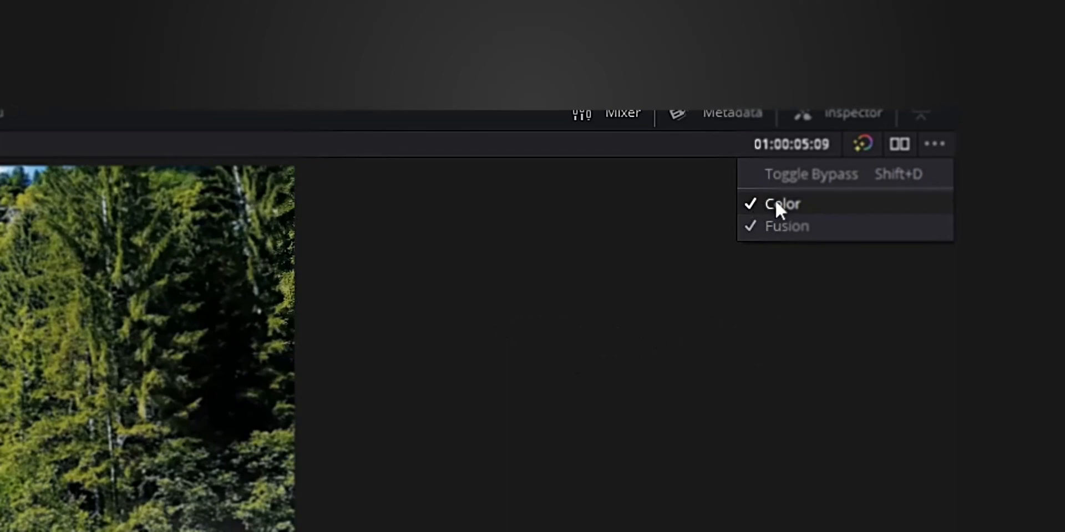
click(774, 201)
right_click(857, 147)
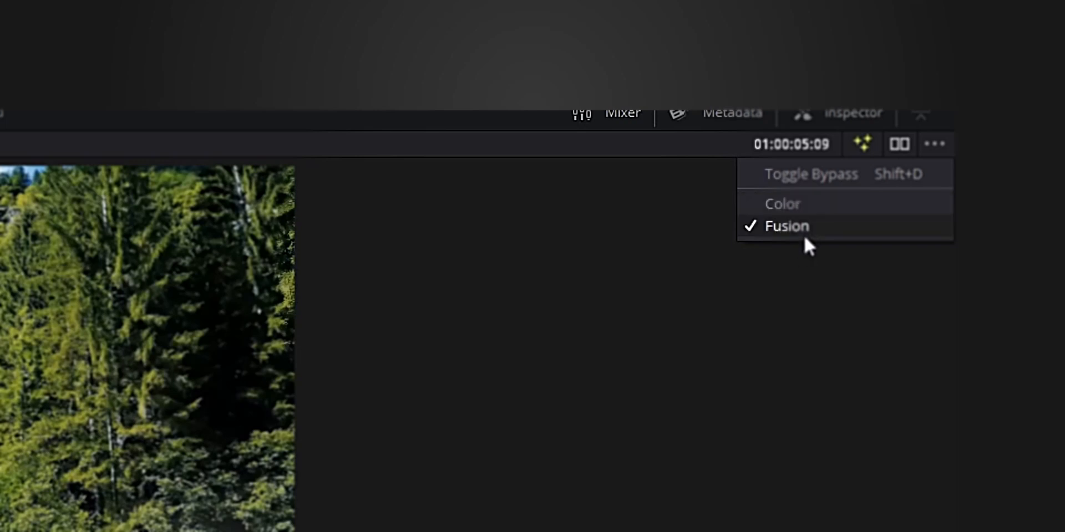
click(863, 385)
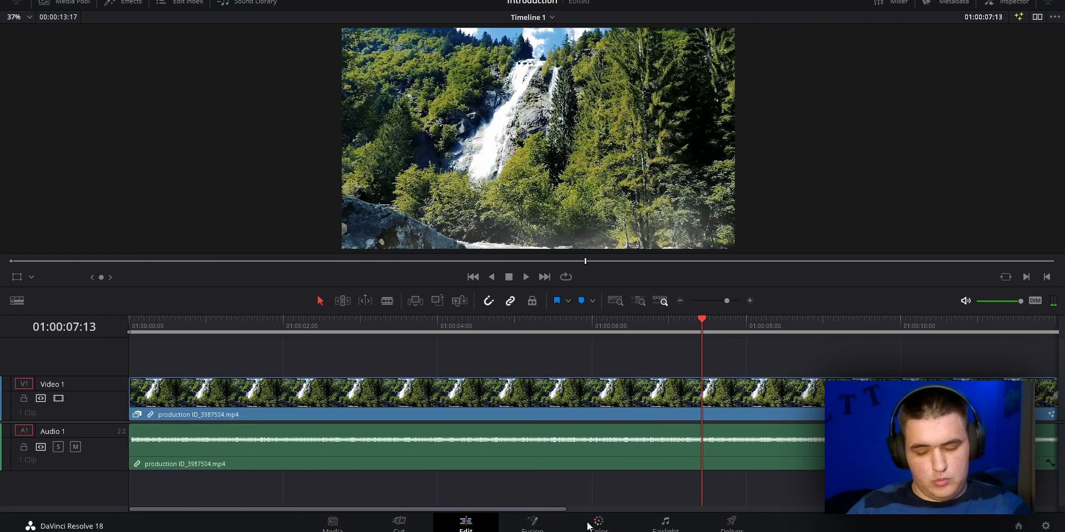
Switch to the Color page and hide the Media Pool to enlarge the viewer area
click(610, 523)
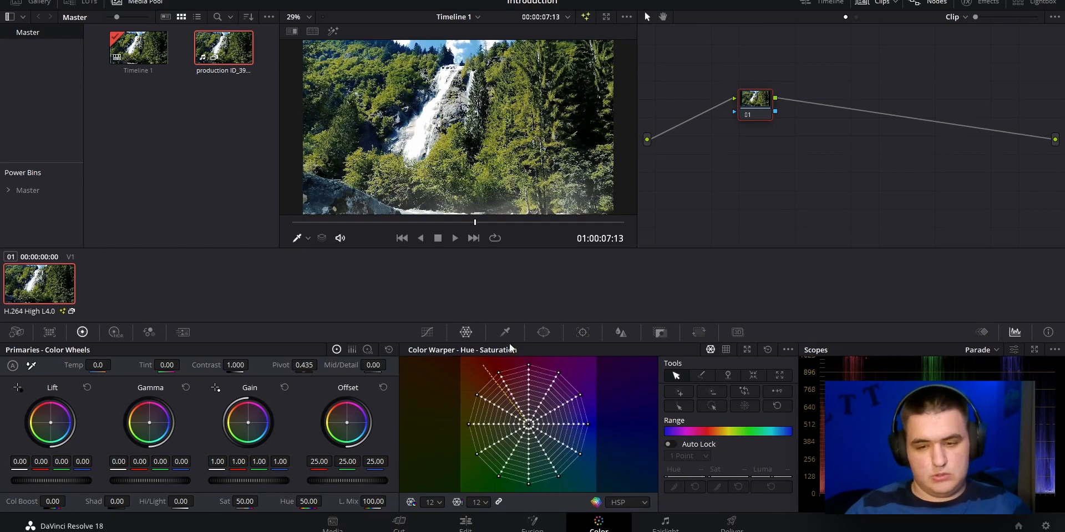
scroll(448, 136, up, 2)
scroll(446, 137, down, 4)
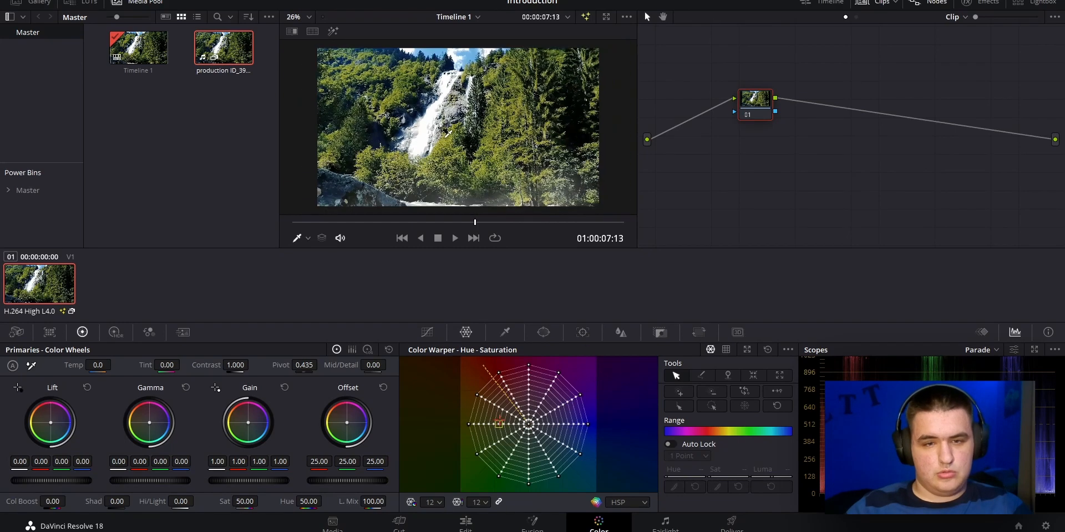
scroll(448, 136, up, 2)
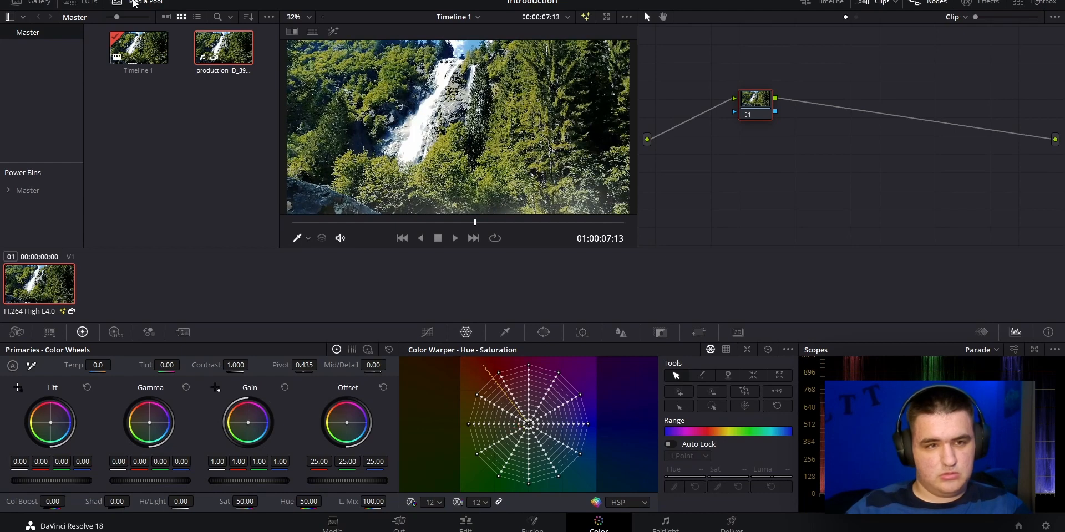
click(117, 2)
Move node 01 closer to the source input, then add a second node and insert it into the connection after node 01
drag(764, 111, 709, 144)
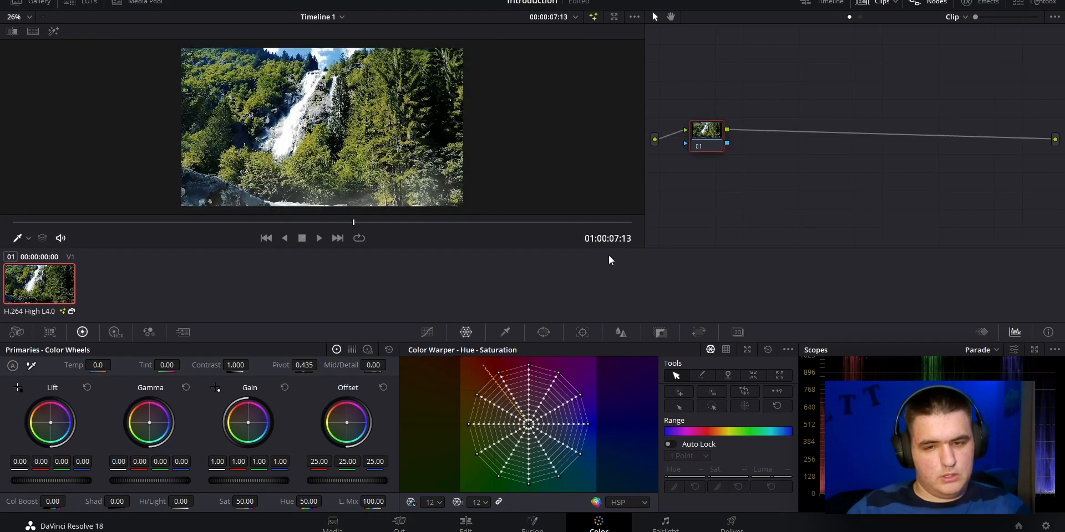
drag(715, 135, 722, 139)
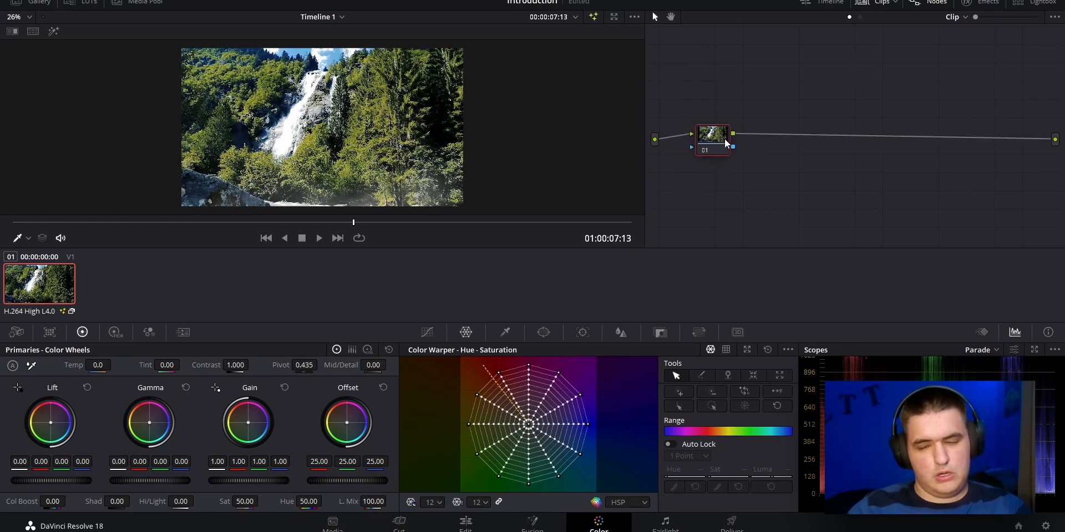
right_click(793, 155)
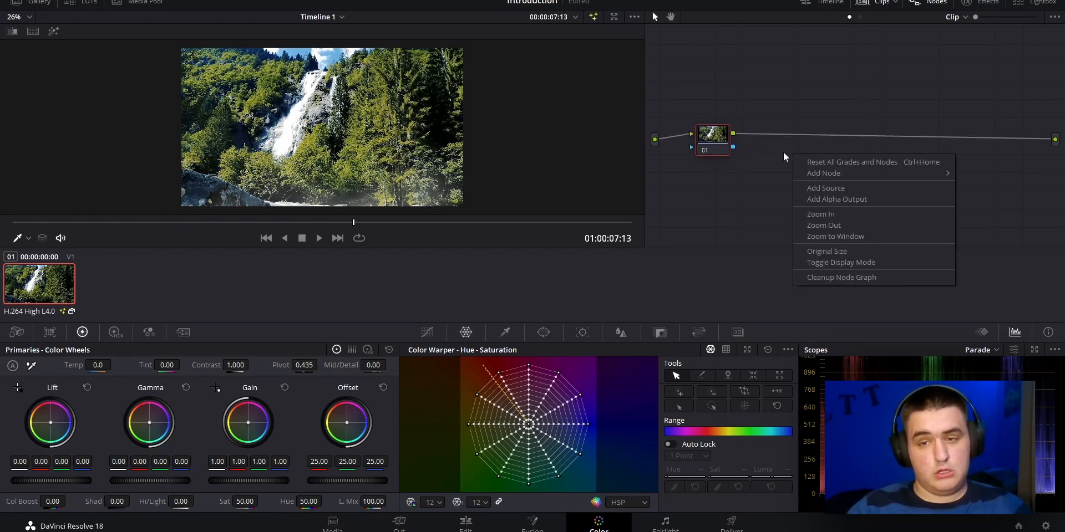
mouse_move(883, 174)
click(968, 177)
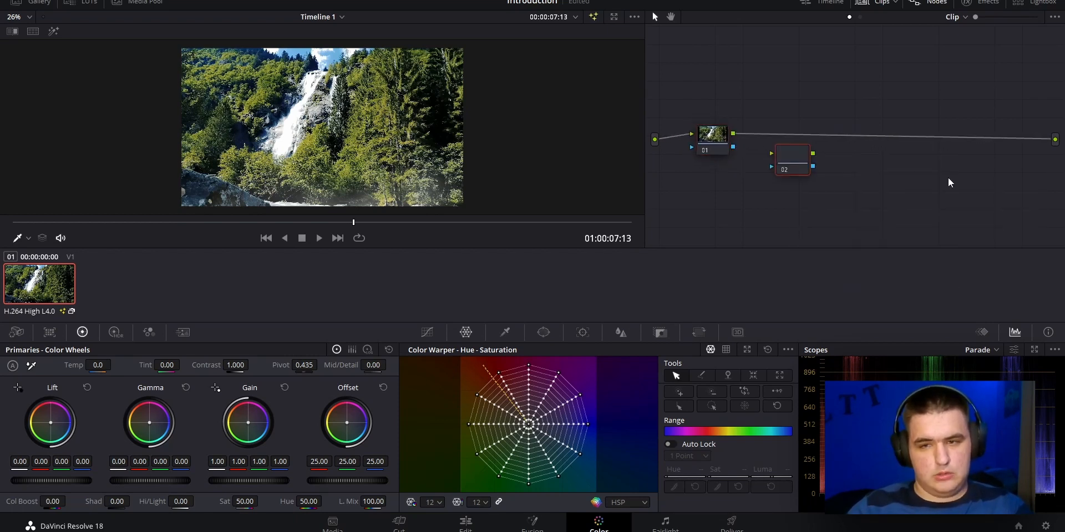
drag(795, 162, 788, 140)
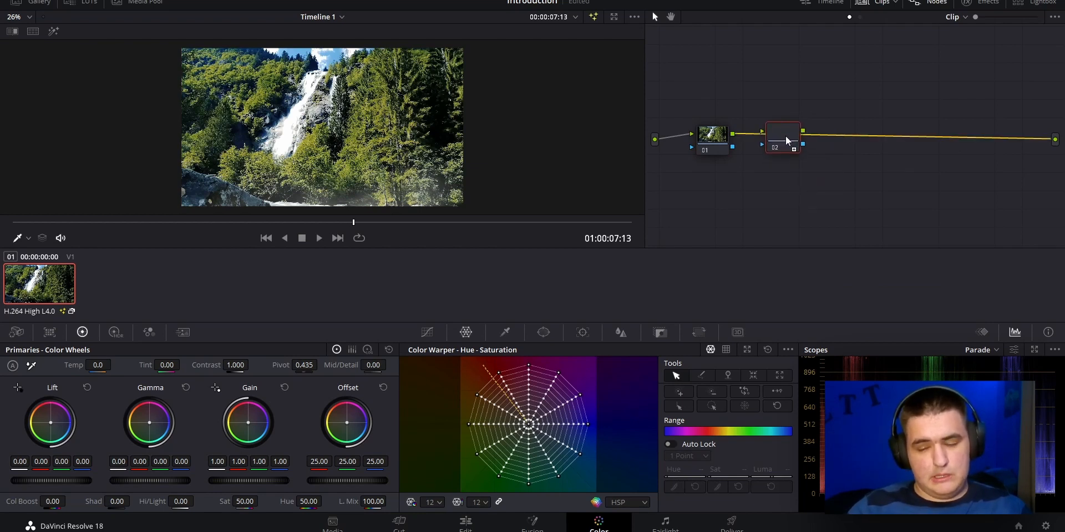
Spread the two serial nodes apart, placing node 02 near the output, and select node 01
drag(787, 140, 815, 141)
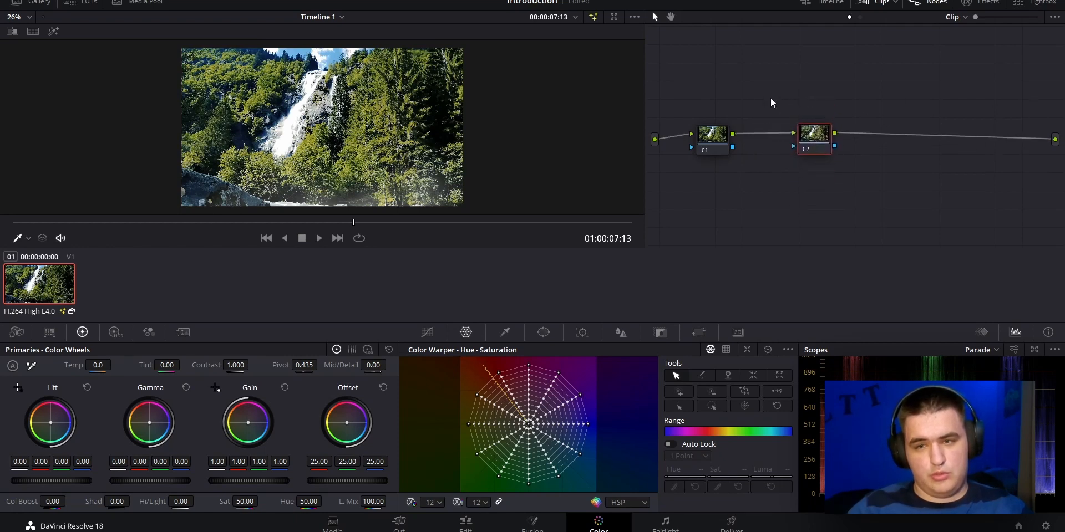
drag(719, 135, 726, 134)
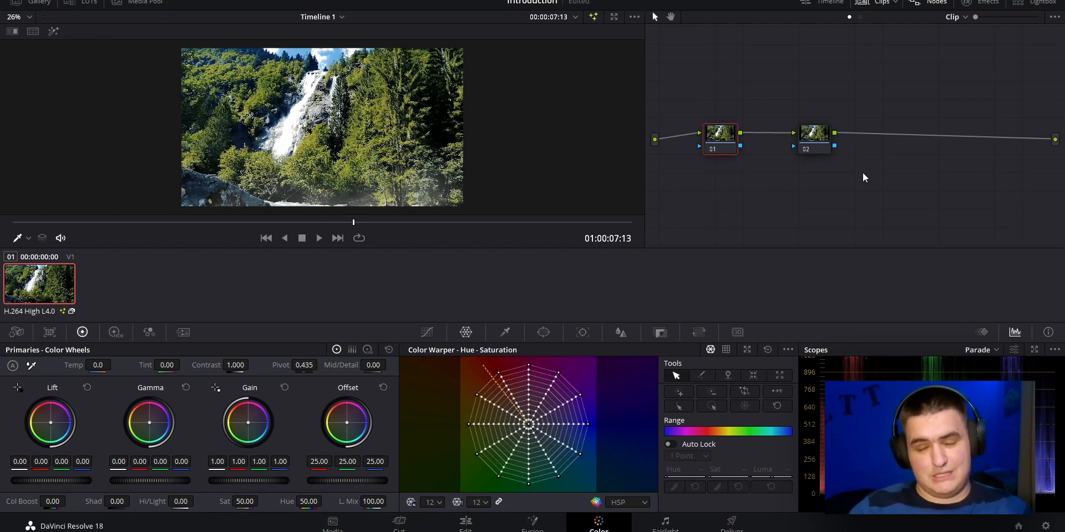
drag(813, 149, 903, 149)
drag(724, 139, 757, 139)
drag(902, 137, 903, 135)
click(744, 143)
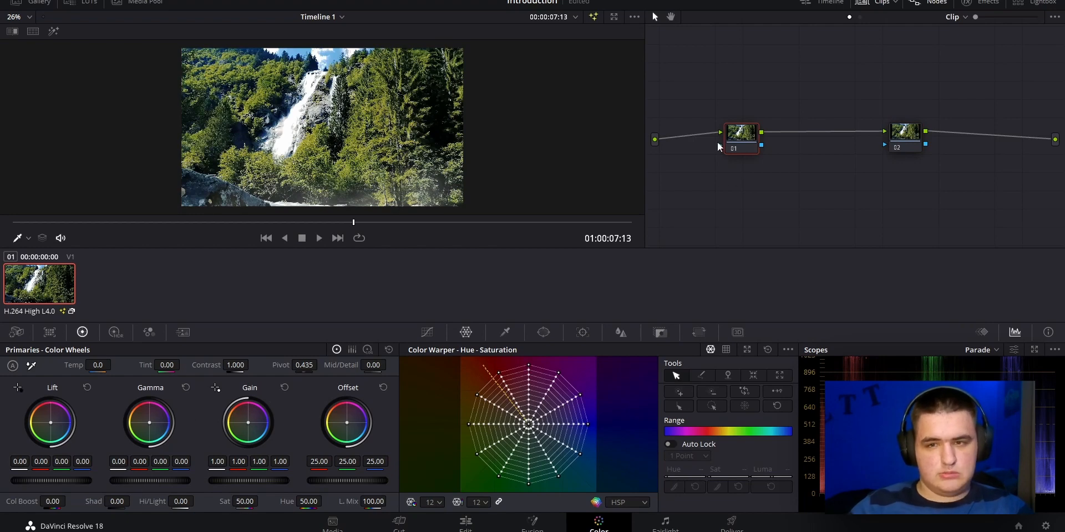
Raise node 01's master Lift to 0.03, checking the shadows on the Parade scope
scroll(499, 207, up, 2)
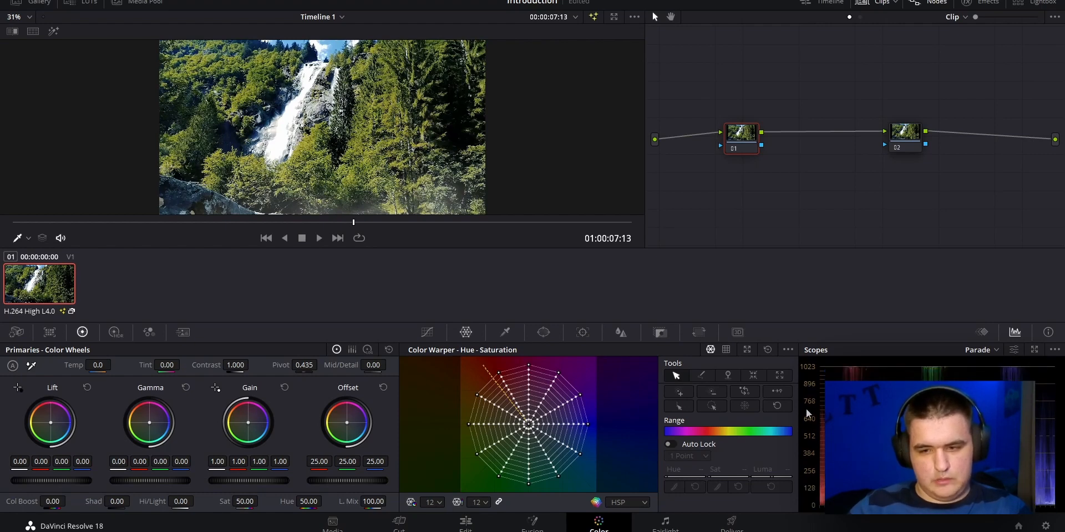
scroll(930, 431, down, 1)
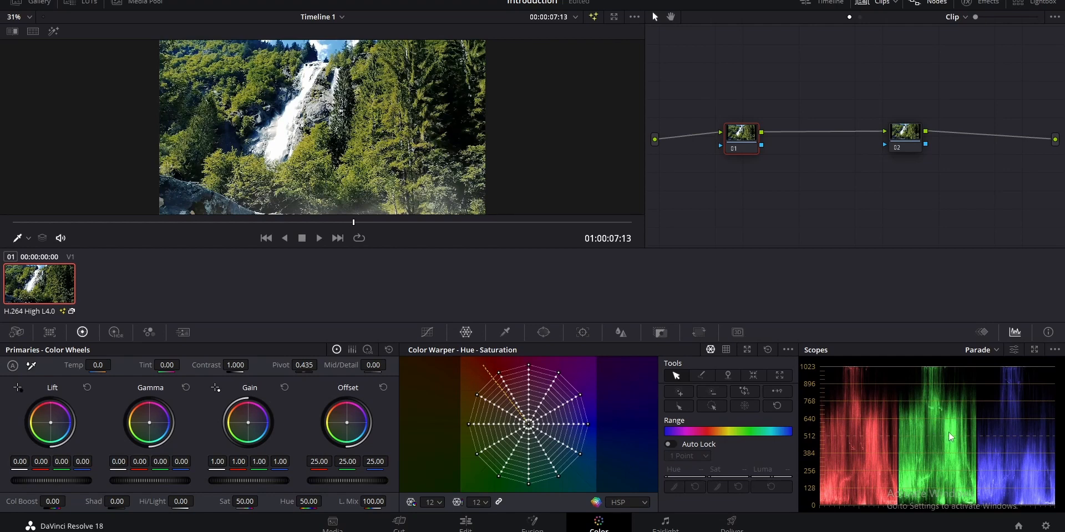
drag(393, 114, 393, 127)
drag(955, 437, 955, 448)
scroll(955, 448, down, 1)
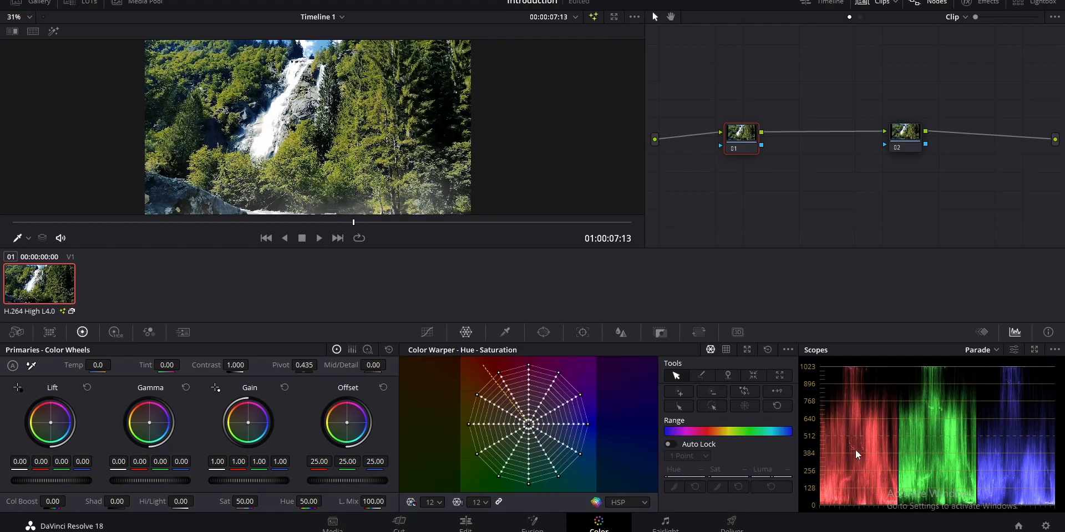
drag(942, 454, 937, 456)
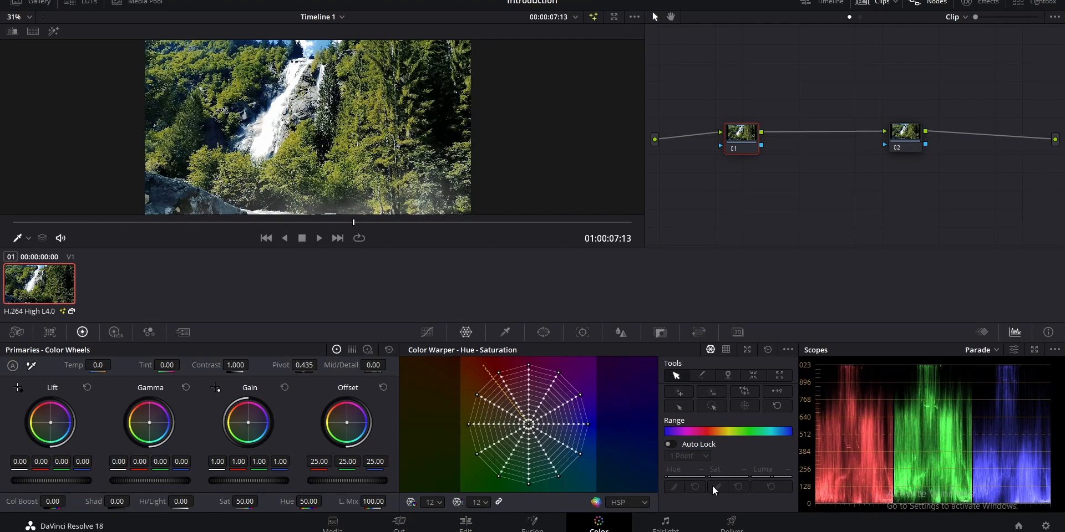
drag(49, 481, 59, 480)
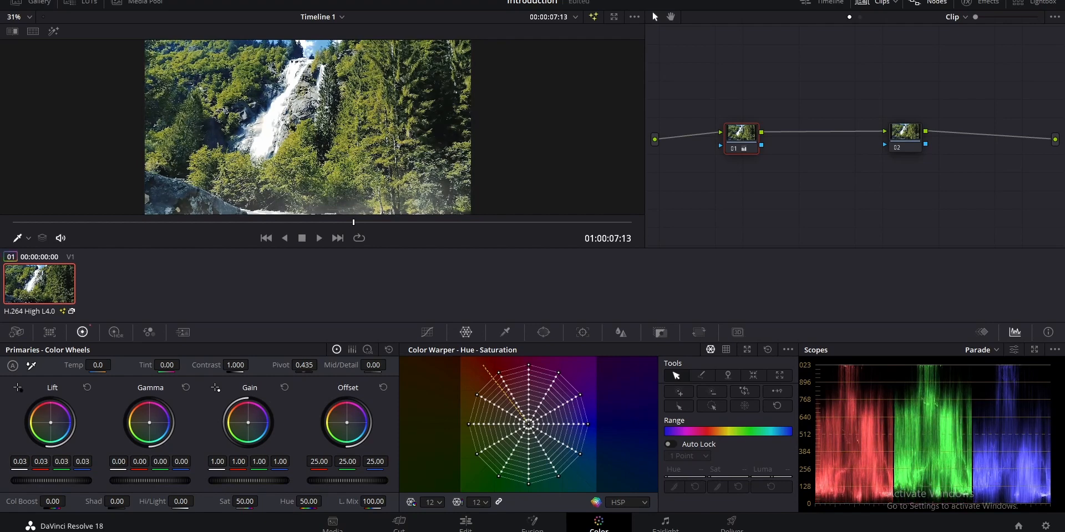
drag(60, 481, 56, 481)
Try a master Offset of 27.10 and a master Gain of 0.94 on node 01
mouse_move(268, 480)
mouse_down()
mouse_move(257, 480)
mouse_move(268, 480)
mouse_up()
drag(930, 433, 926, 446)
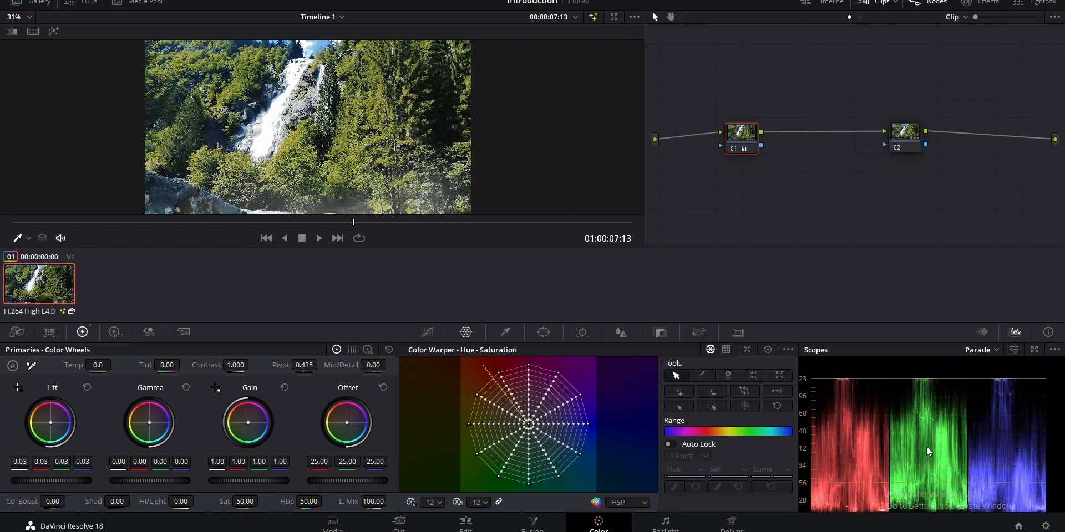
mouse_move(269, 480)
mouse_down()
mouse_move(377, 480)
mouse_move(277, 480)
mouse_up()
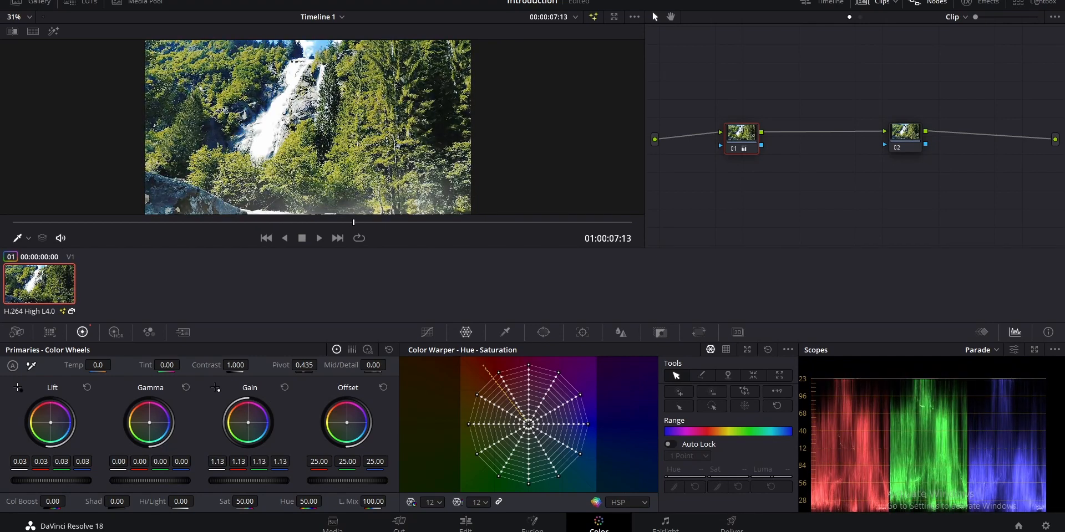
drag(277, 480, 273, 480)
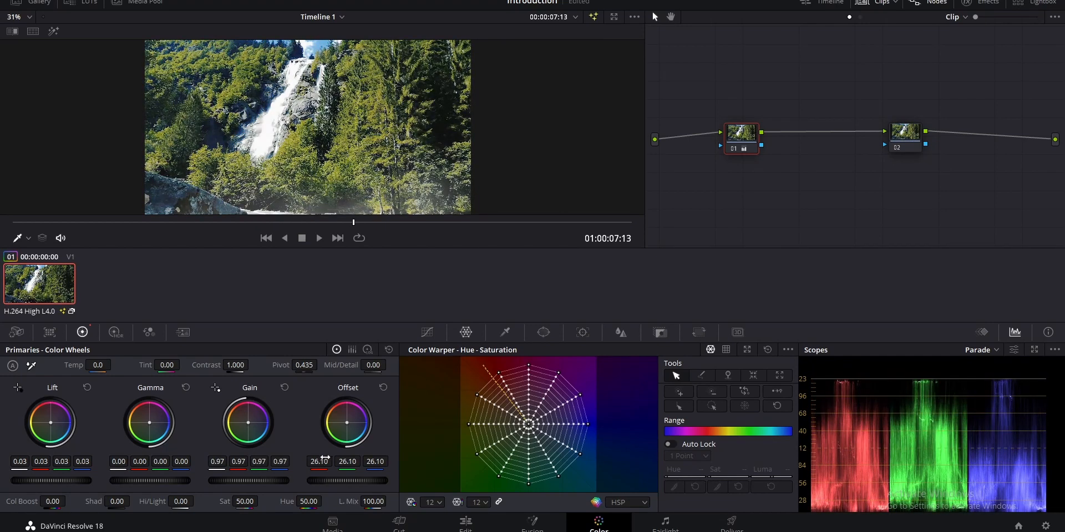
mouse_move(898, 460)
mouse_down()
mouse_move(898, 436)
mouse_move(899, 450)
mouse_up()
drag(351, 480, 373, 480)
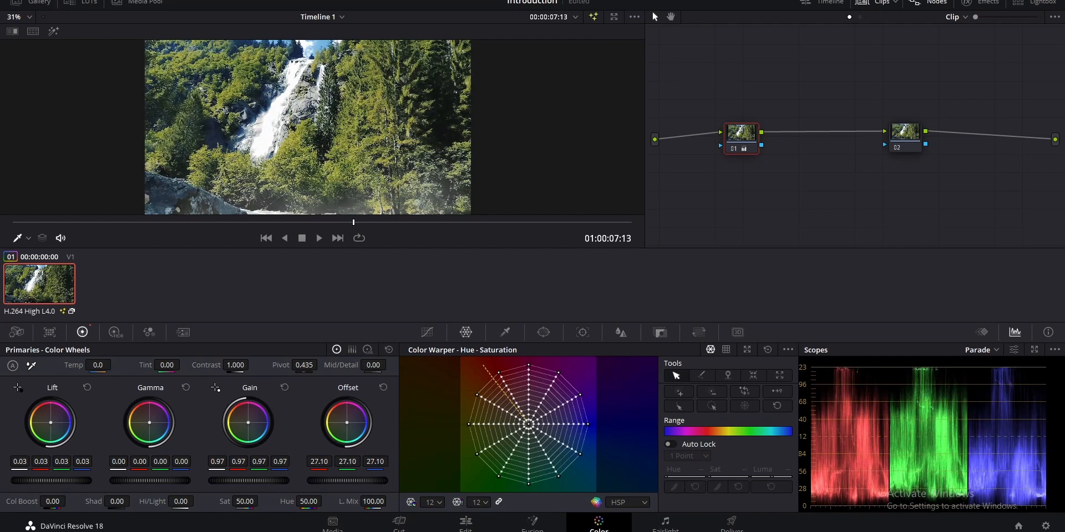
drag(247, 481, 241, 480)
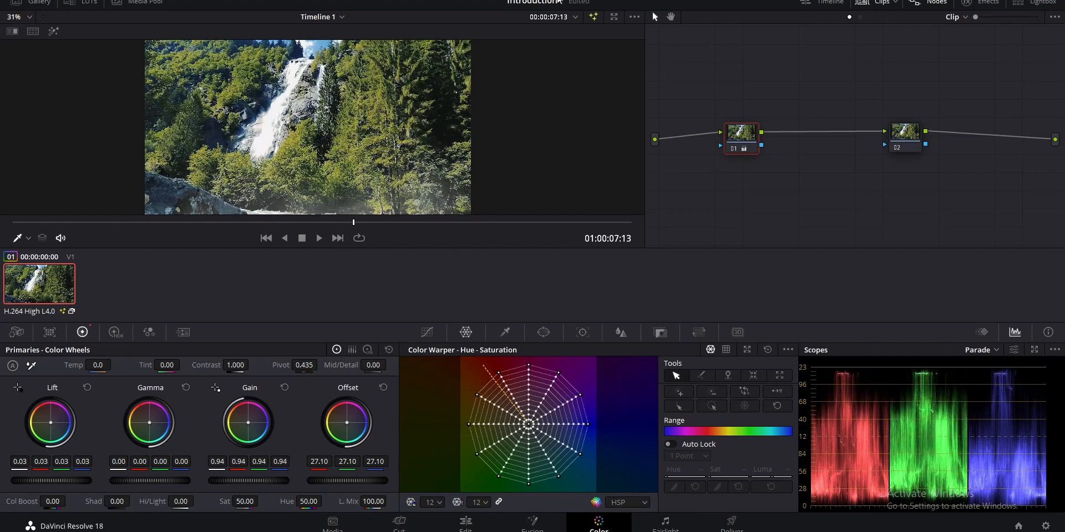
Set the viewer's bypass options to Color only, leaving Fusion disabled
right_click(594, 19)
click(603, 48)
right_click(594, 19)
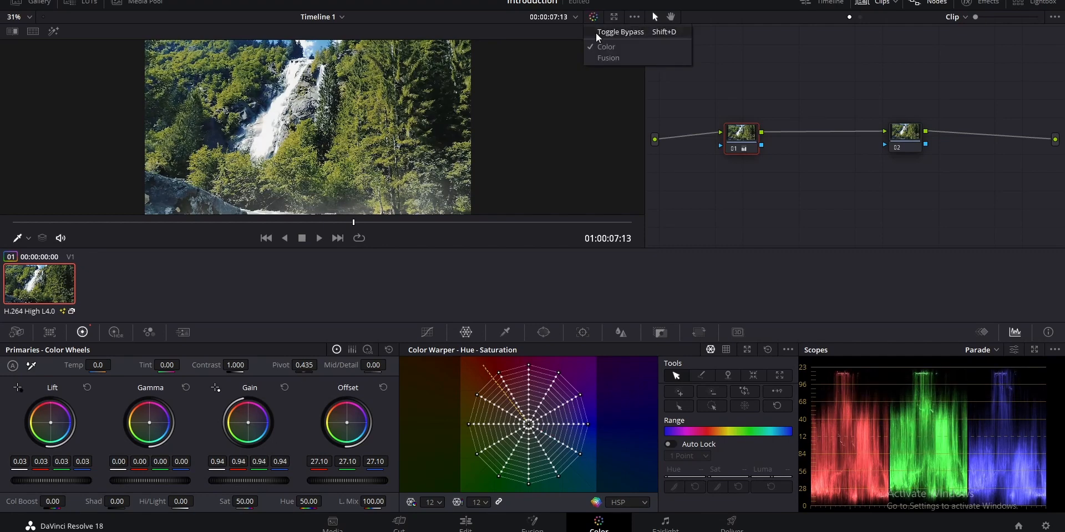
click(696, 101)
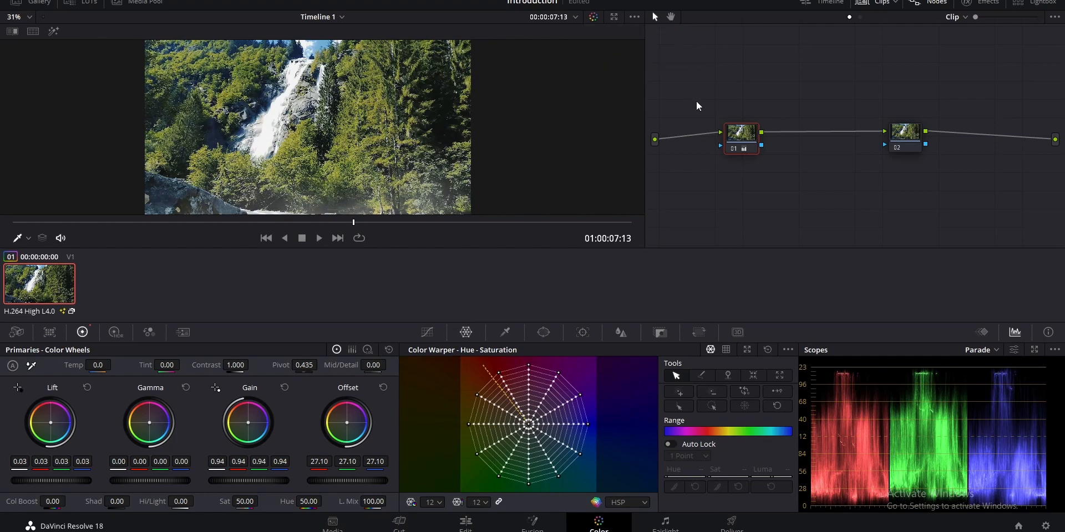
Toggle the bypass of color grades to compare the waterfall image with and without the grade
click(594, 18)
click(594, 18)
click(595, 18)
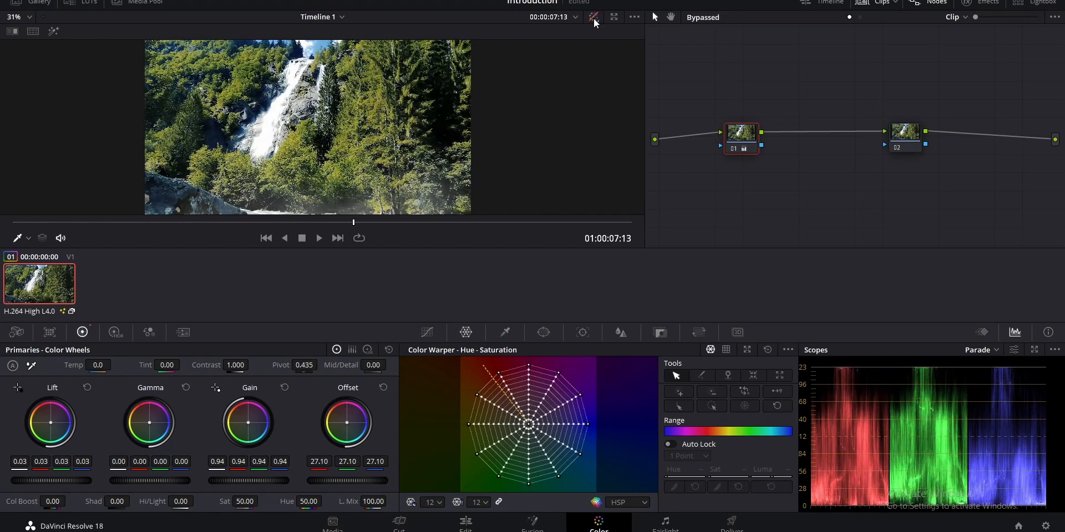
click(594, 18)
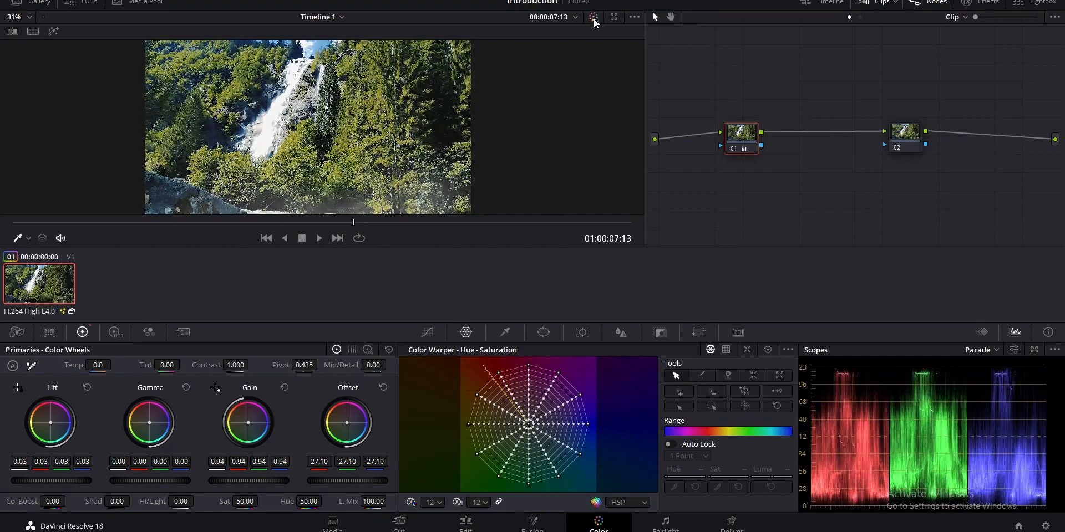
click(593, 18)
click(593, 18)
Try a master Gain of 0.87 on node 01 and compare it with the bypassed image
drag(247, 480, 225, 480)
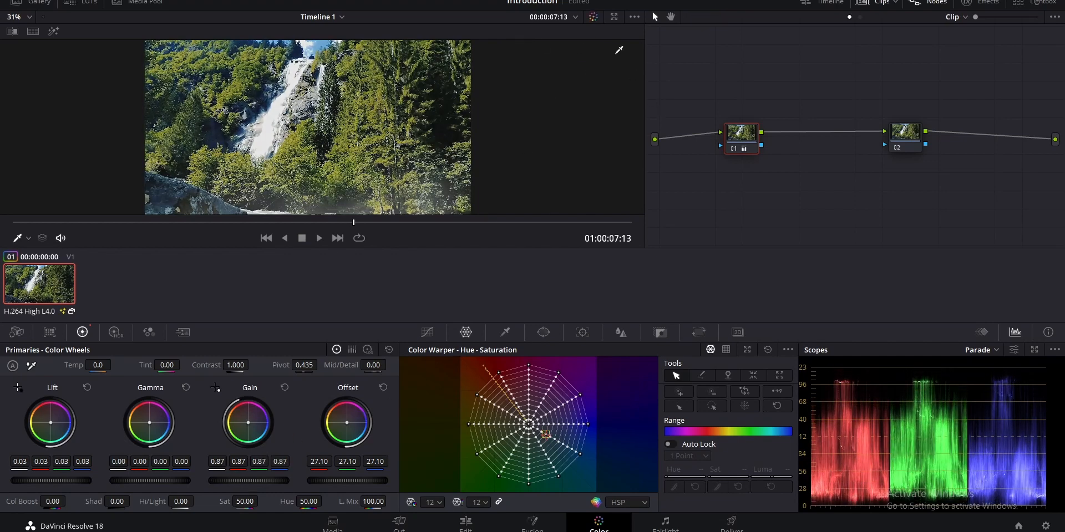
click(594, 18)
click(594, 20)
click(593, 20)
Bring node 01's Gain to 1.00 and Lift to 0.02, and reset the Offset wheel
drag(245, 480, 267, 480)
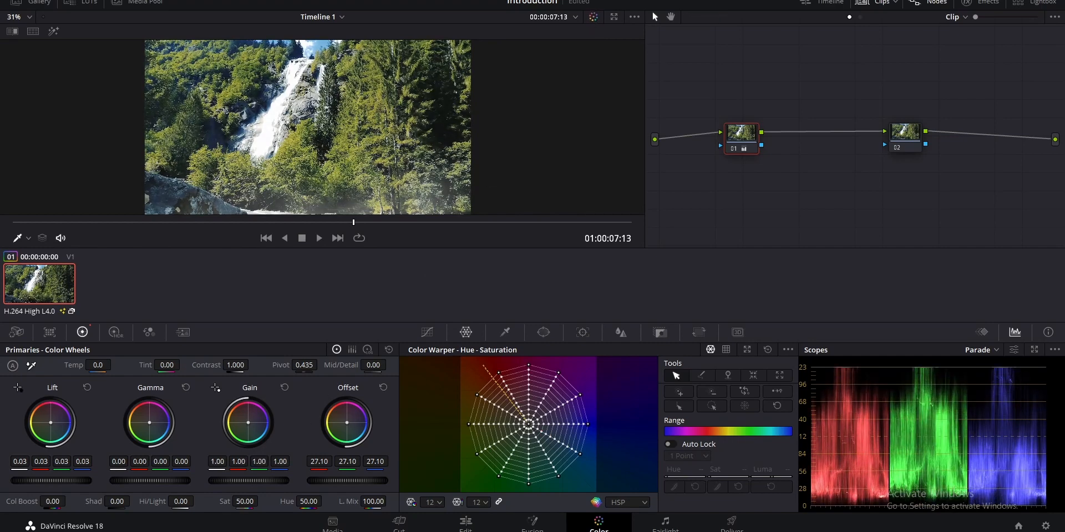
click(383, 388)
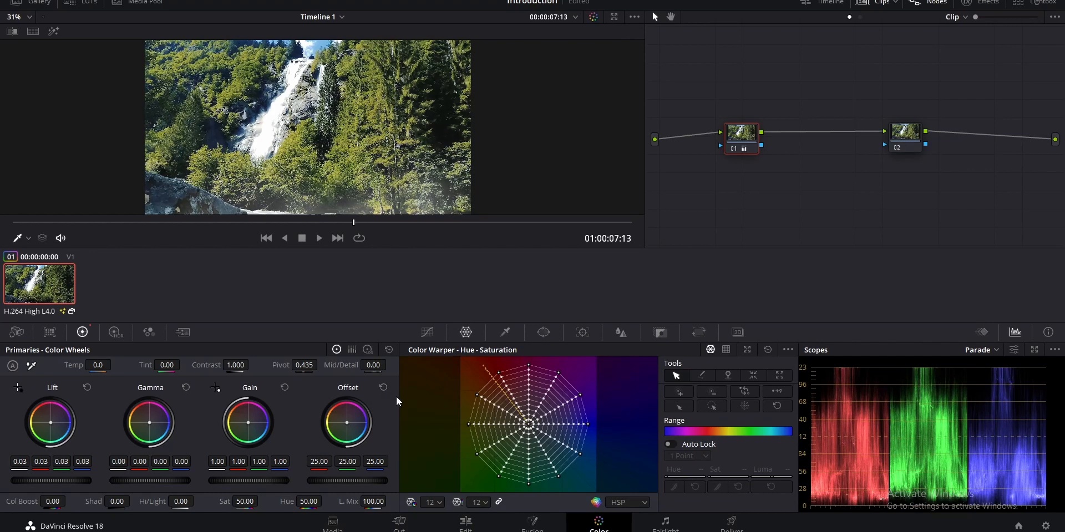
drag(51, 481, 47, 481)
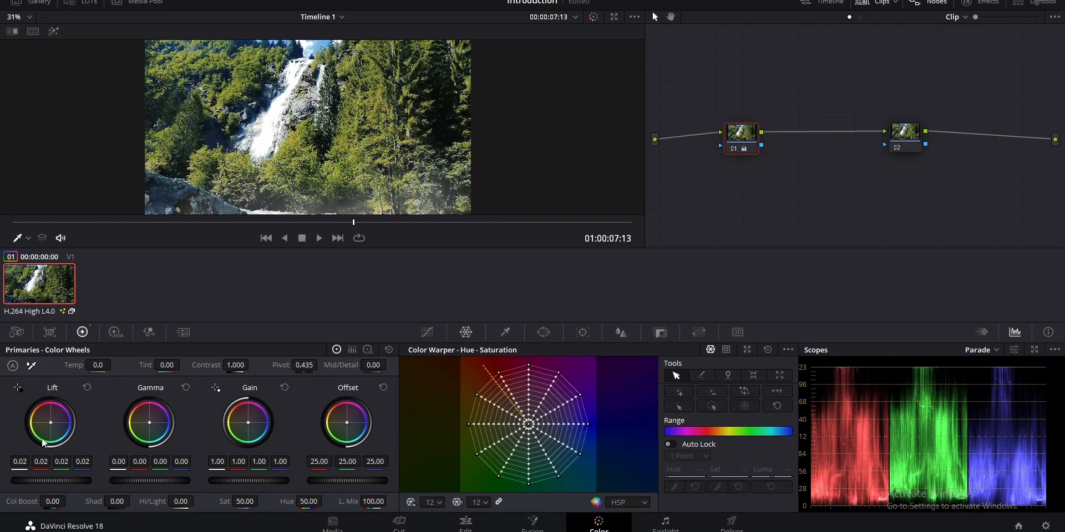
Try a higher Contrast on node 01 and reset it to its default
drag(236, 366, 244, 365)
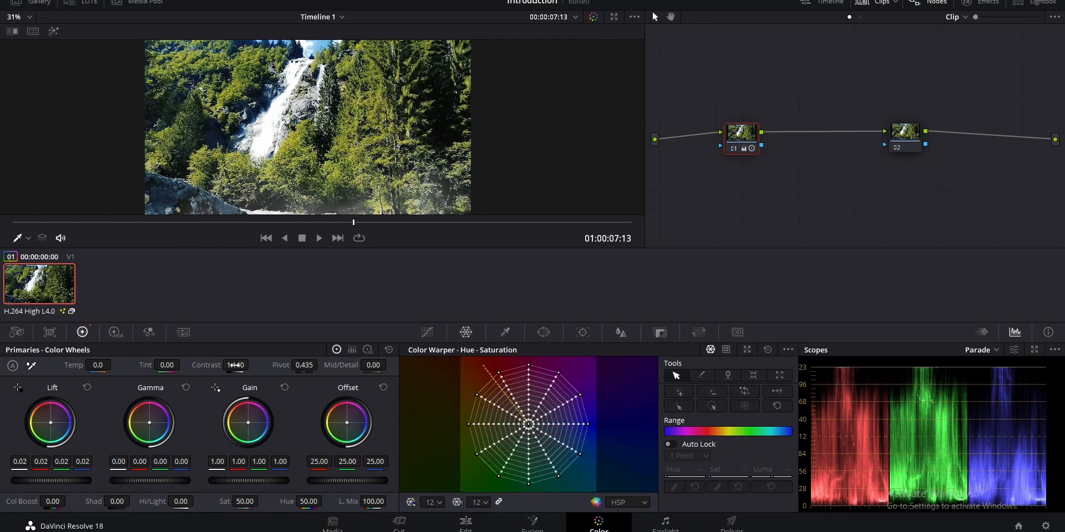
double_click(203, 368)
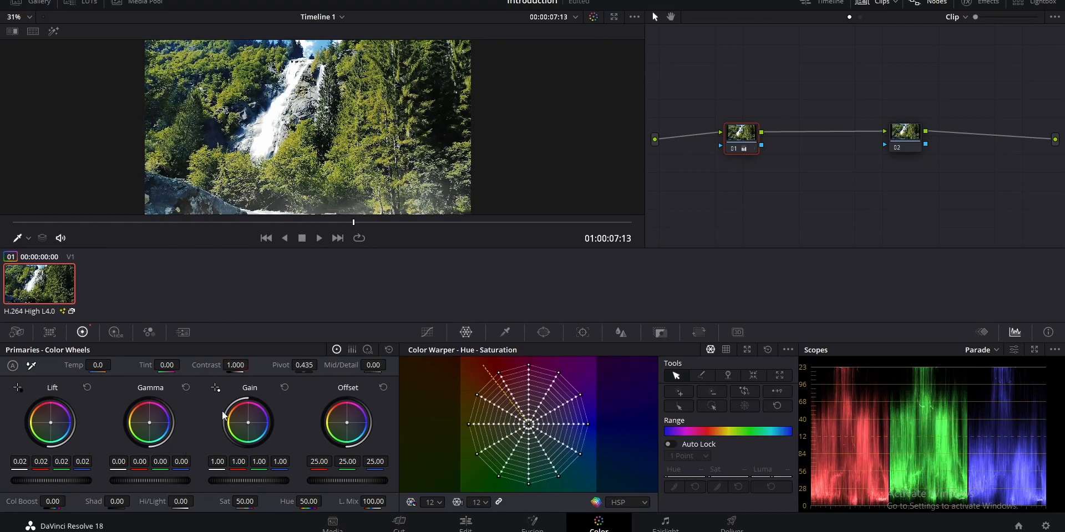
Cool node 01 to a Temp of -890 and set Mid/Detail to 40
drag(98, 362, 39, 365)
drag(114, 365, 114, 365)
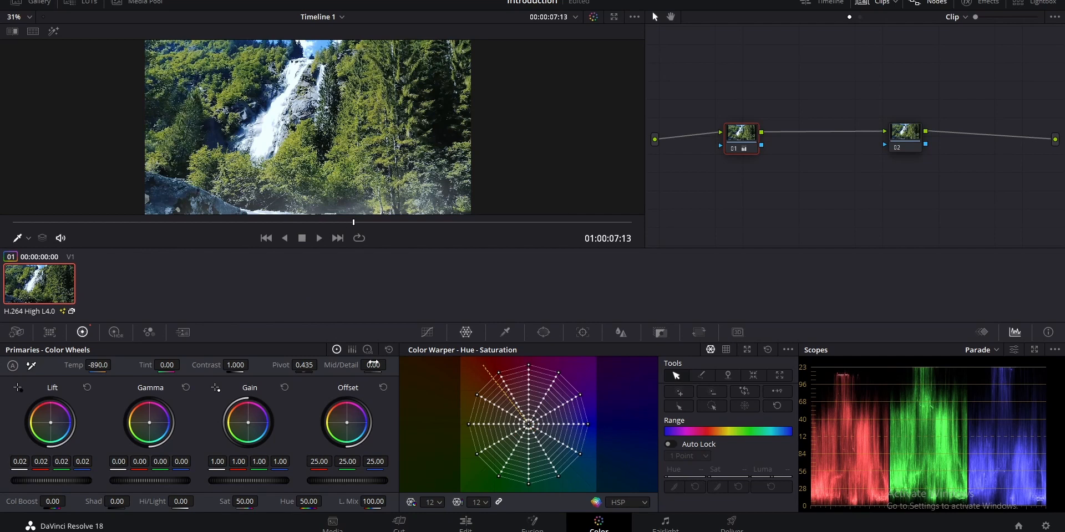
mouse_move(373, 366)
mouse_down()
mouse_move(390, 365)
mouse_move(374, 365)
mouse_up()
drag(390, 365, 390, 365)
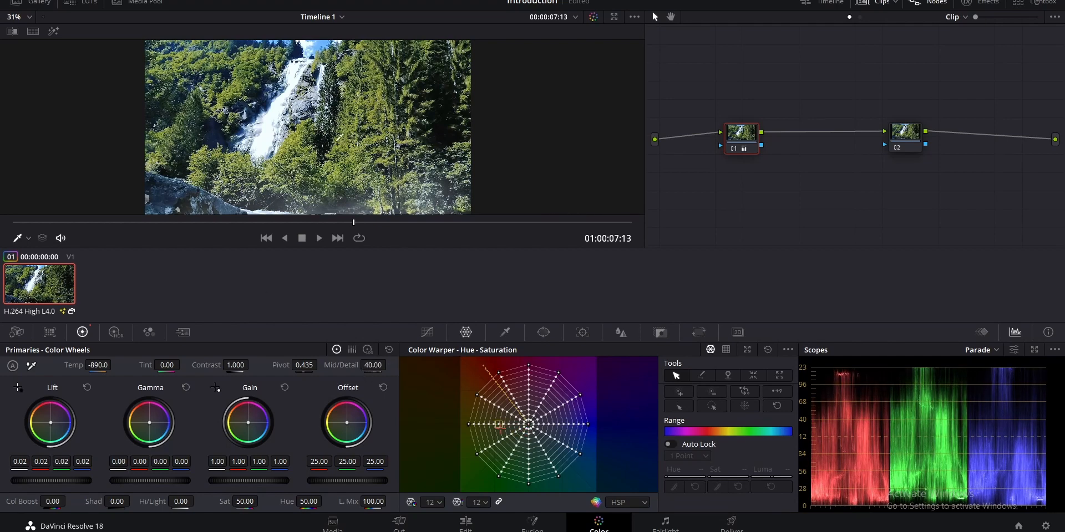
Compare the grade with the bypassed image and lower node 01's master Gain to 0.98
click(593, 17)
click(593, 17)
drag(247, 481, 243, 481)
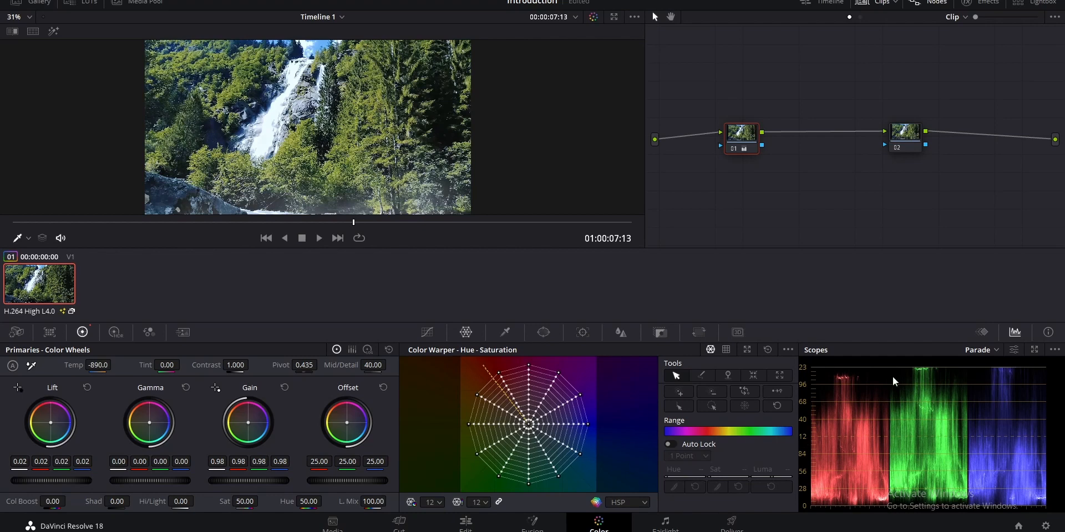
Switch the color grade bypass on and off repeatedly to examine the adjusted image before and after
click(592, 18)
click(592, 18)
click(592, 18)
click(592, 19)
click(592, 19)
click(592, 18)
click(592, 18)
click(592, 18)
click(594, 17)
click(593, 17)
click(593, 17)
click(593, 17)
click(595, 17)
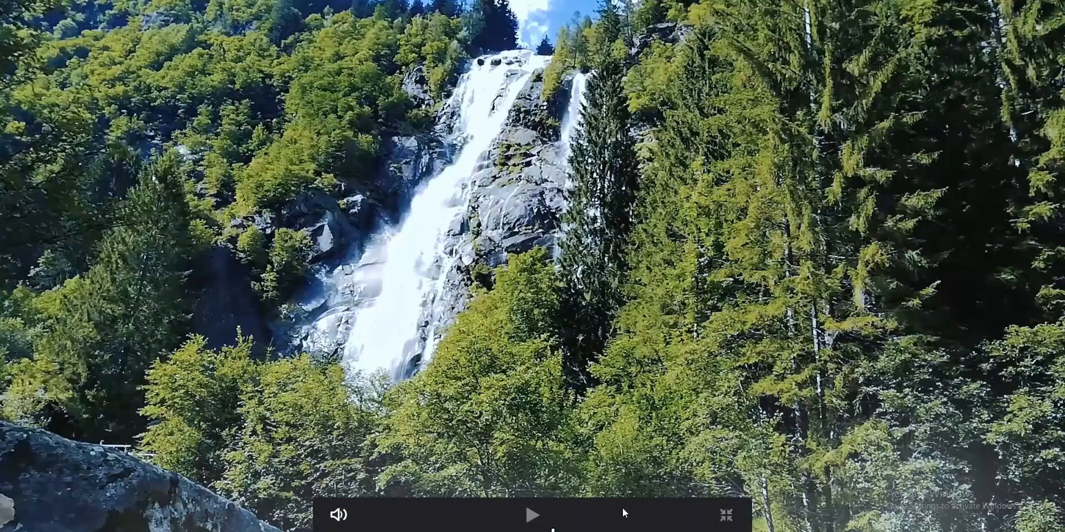
Examine the graded image in the full-screen viewer and return to the normal layout
right_click(248, 281)
click(294, 309)
click(727, 516)
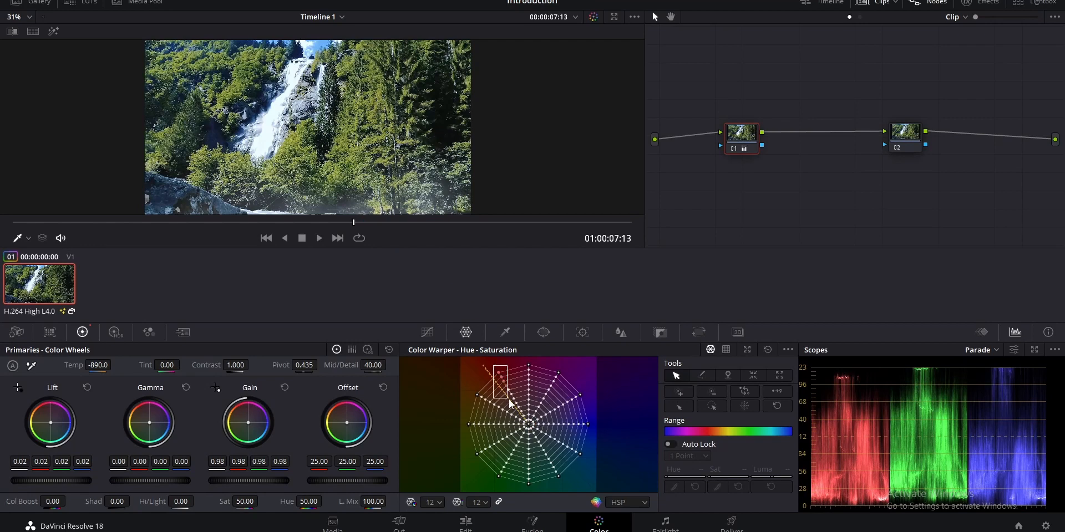
Try shifting the foliage color to Hue 0.95 and Sat 0.67 in the Color Warper, and undo the shift
drag(519, 413, 491, 334)
click(383, 94)
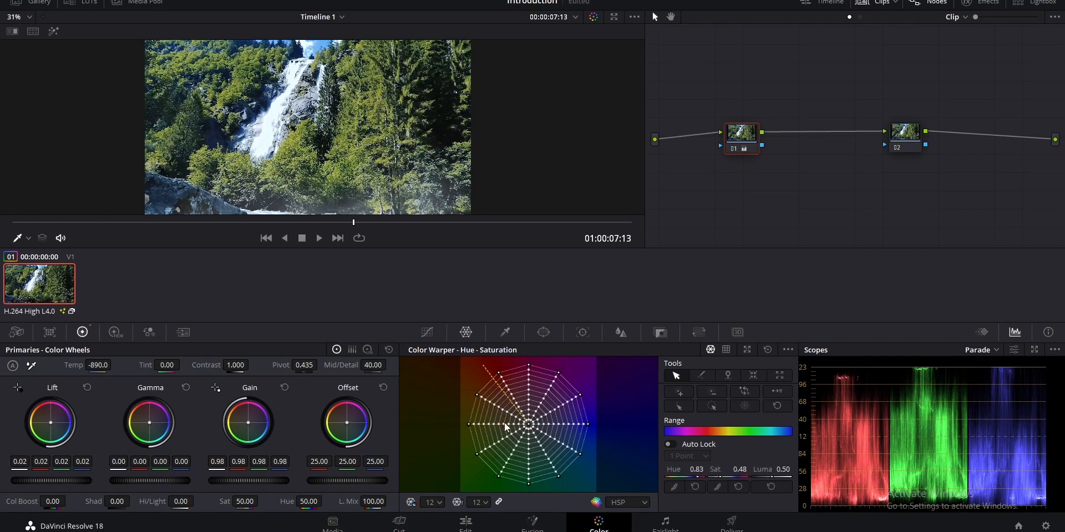
drag(504, 424, 503, 404)
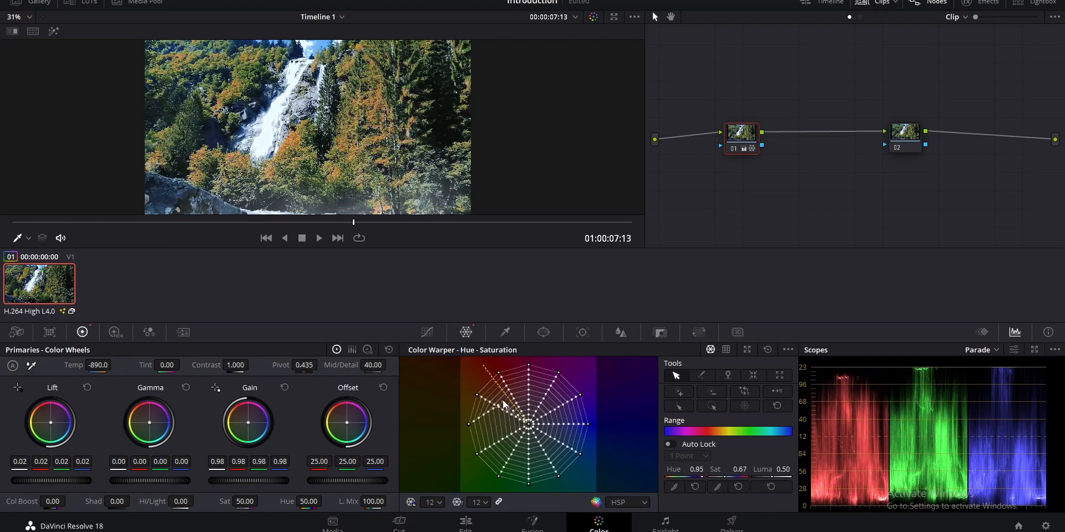
click(503, 403)
scroll(411, 137, up, 5)
key(ctrl+z)
scroll(411, 137, down, 4)
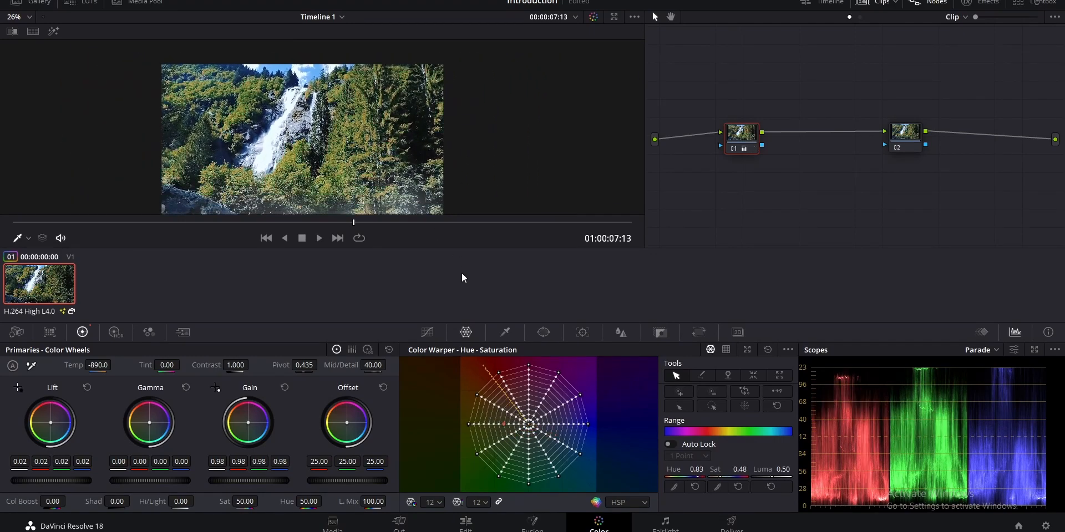
Open the custom Curves for node 01
click(427, 332)
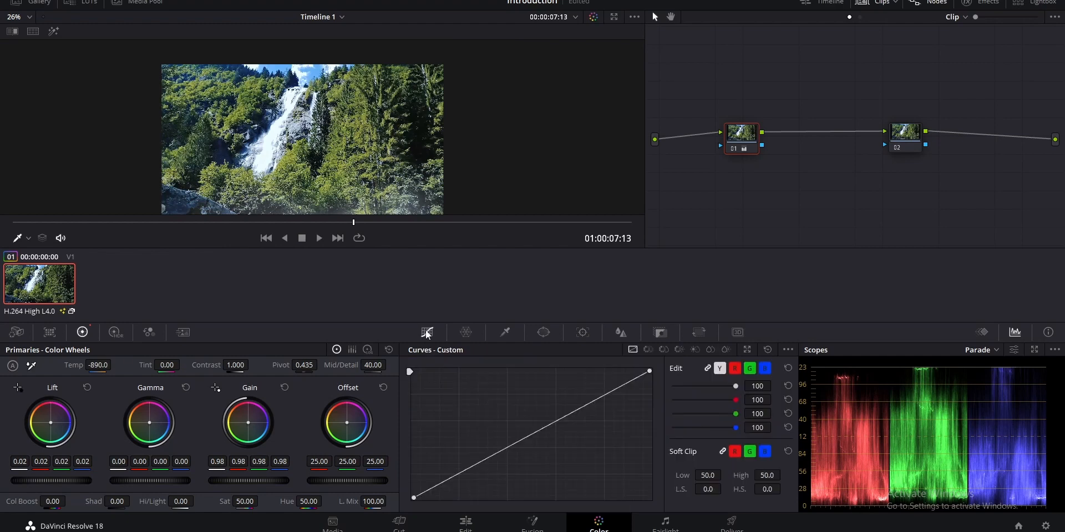
mouse_move(536, 436)
mouse_down()
mouse_move(547, 457)
mouse_move(537, 434)
mouse_up()
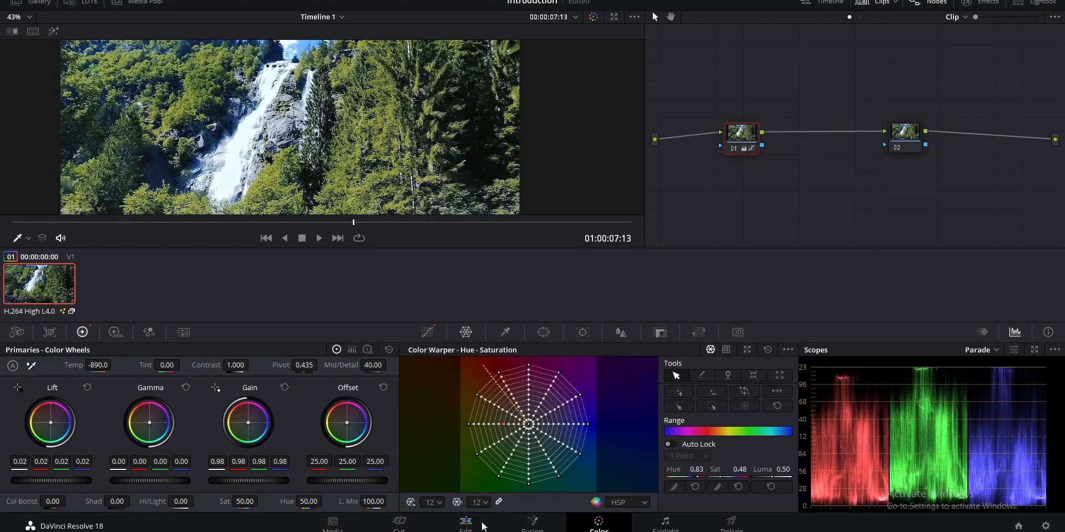
Switch to the Edit page and enable Fusion alongside Color in the viewer's bypass options
click(466, 524)
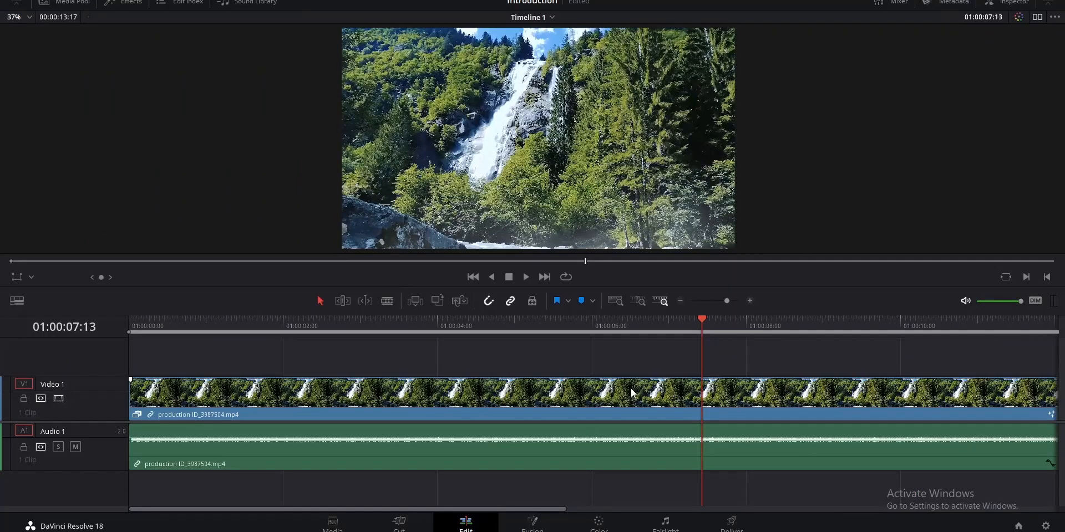
right_click(1019, 19)
click(991, 60)
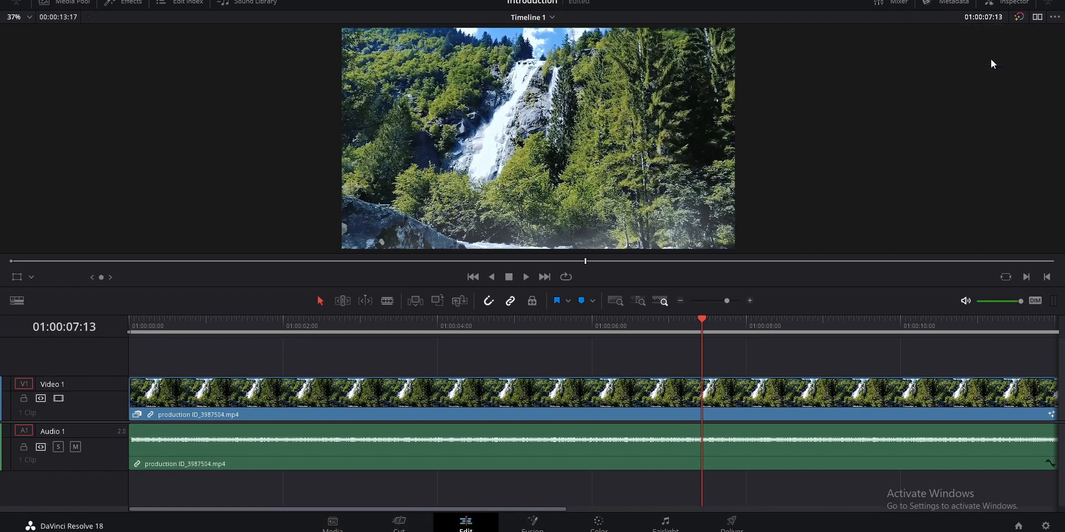
Toggle the combined bypass of color grades and Fusion effects to compare the original and finished image
click(1018, 18)
click(1014, 17)
click(1015, 17)
click(1014, 17)
click(1019, 17)
click(1018, 18)
Move the playhead to 01:00:09:00 on the timeline and switch to the Fairlight page
click(822, 323)
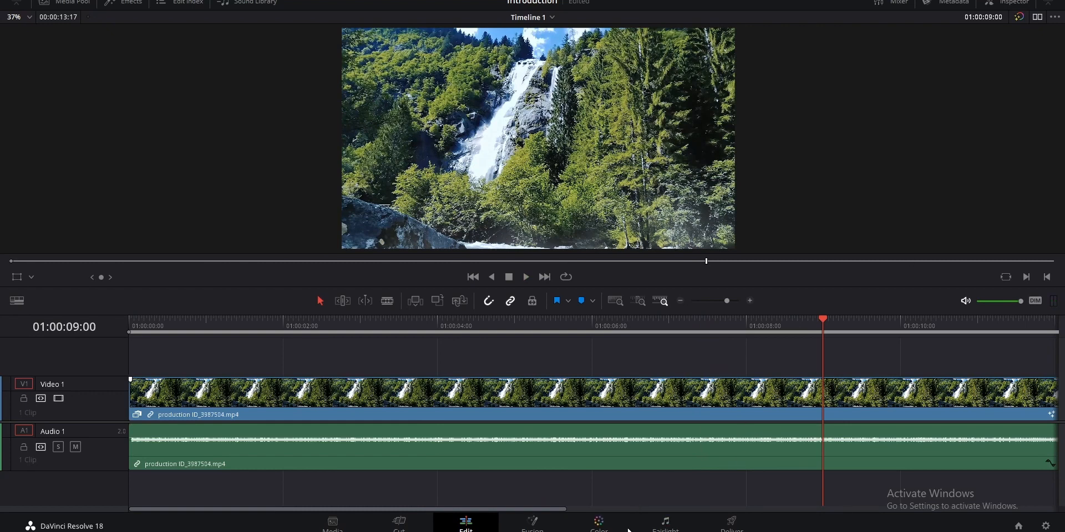
mouse_move(618, 529)
click(673, 525)
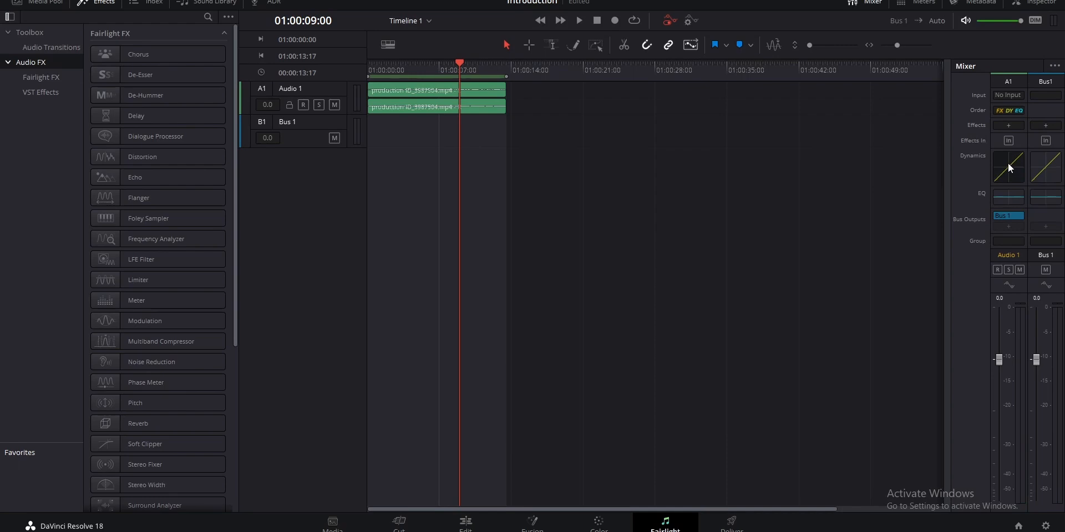
Add the Distortion effect to Audio 1 and set its distortion level to 100 and Dry/Wet to 98.3
click(1008, 125)
mouse_move(1014, 183)
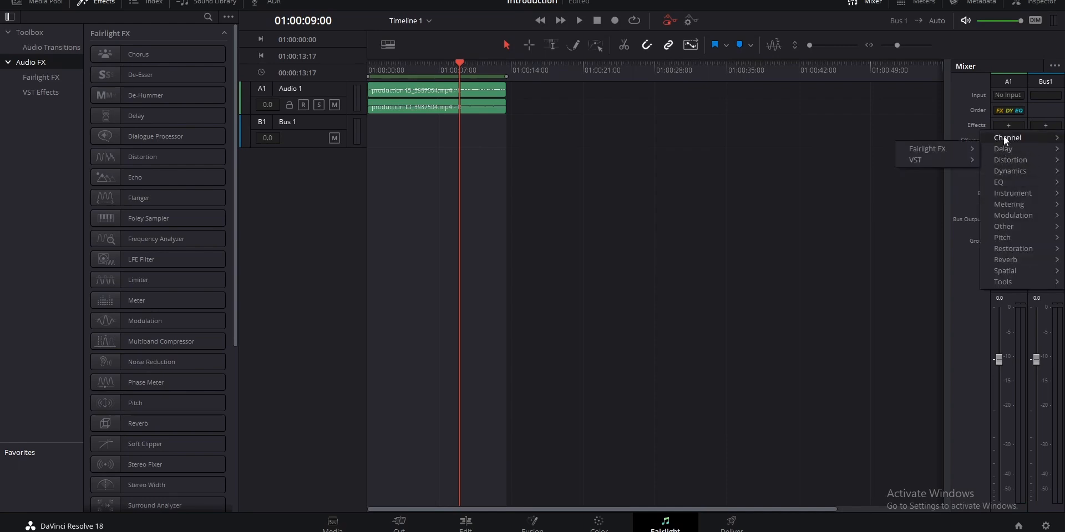
click(936, 163)
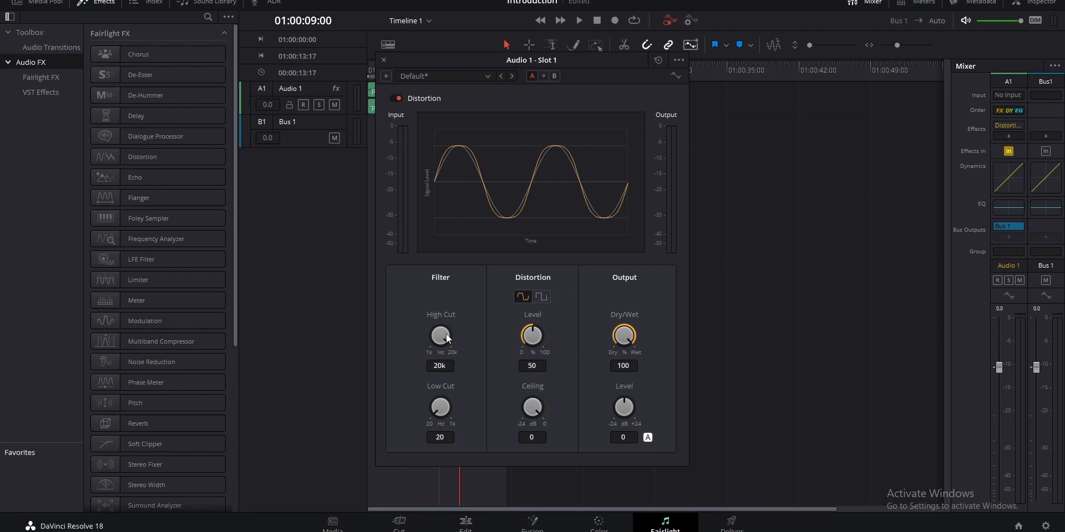
drag(442, 334, 431, 336)
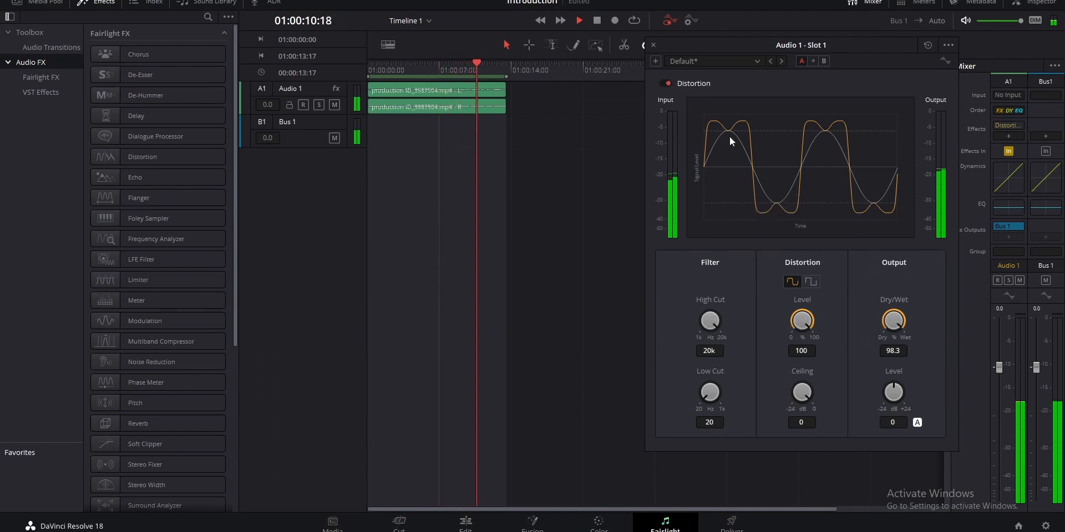
click(811, 281)
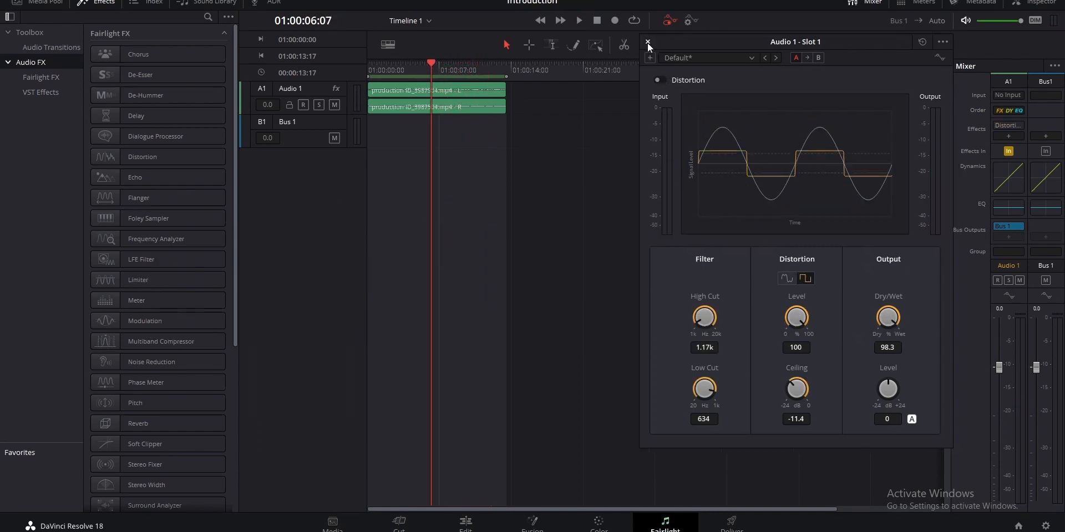
click(647, 42)
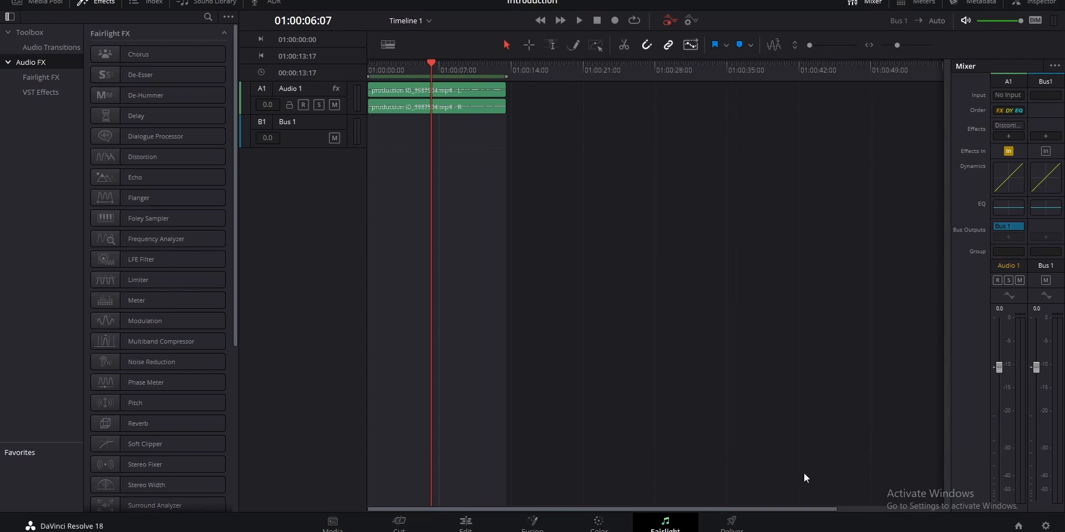
Switch to the Deliver page and set the render range to Entire Timeline
click(723, 525)
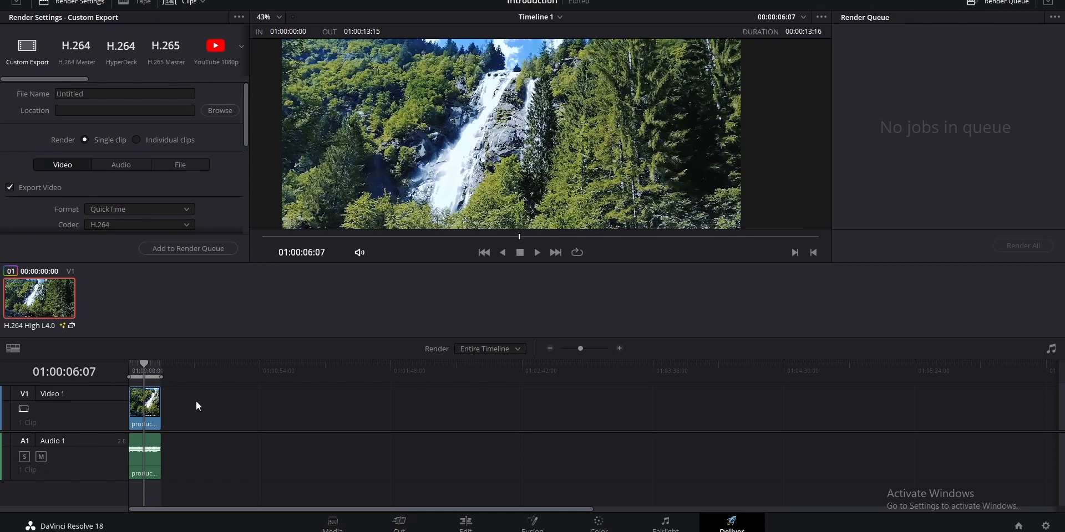
click(498, 351)
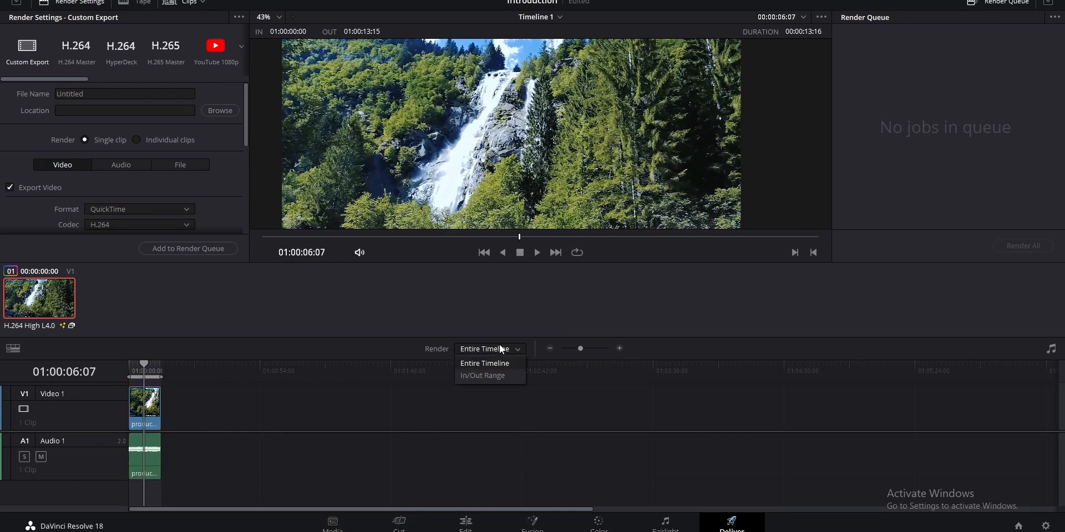
click(485, 381)
click(468, 348)
click(474, 359)
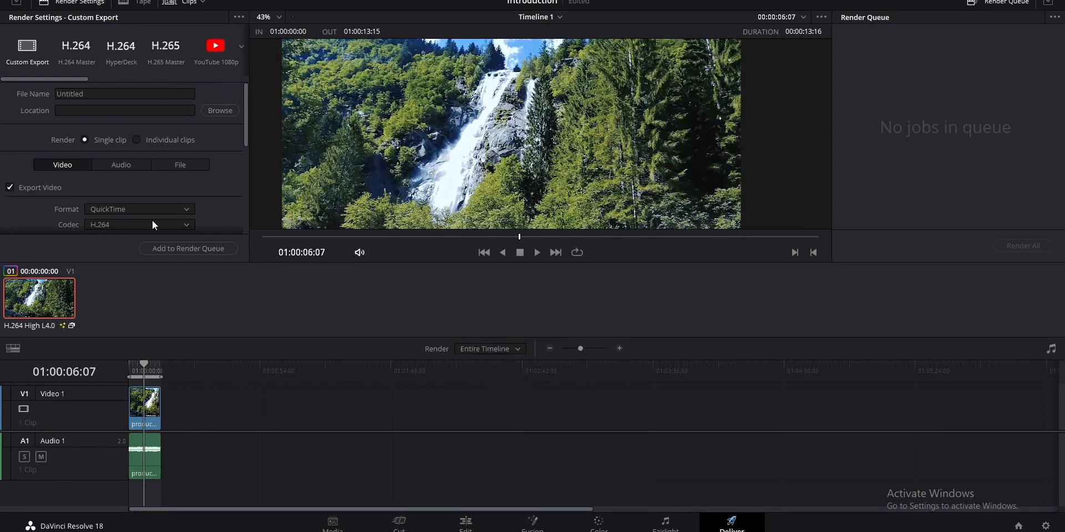
Set the render location to the DR Renders folder on drive E
click(216, 116)
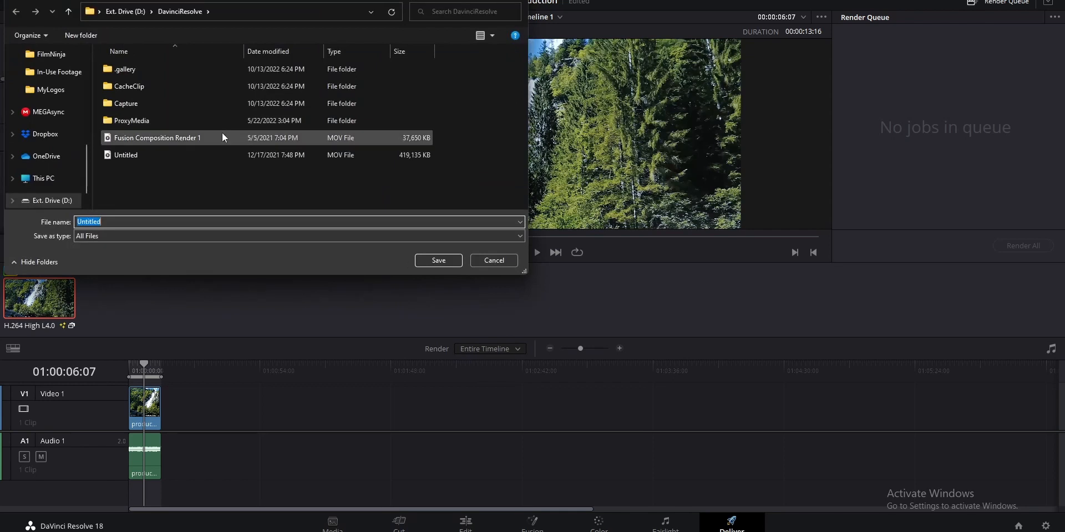
scroll(51, 116, up, 3)
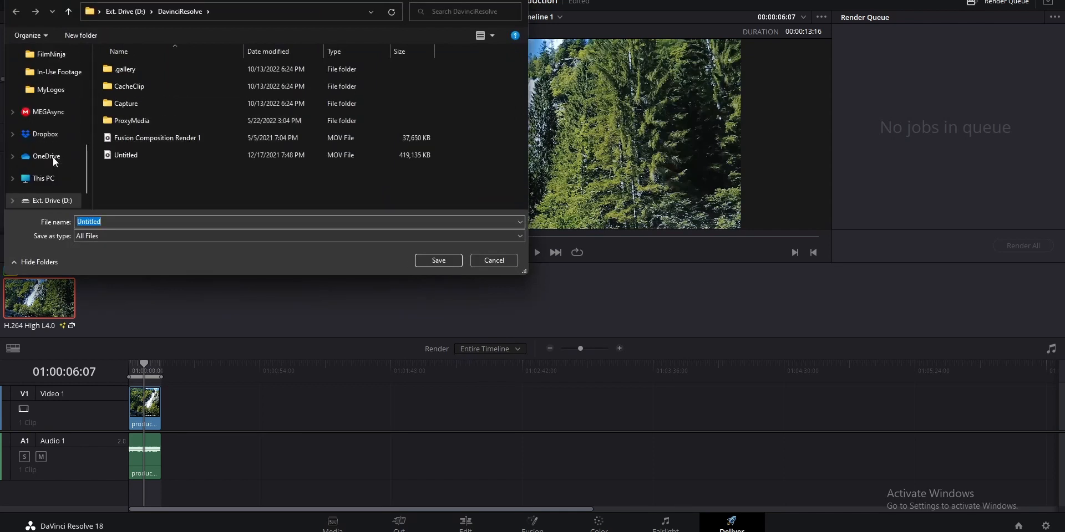
click(128, 12)
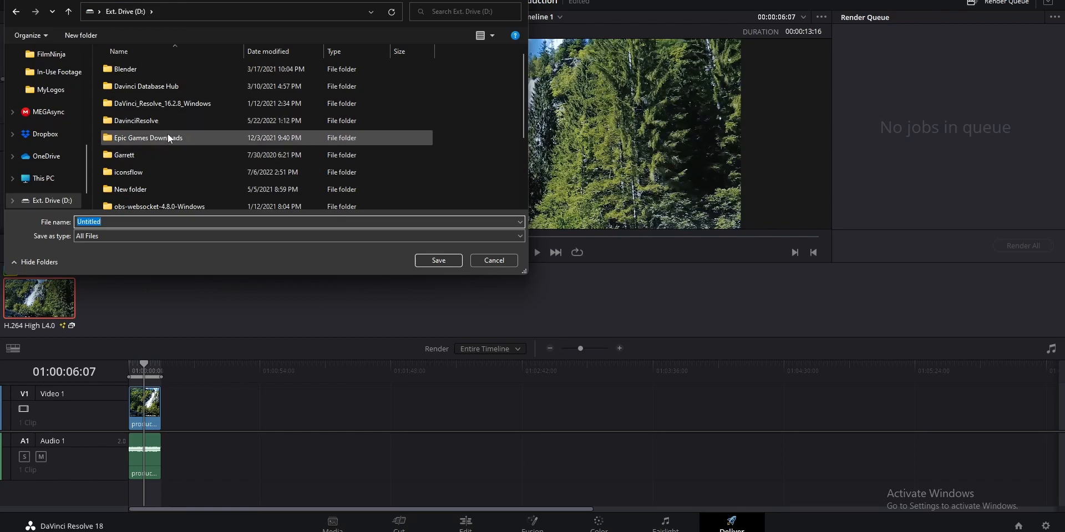
scroll(52, 124, up, 2)
click(53, 125)
click(437, 260)
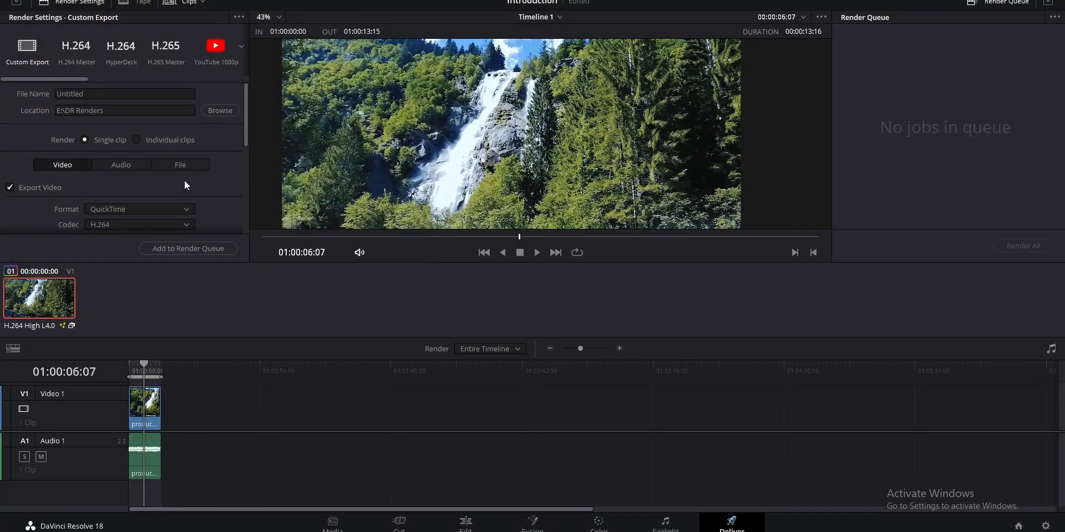
Name the output file Waterfall and add the timeline to the render queue
double_click(122, 103)
text(Waterfall)
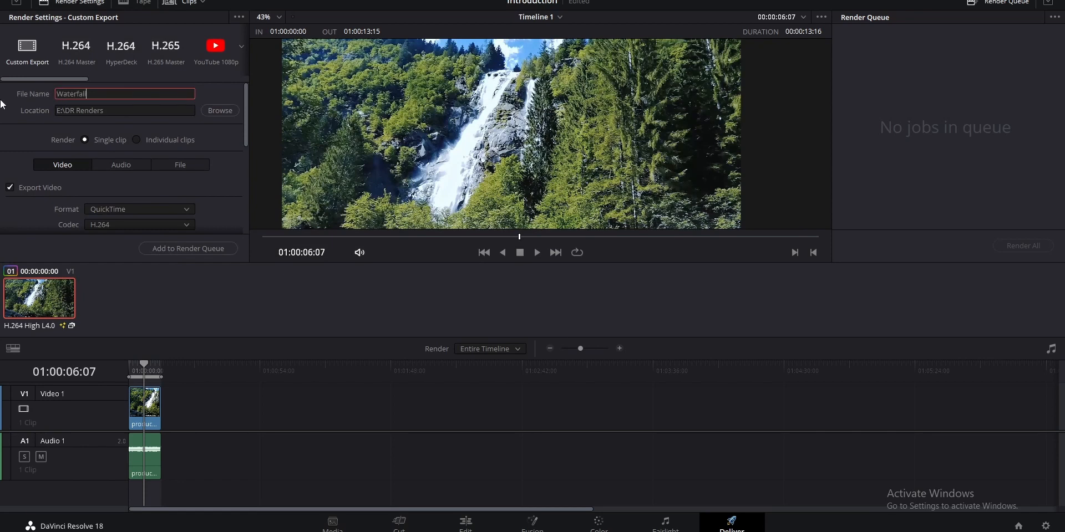
click(178, 249)
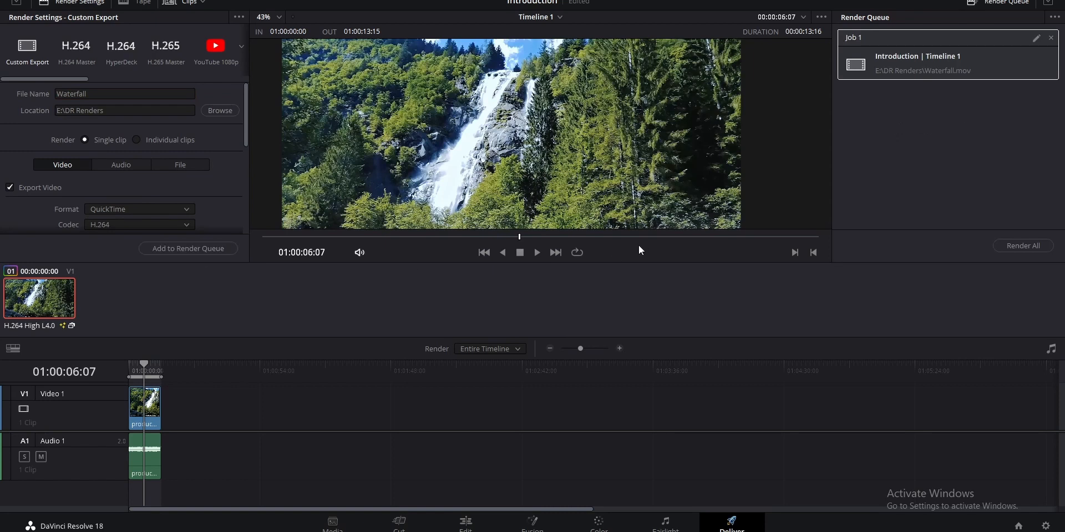
Set the video export format to MP4
scroll(139, 155, down, 3)
click(137, 131)
scroll(125, 250, down, 1)
click(121, 254)
click(111, 128)
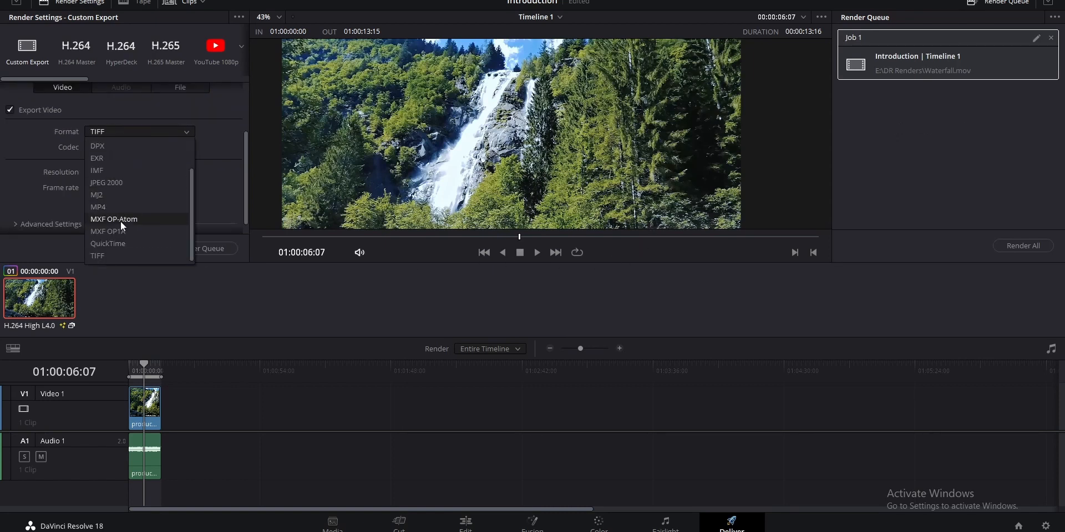
click(104, 207)
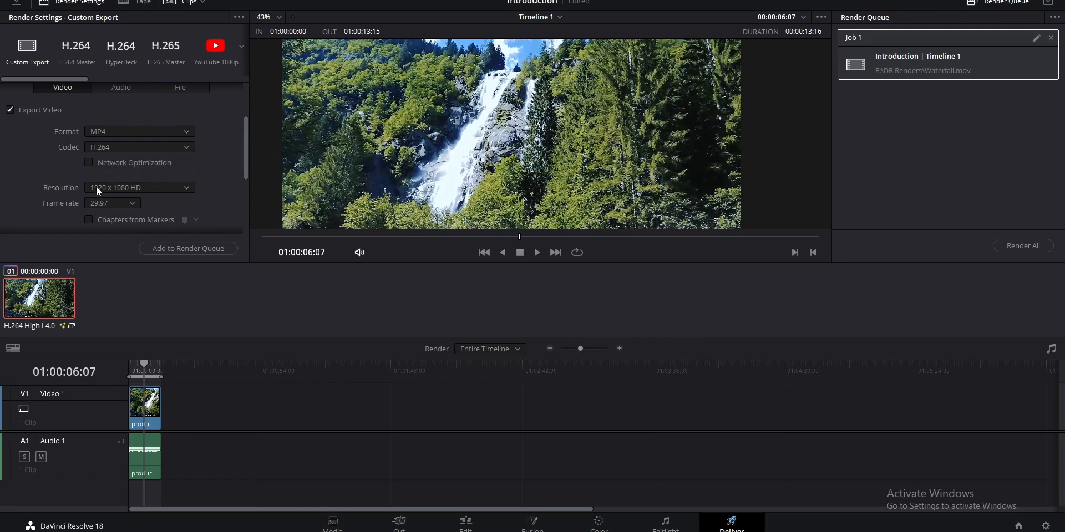
scroll(33, 173, down, 3)
scroll(34, 173, up, 5)
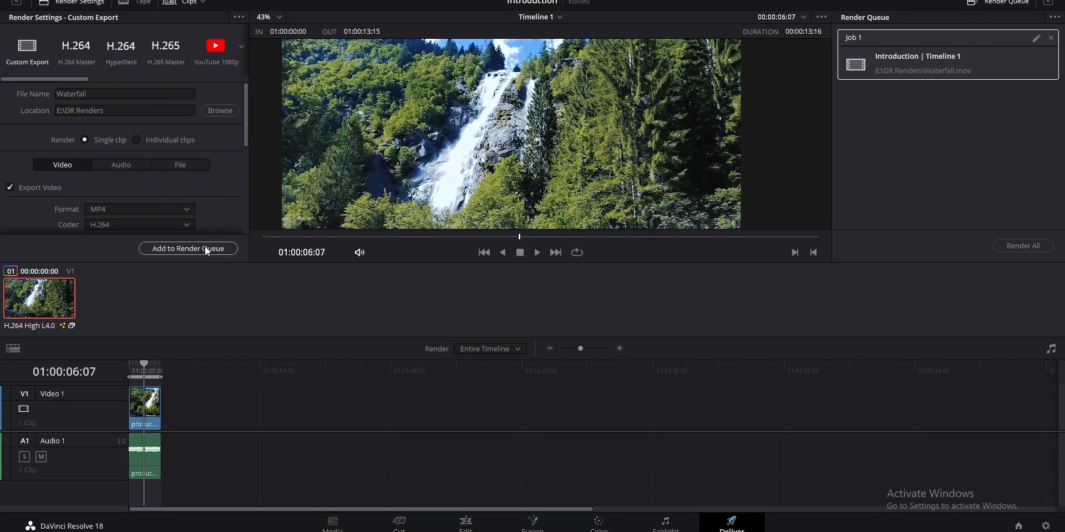
Remove the queued MOV job and add the MP4 version to the render queue, replacing the existing file
click(1051, 39)
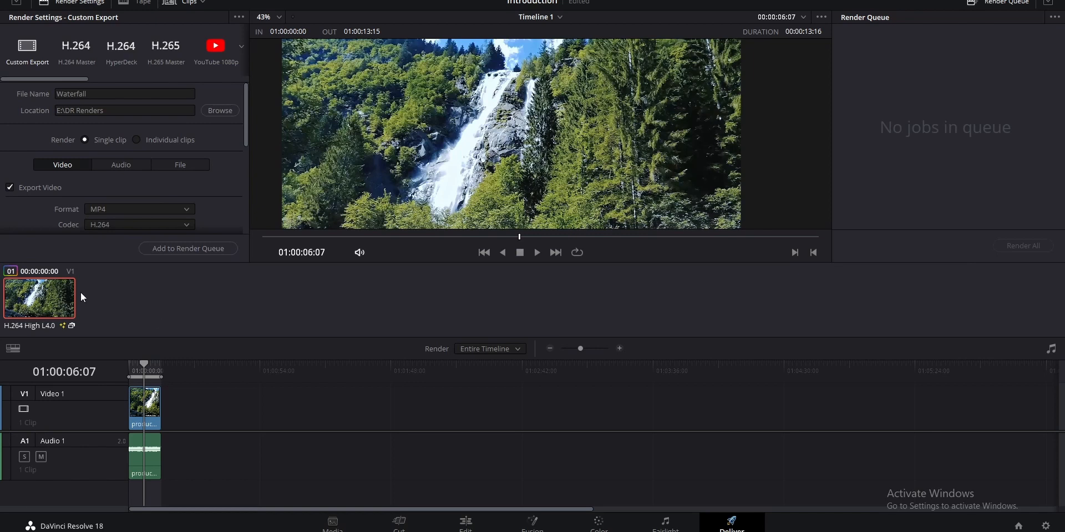
click(167, 249)
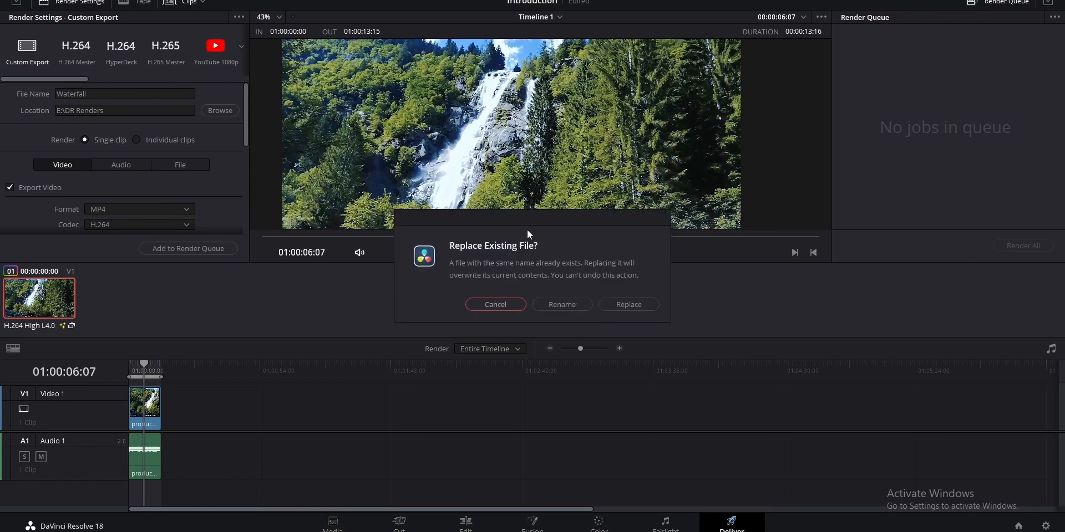
drag(529, 224, 558, 227)
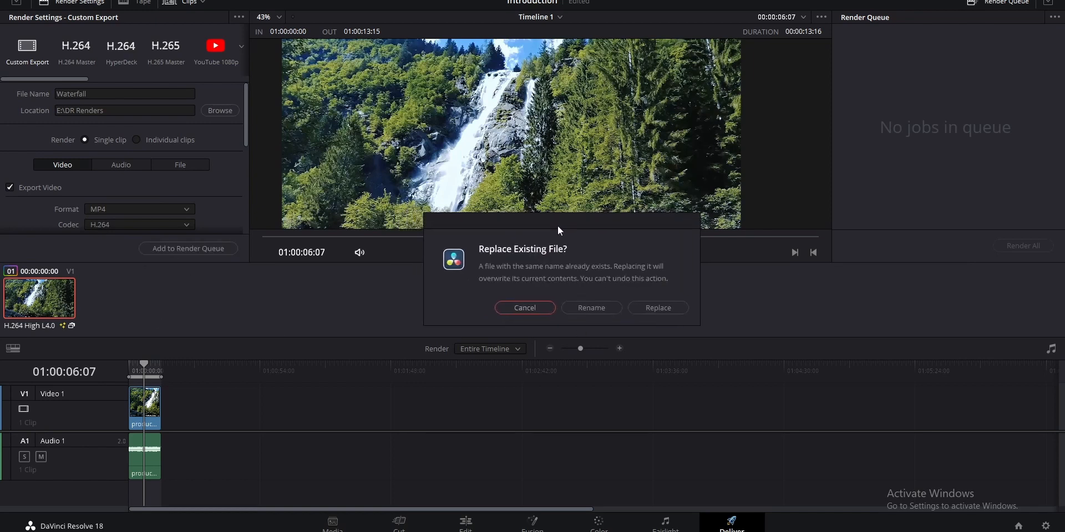
click(668, 312)
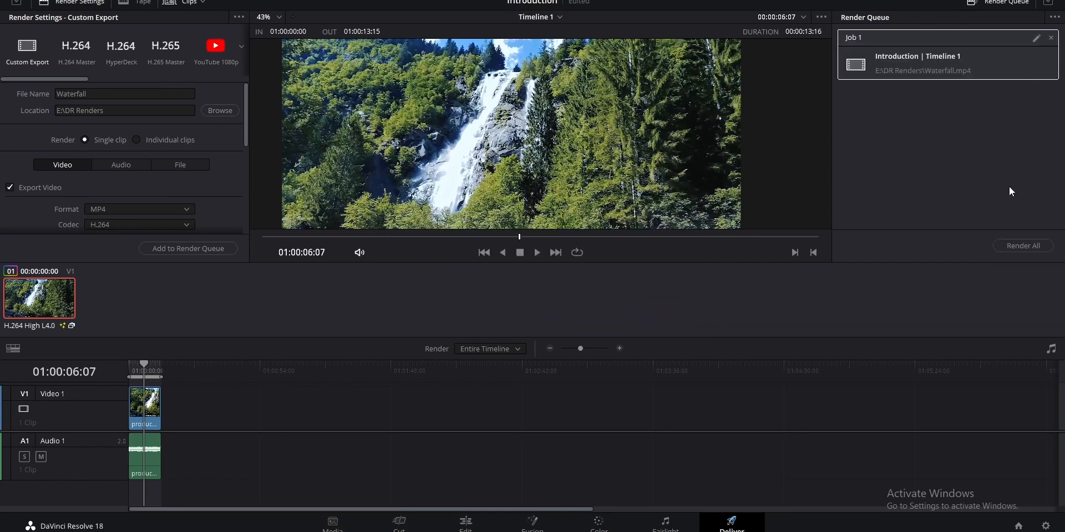
Review the video, audio and file export settings, including the audio codec, quality and key frame options
scroll(103, 138, down, 5)
scroll(224, 190, up, 5)
click(114, 166)
scroll(200, 194, down, 3)
click(129, 130)
click(131, 128)
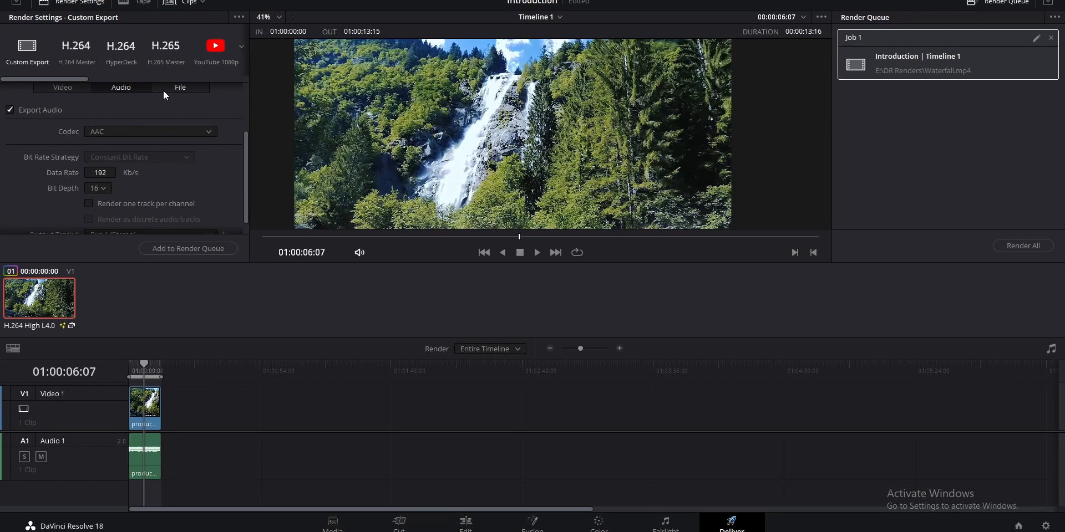
click(166, 92)
scroll(167, 132, up, 3)
click(76, 165)
scroll(240, 181, down, 5)
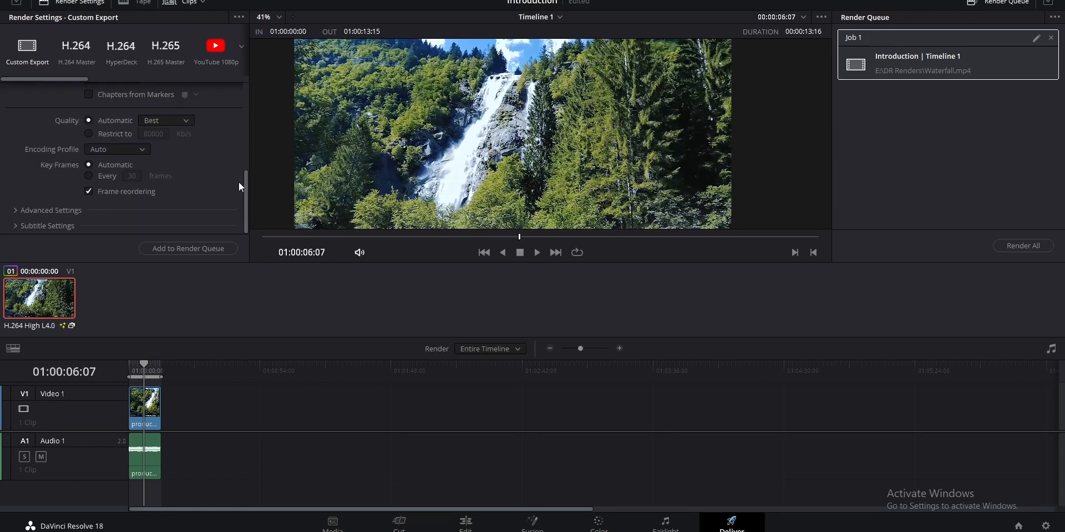
scroll(242, 187, up, 5)
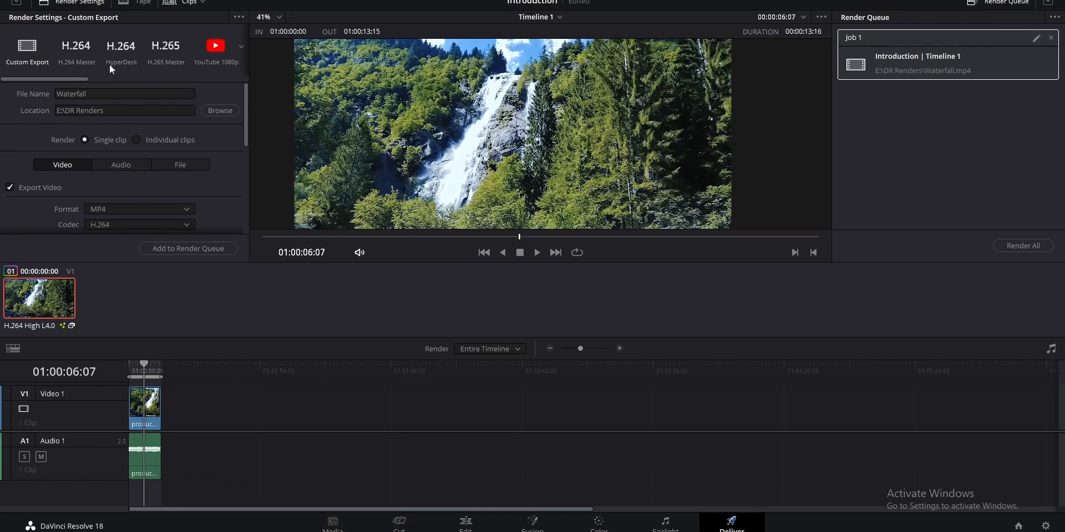
Browse the available render presets and check the resolution choices of the YouTube preset
drag(51, 78, 2, 82)
drag(58, 80, 346, 87)
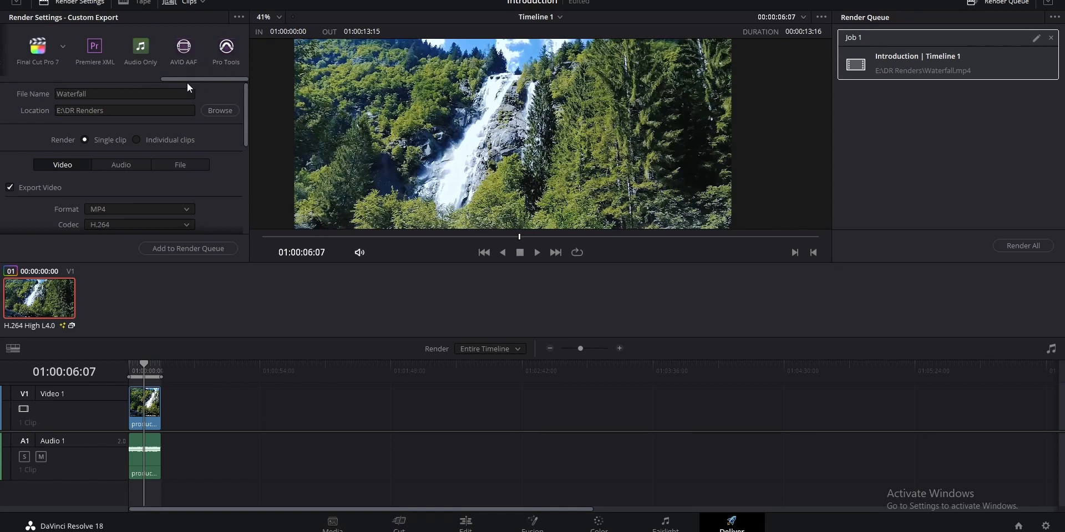
drag(187, 80, 49, 88)
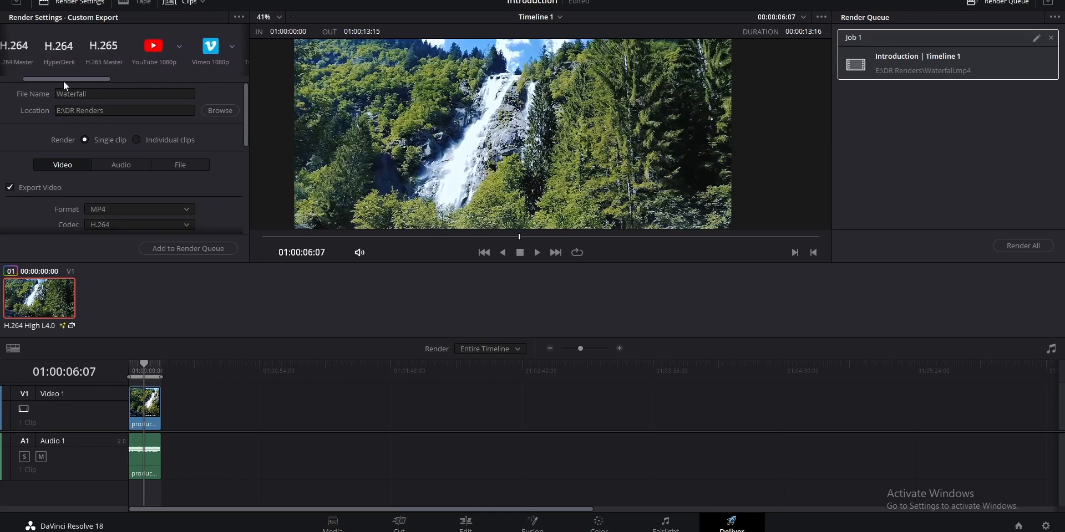
click(179, 48)
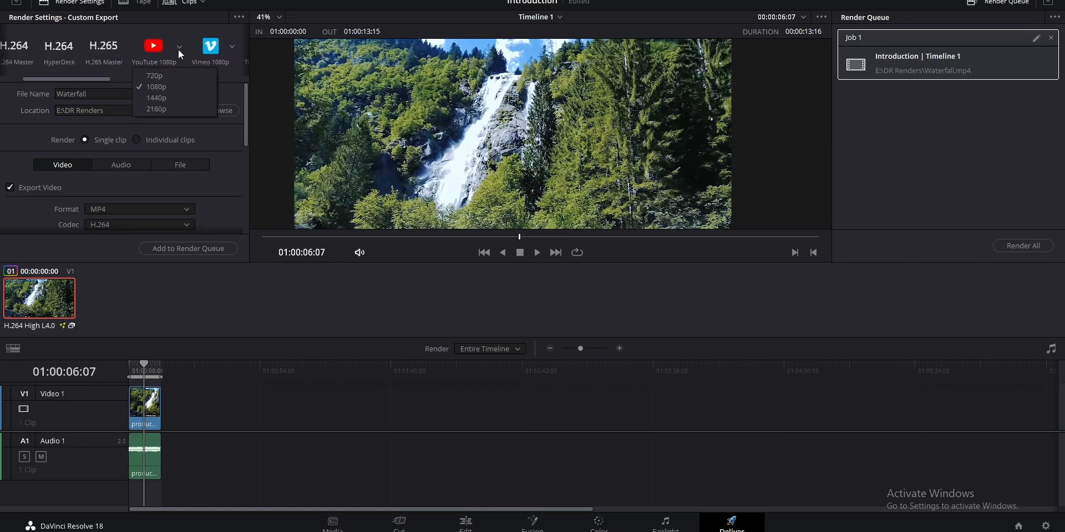
click(174, 98)
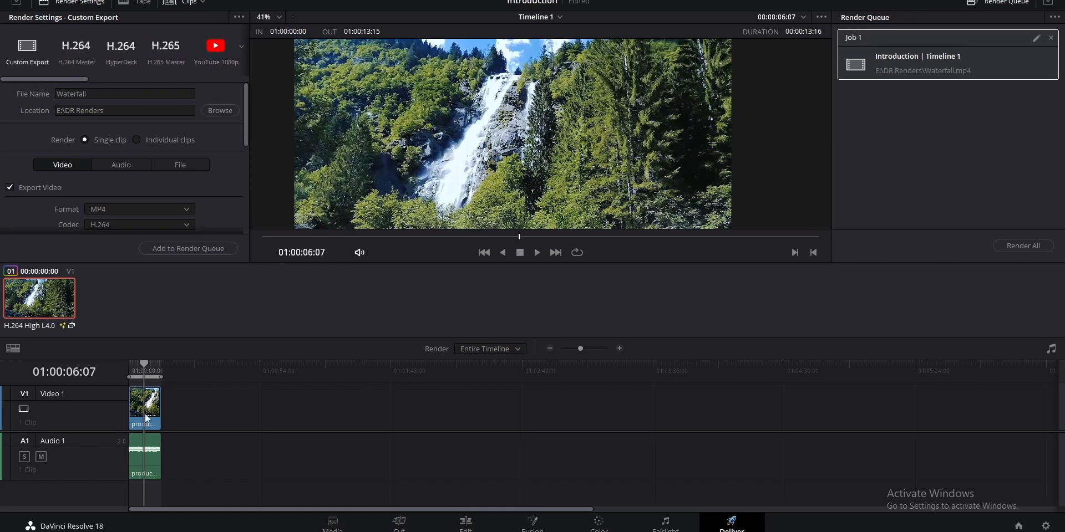
Render all jobs in the render queue
click(1025, 248)
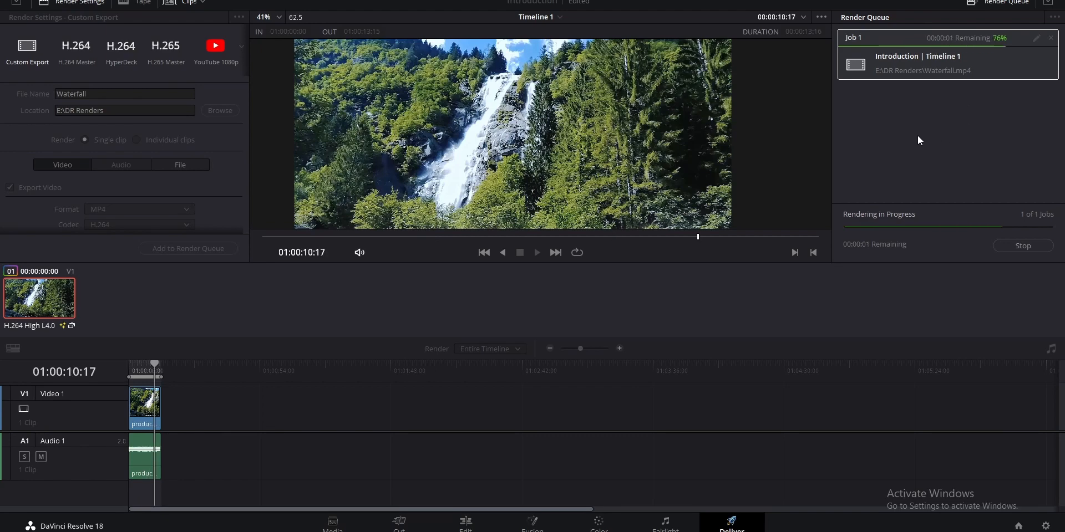
Switch to File Explorer, go to the DR Renders folder through the recent Untitled file's location, and open the Waterfall video
key(super+e)
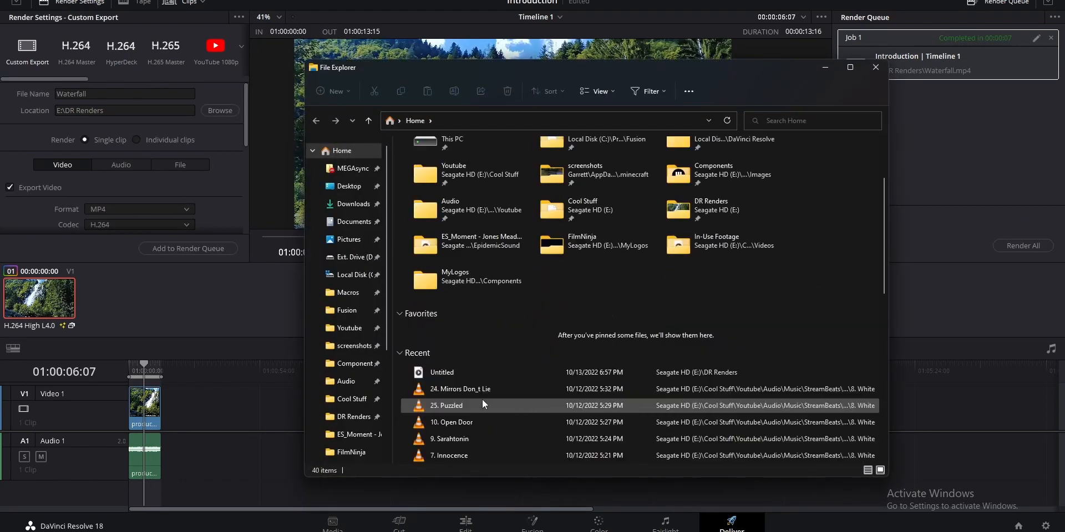
scroll(481, 399, down, 2)
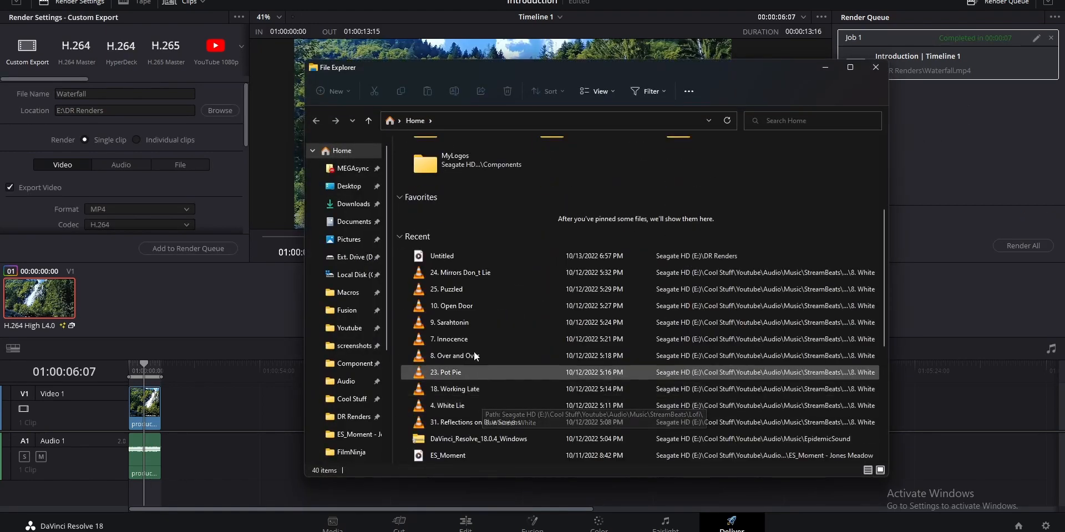
right_click(439, 257)
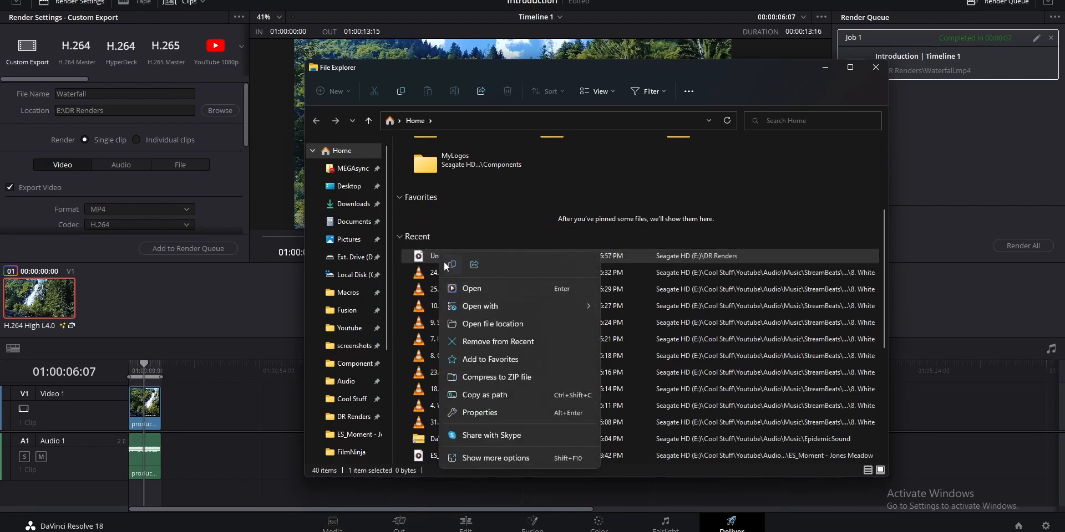
click(480, 323)
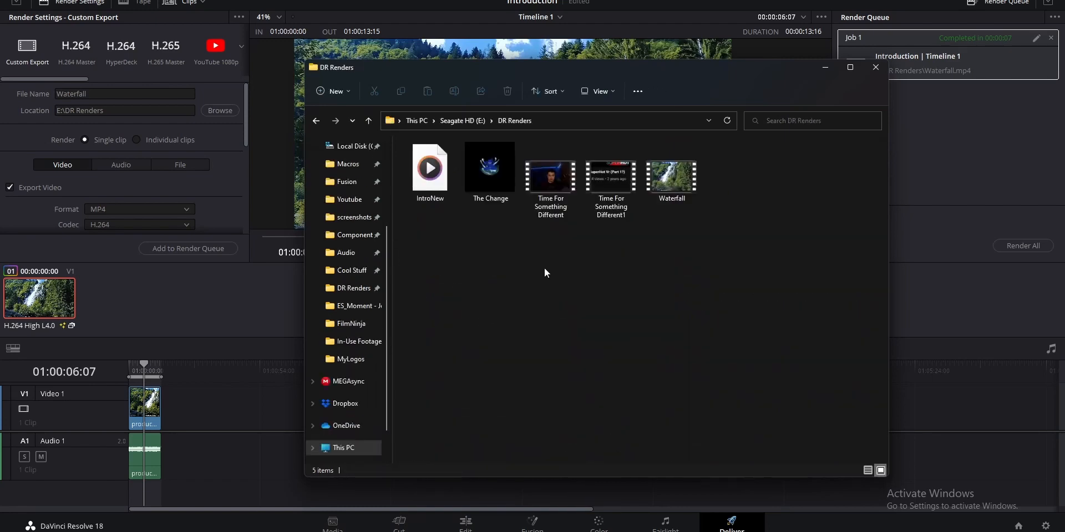
double_click(687, 190)
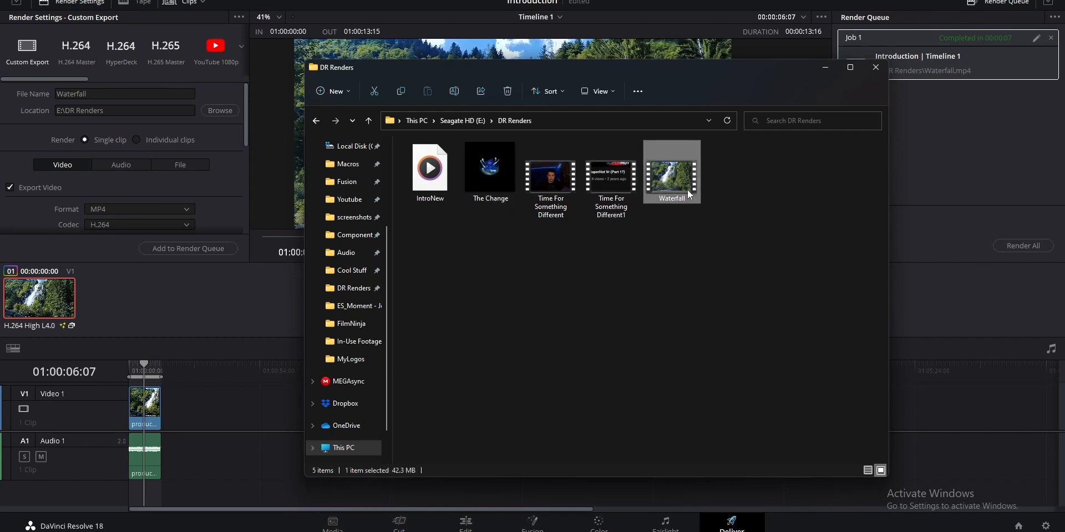